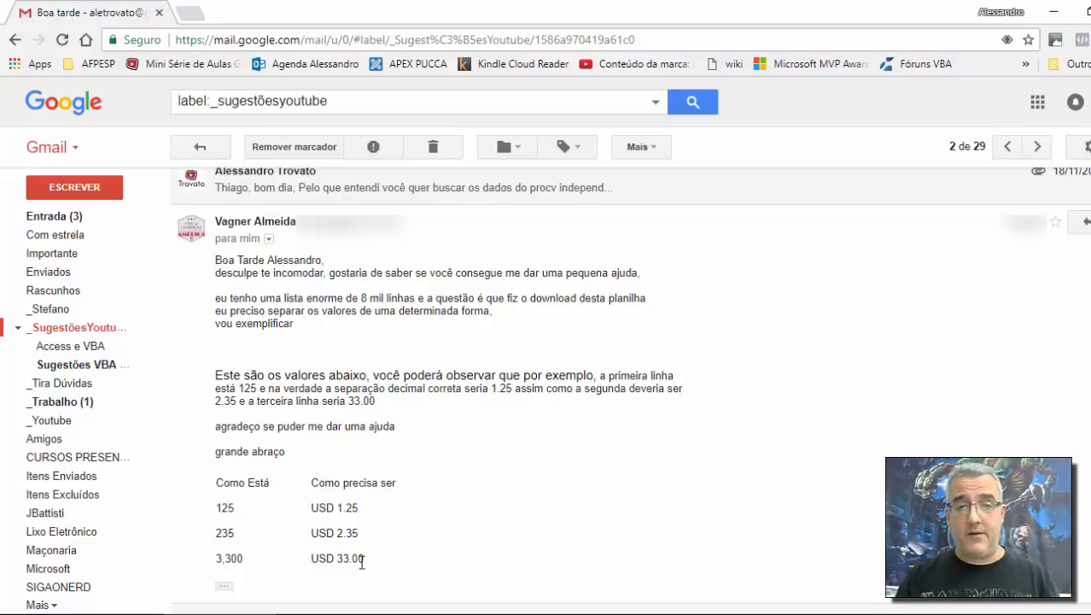
- Switch to the Aula Tira Dúvida workbook in Excel and start an SE formula in cell D10
{"action": "left_click", "coordinate": [1052, 11]}
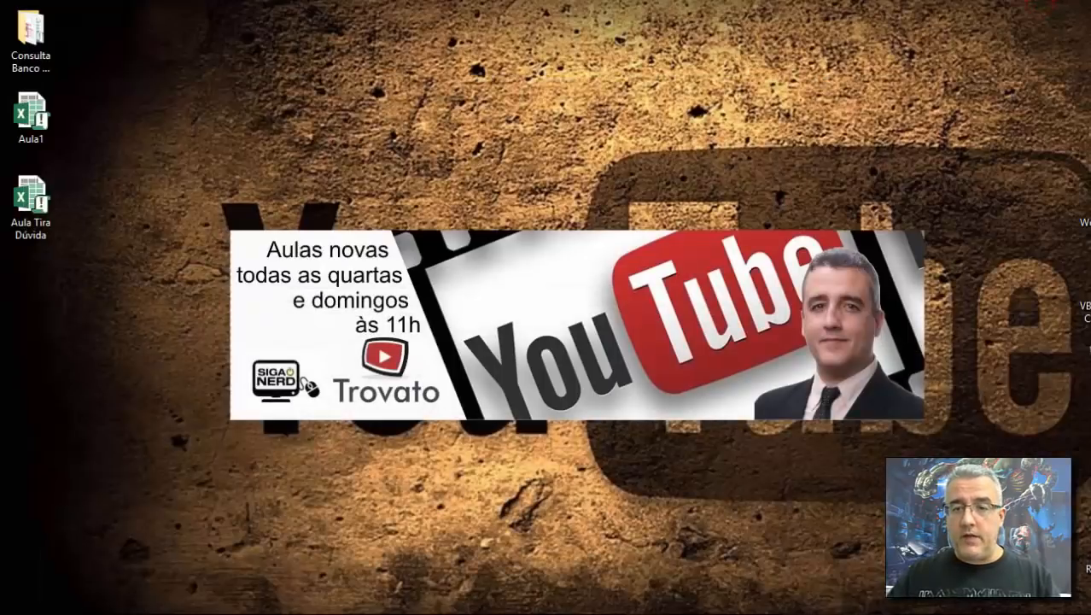
{"action": "left_click", "coordinate": [832, 613]}
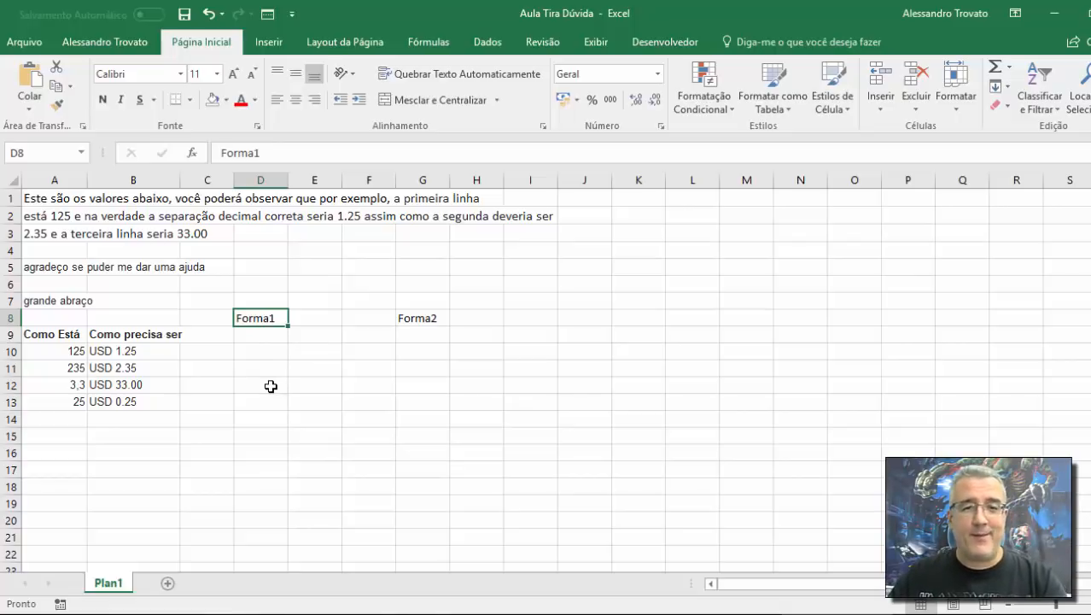
{"action": "left_click", "coordinate": [275, 349]}
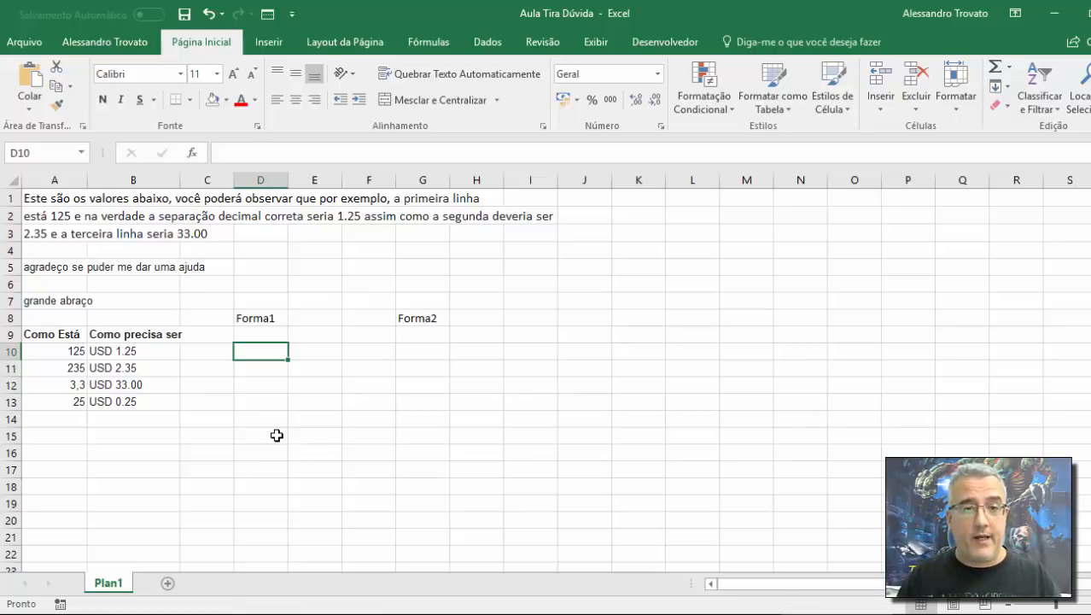
{"action": "type", "text": "="}
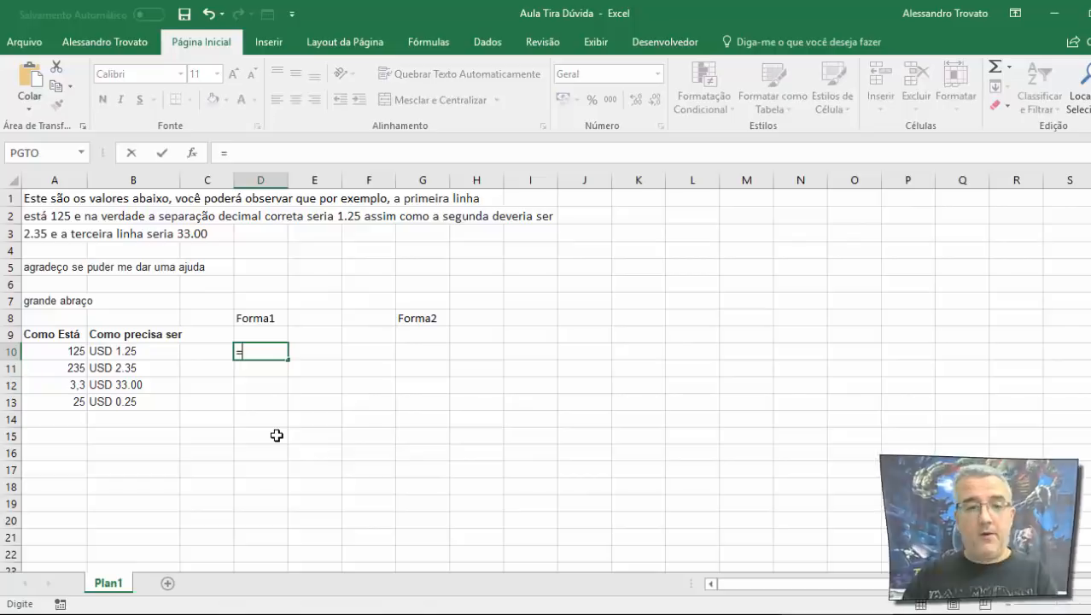
{"action": "type", "text": "se("}
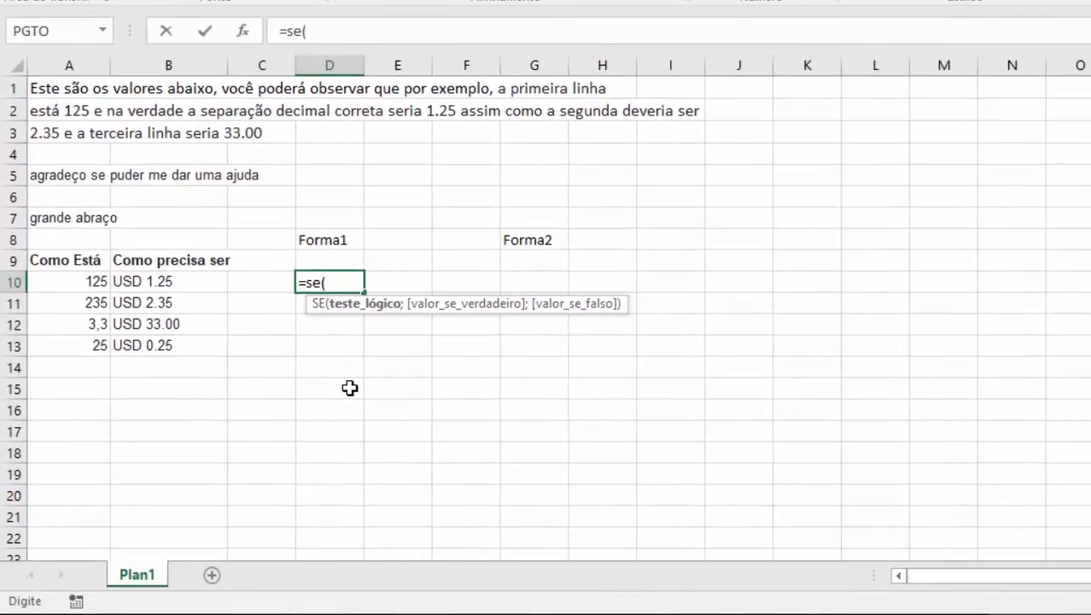
- Add line breaks inside the SE function, close its parenthesis, and return to the first line within it
{"action": "key", "text": "alt+Return"}
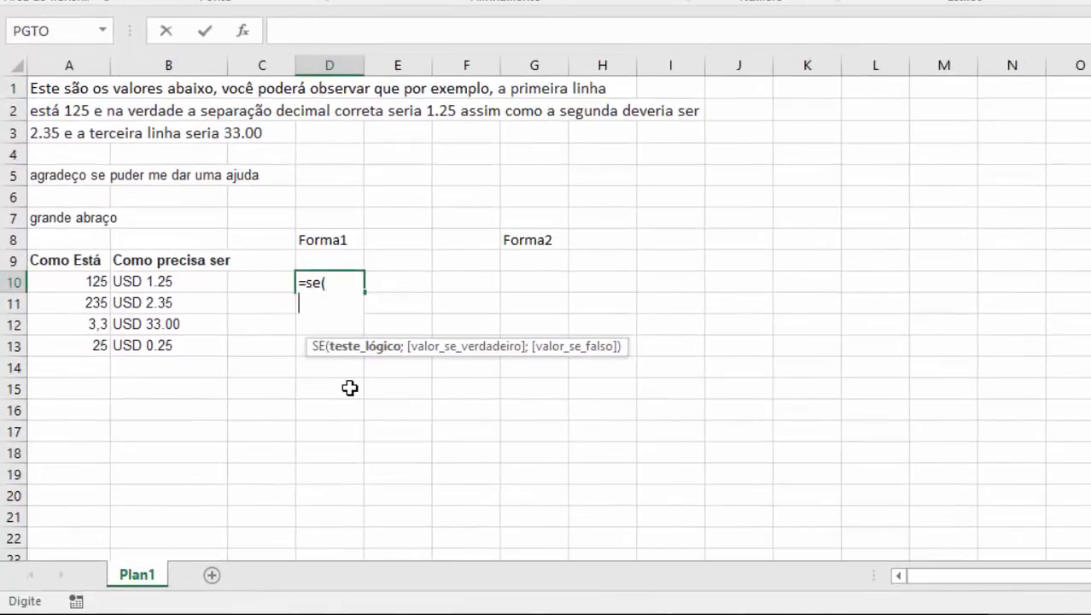
{"action": "key", "text": "alt+Return"}
{"action": "key", "text": "alt+Return"}
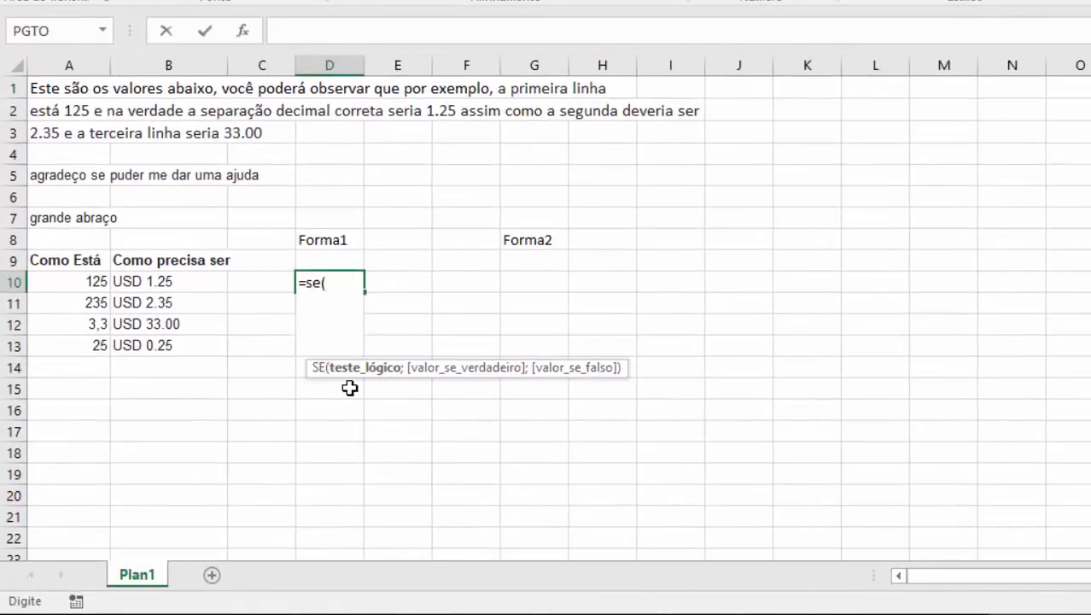
{"action": "type", "text": ")"}
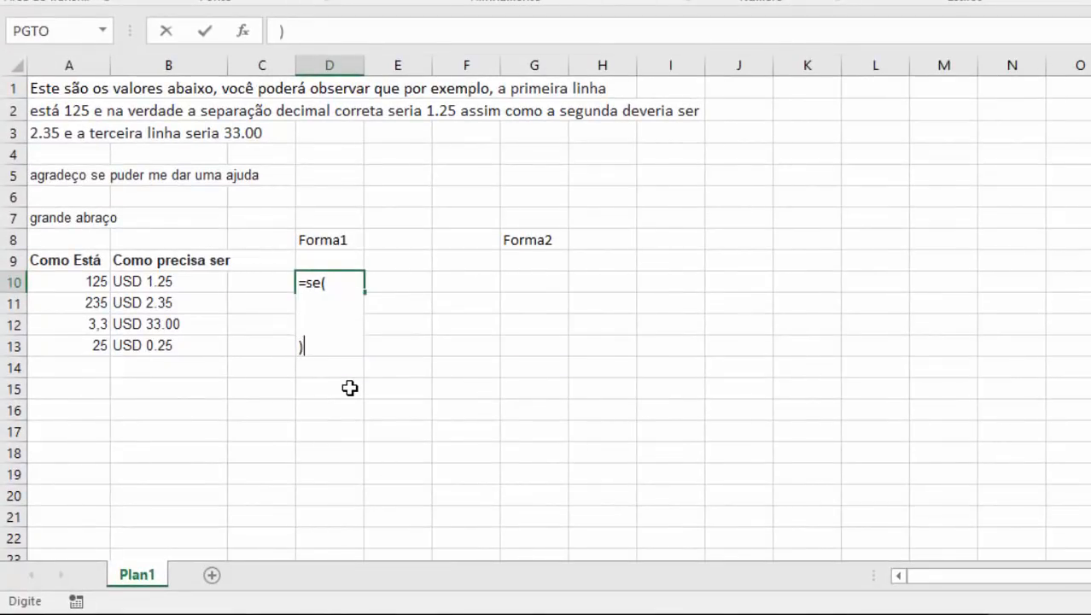
{"action": "key", "text": "Return"}
{"action": "key", "text": "Return"}
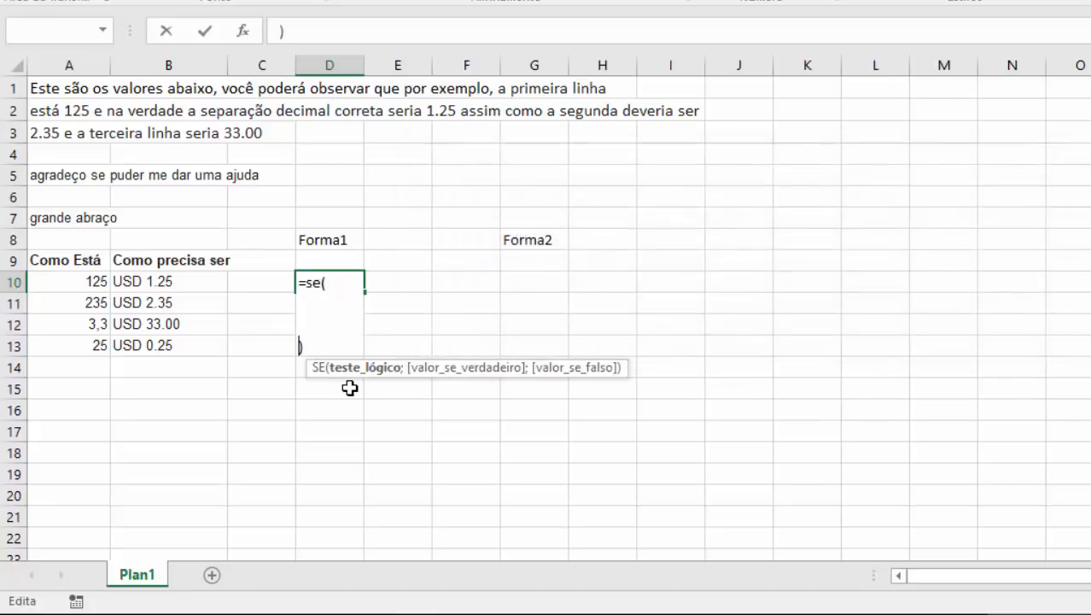
{"action": "key", "text": "Up"}
{"action": "key", "text": "Up"}
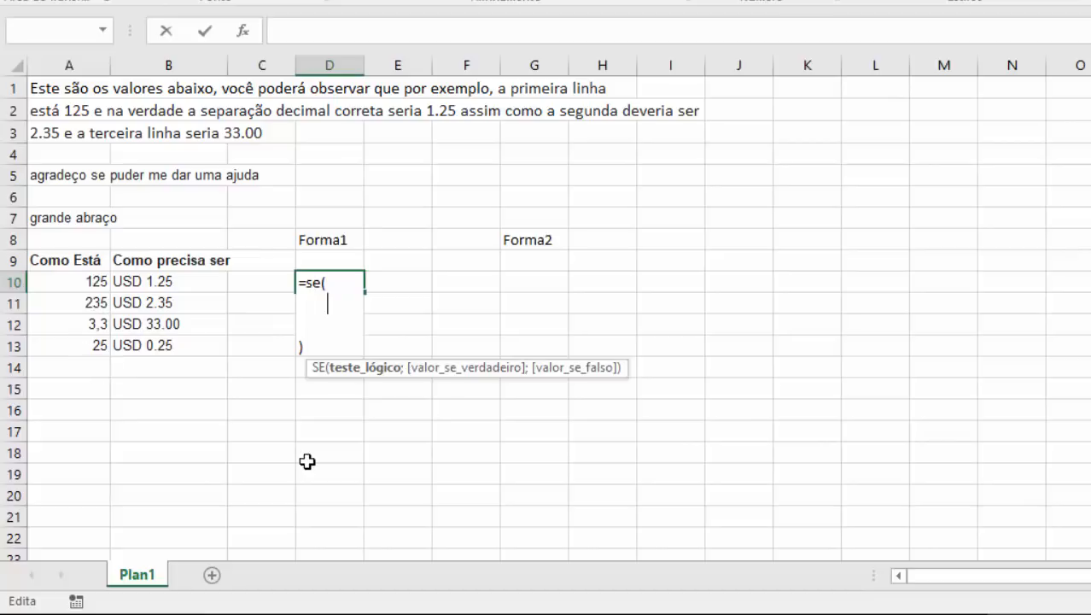
- Enter LOCALIZAR(",";A10;1) as the logical test of the SE function in D10
{"action": "type", "text": "localizar(\",\""}
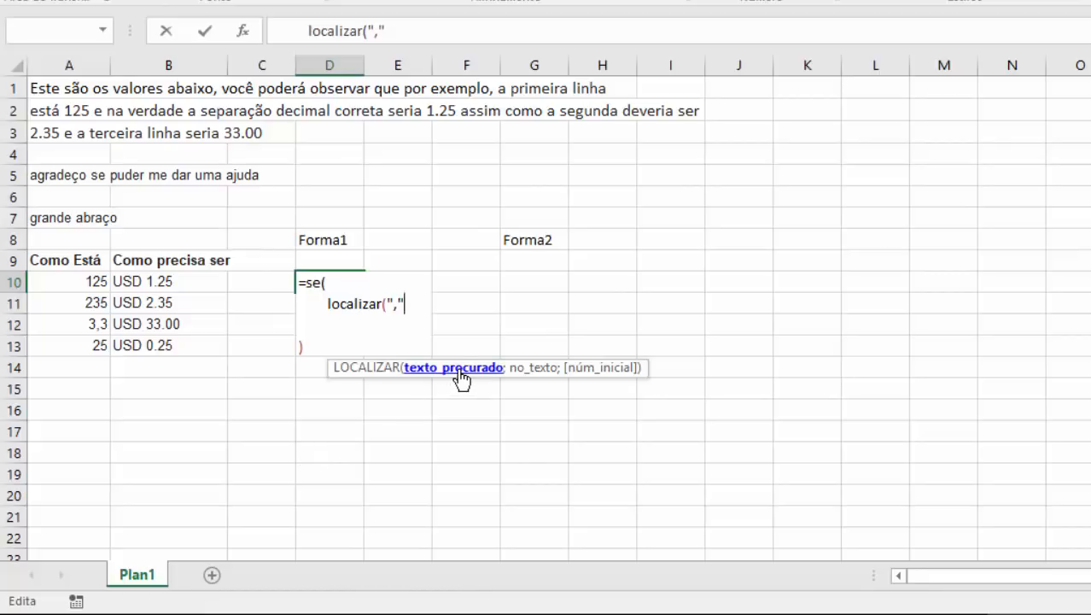
{"action": "type", "text": ";"}
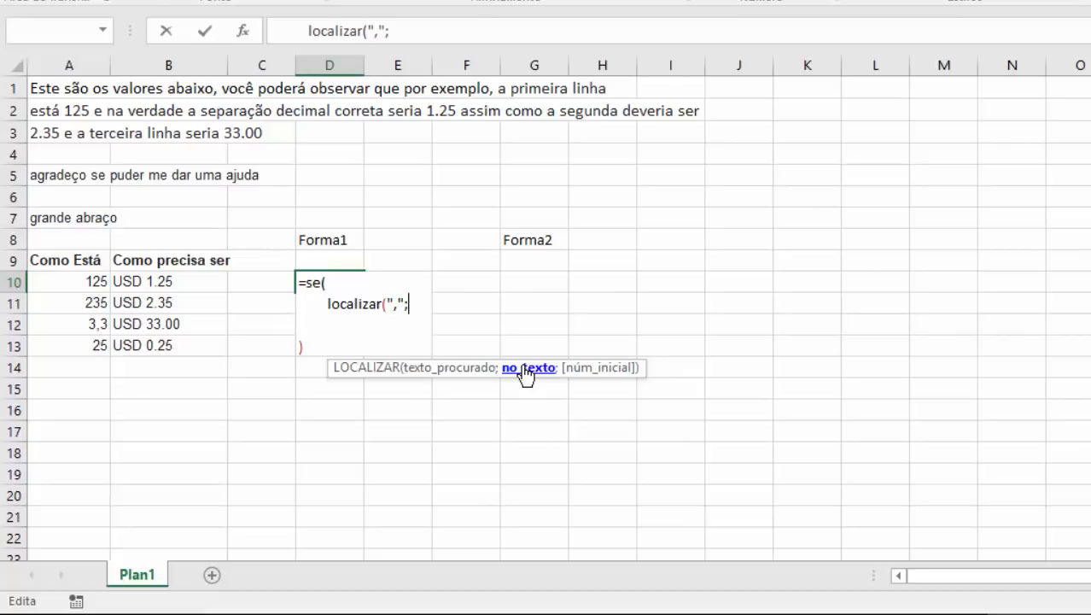
{"action": "left_click", "coordinate": [90, 281]}
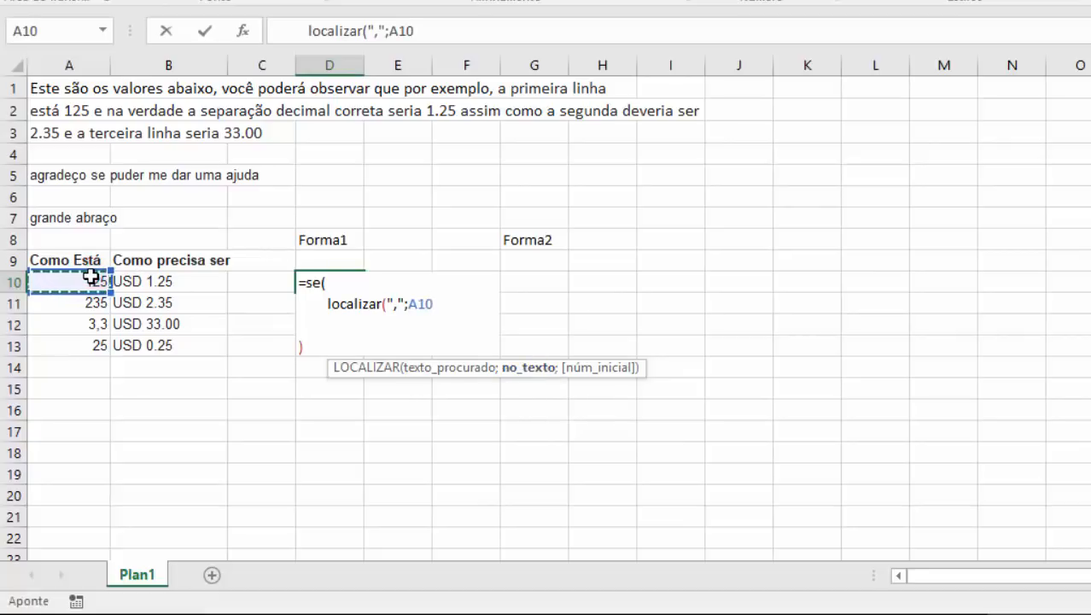
{"action": "type", "text": ";"}
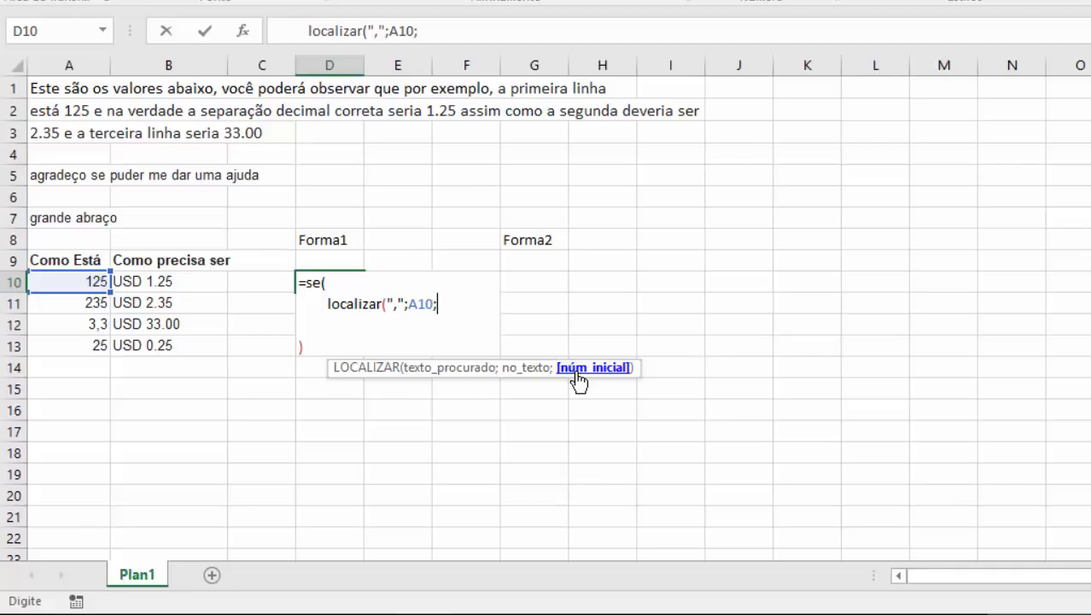
{"action": "type", "text": "1)"}
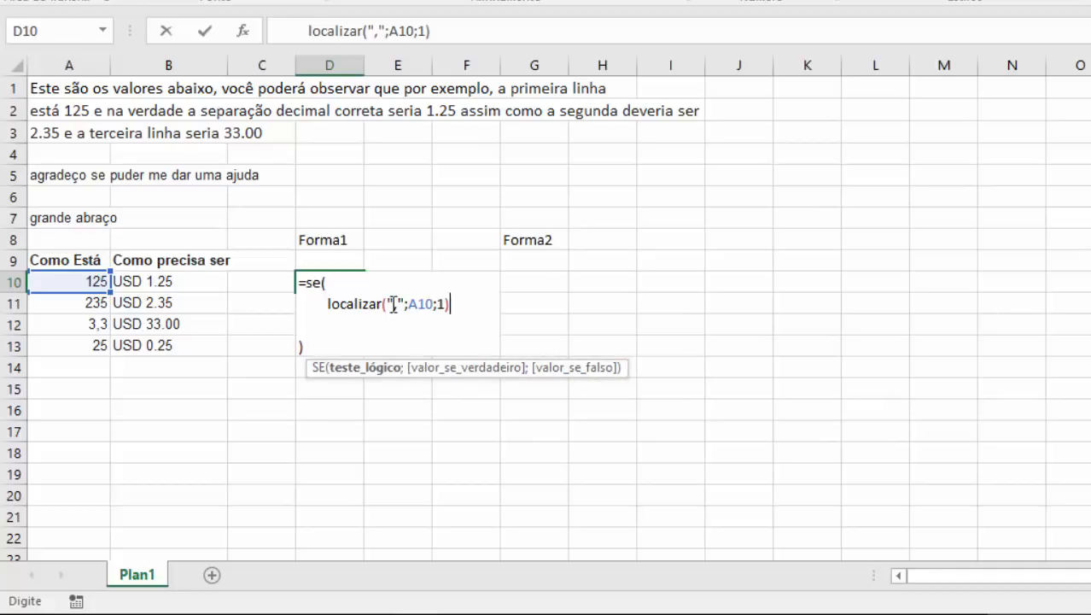
{"action": "left_click_drag", "start_coordinate": [317, 305], "coordinate": [463, 295]}
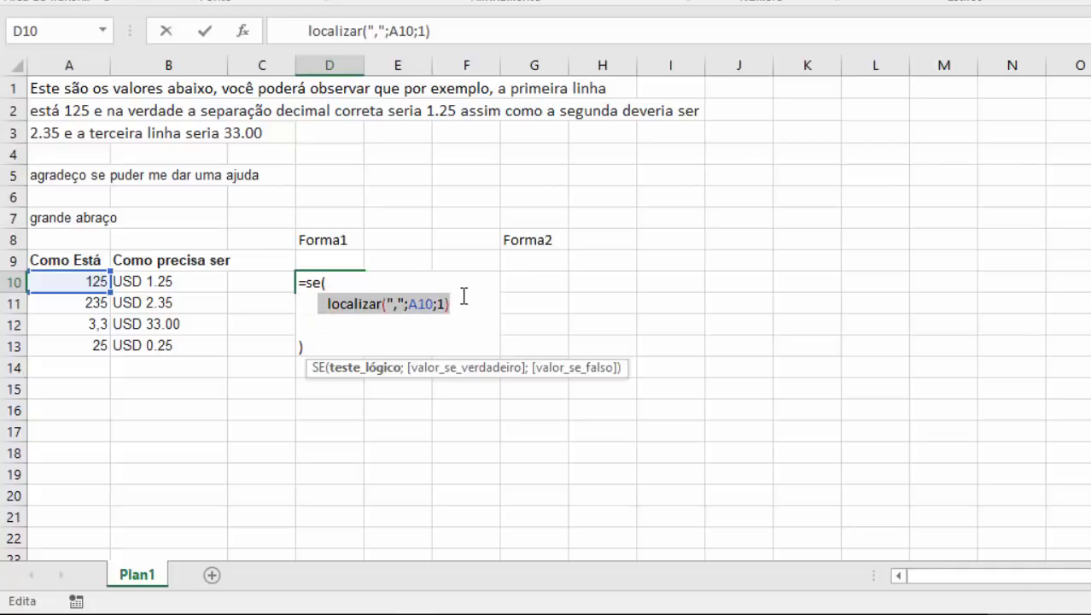
{"action": "left_click", "coordinate": [451, 307]}
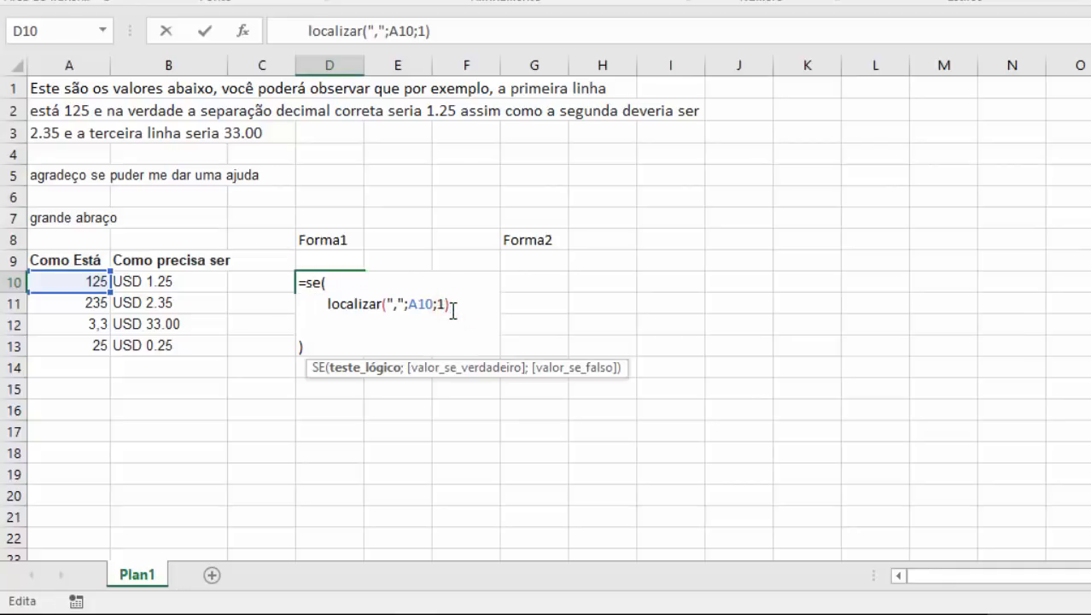
- Remove the empty lines after LOCALIZAR, set both SE outcomes to empty text "", and commit the D10 formula
{"action": "key", "text": "Return"}
{"action": "key", "text": "Return"}
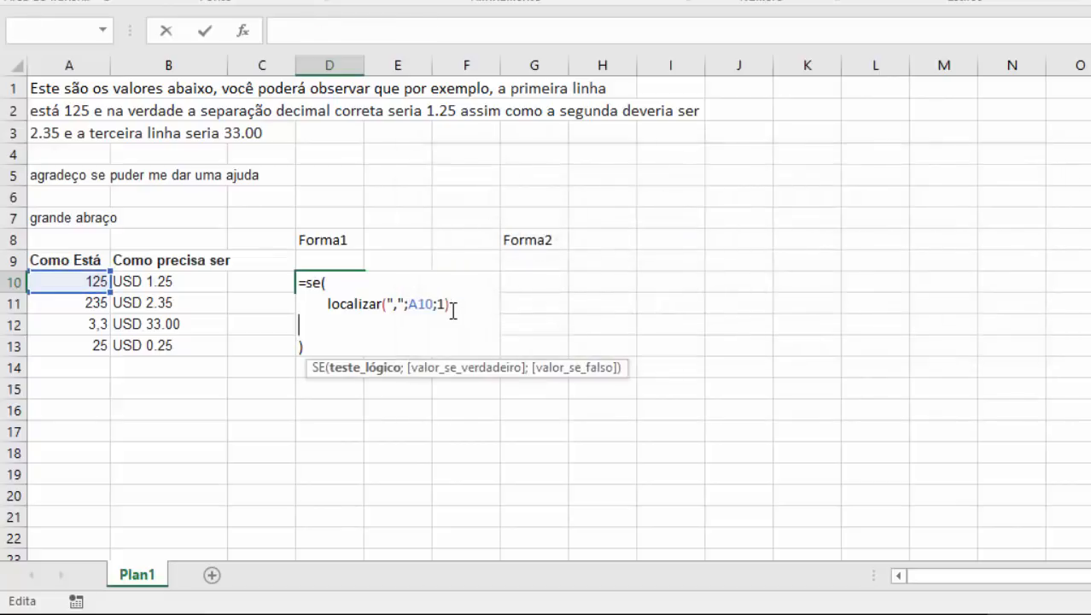
{"action": "key", "text": "Down"}
{"action": "key", "text": "BackSpace"}
{"action": "key", "text": "BackSpace"}
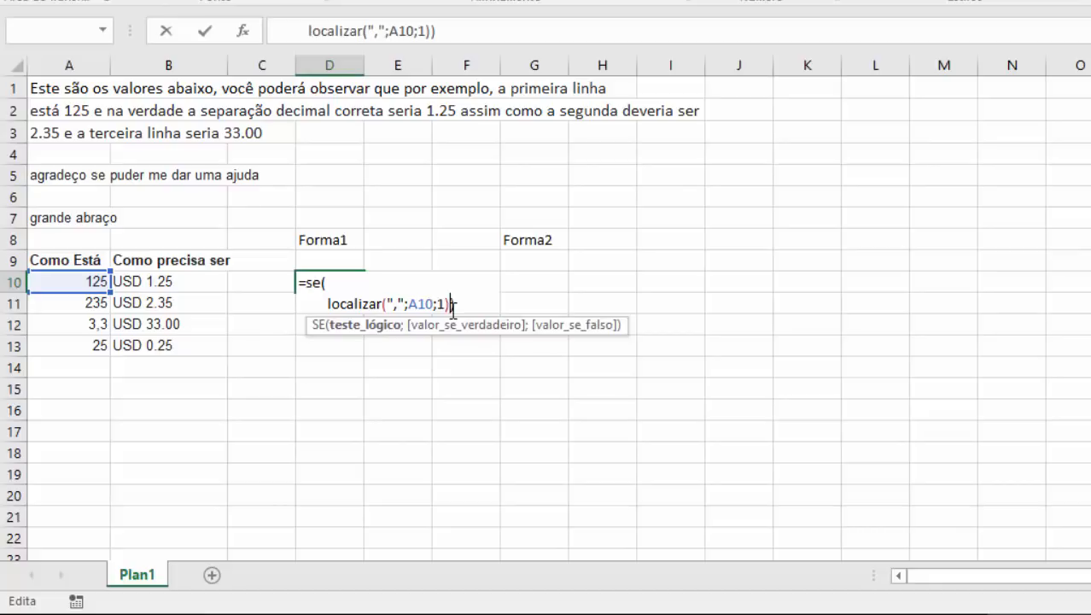
{"action": "type", "text": ";\"\";\"\""}
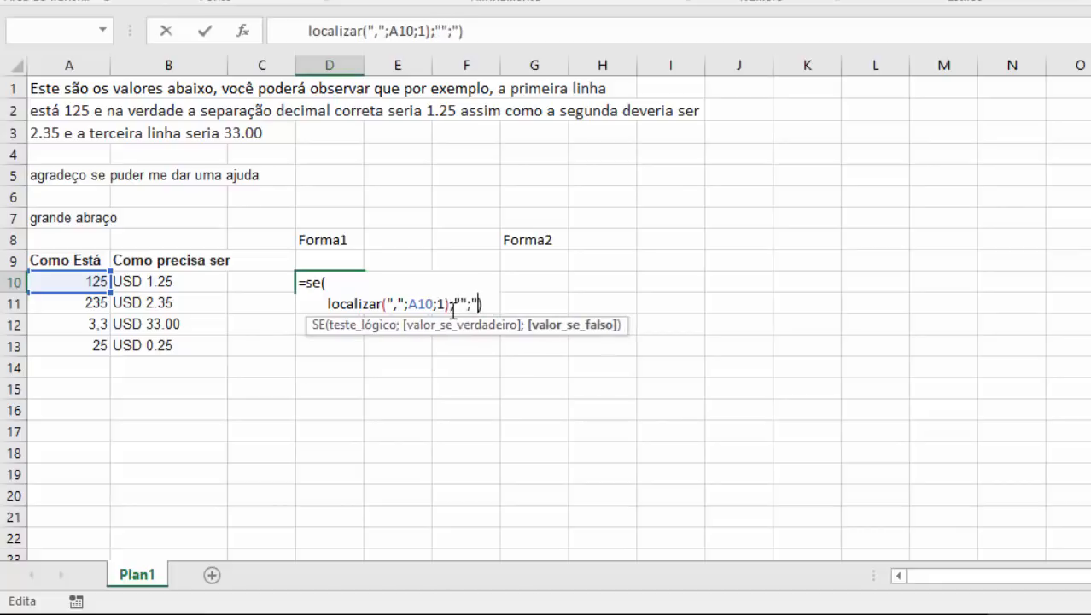
{"action": "key", "text": "Return"}
{"action": "key", "text": "Up"}
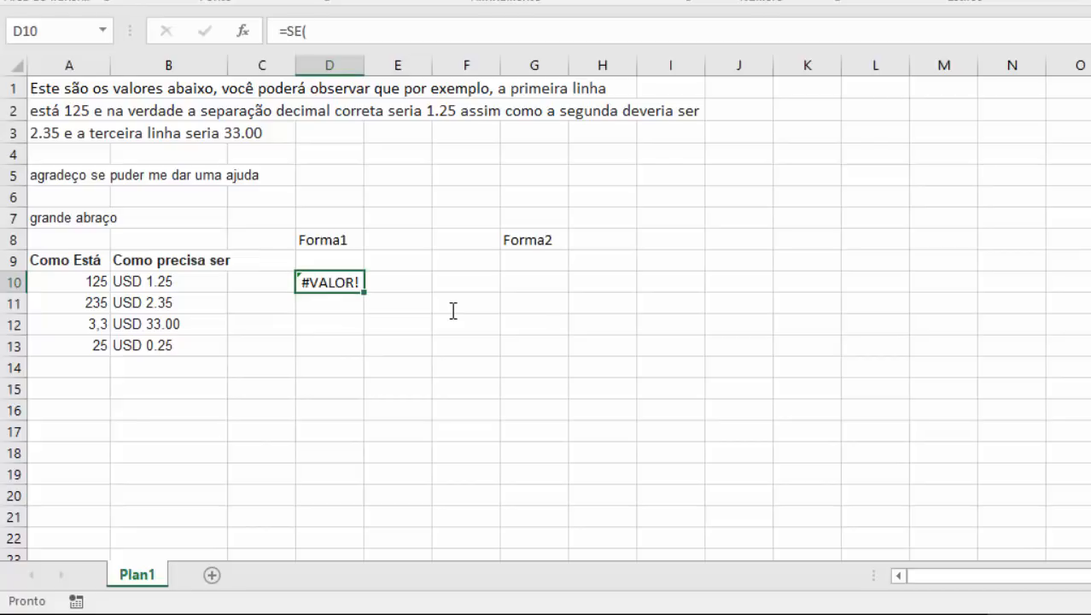
- Enter the test formula =LOCALIZAR(",";A10;1) on its own in cell H10
{"action": "key", "text": "Right"}
{"action": "key", "text": "Right"}
{"action": "key", "text": "Right"}
{"action": "key", "text": "Right"}
{"action": "type", "text": "=localizar("}
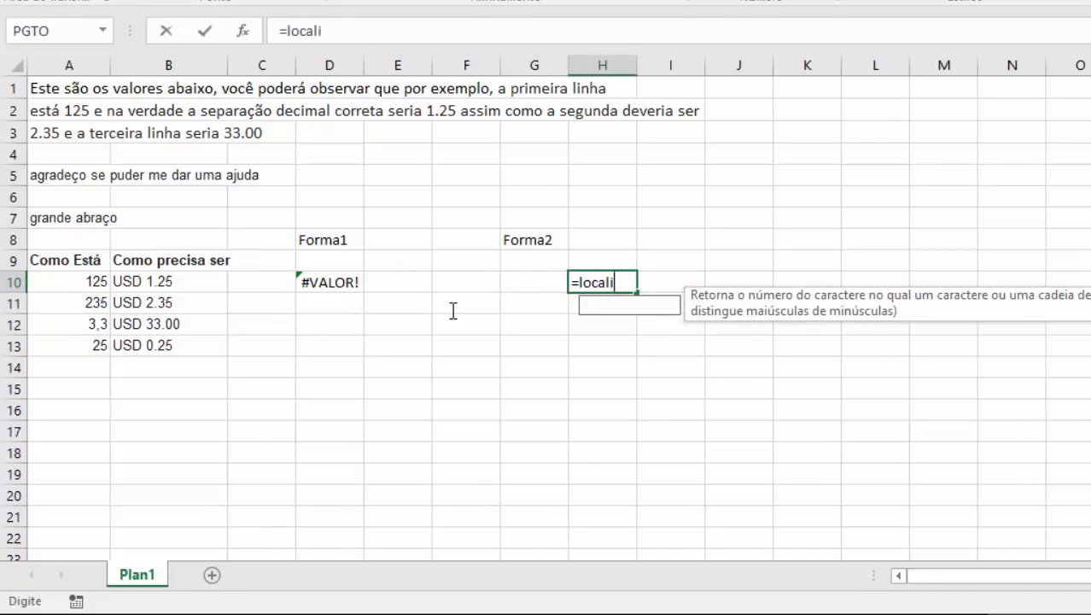
{"action": "key", "text": "Left"}
{"action": "key", "text": "Left"}
{"action": "key", "text": "Left"}
{"action": "key", "text": "Right"}
{"action": "key", "text": "Right"}
{"action": "key", "text": "Right"}
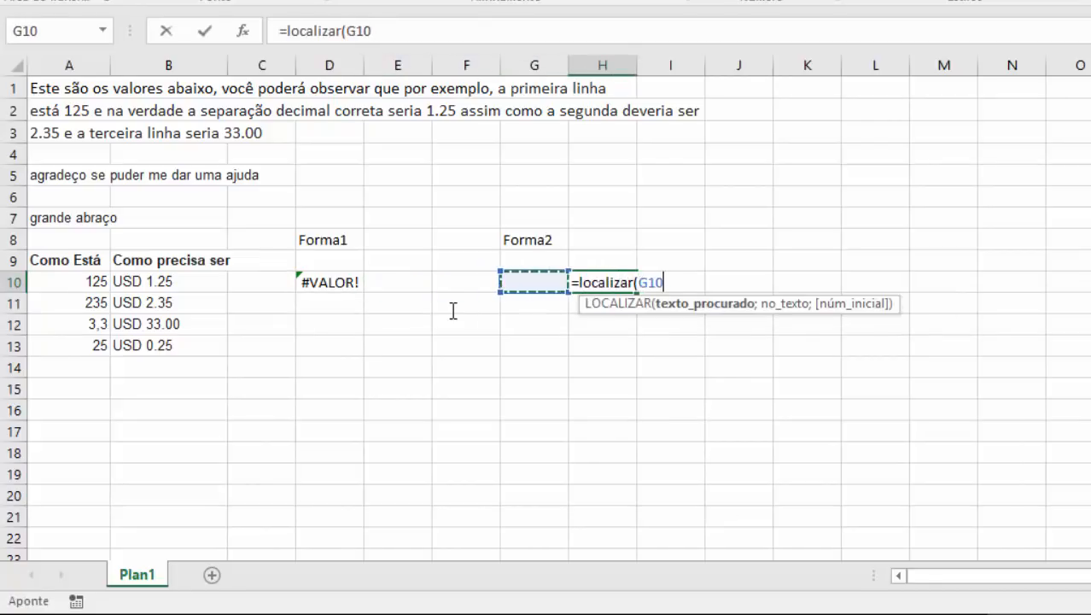
{"action": "type", "text": "\",\";"}
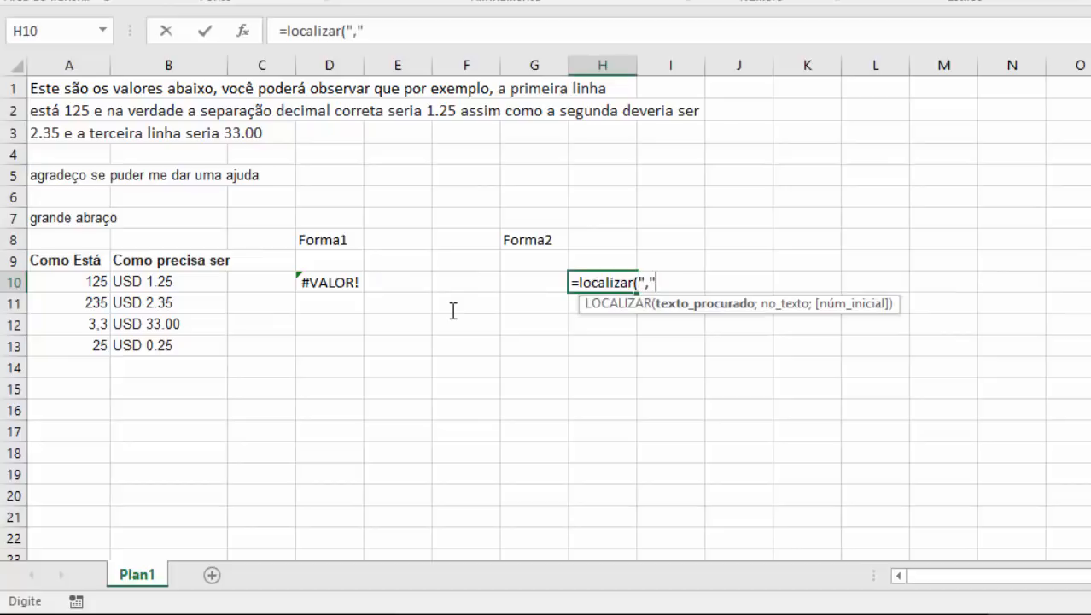
{"action": "left_click", "coordinate": [91, 286]}
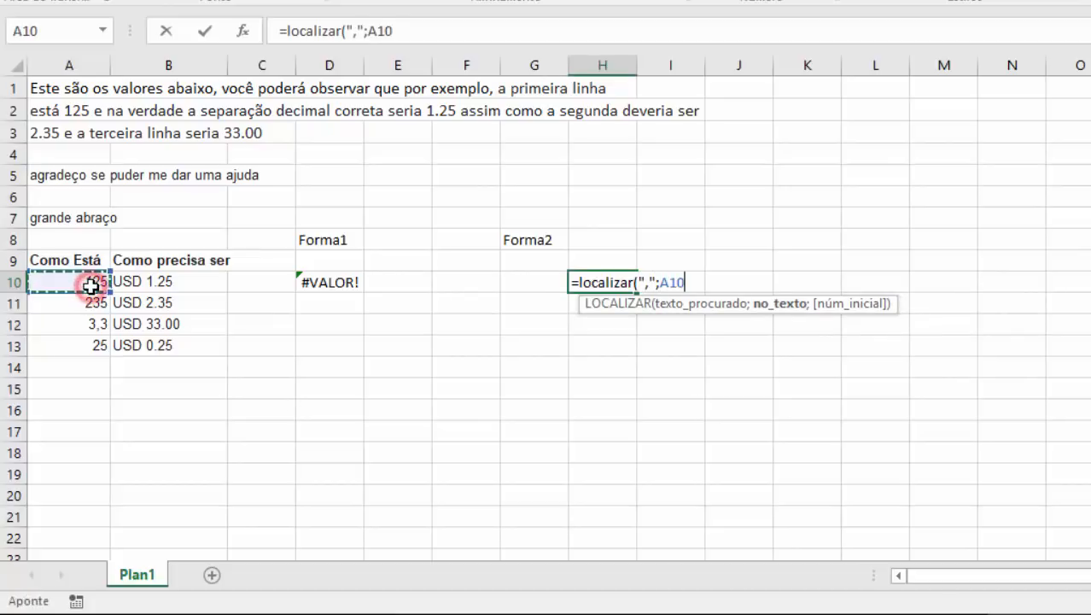
{"action": "type", "text": ";1)"}
{"action": "key", "text": "Return"}
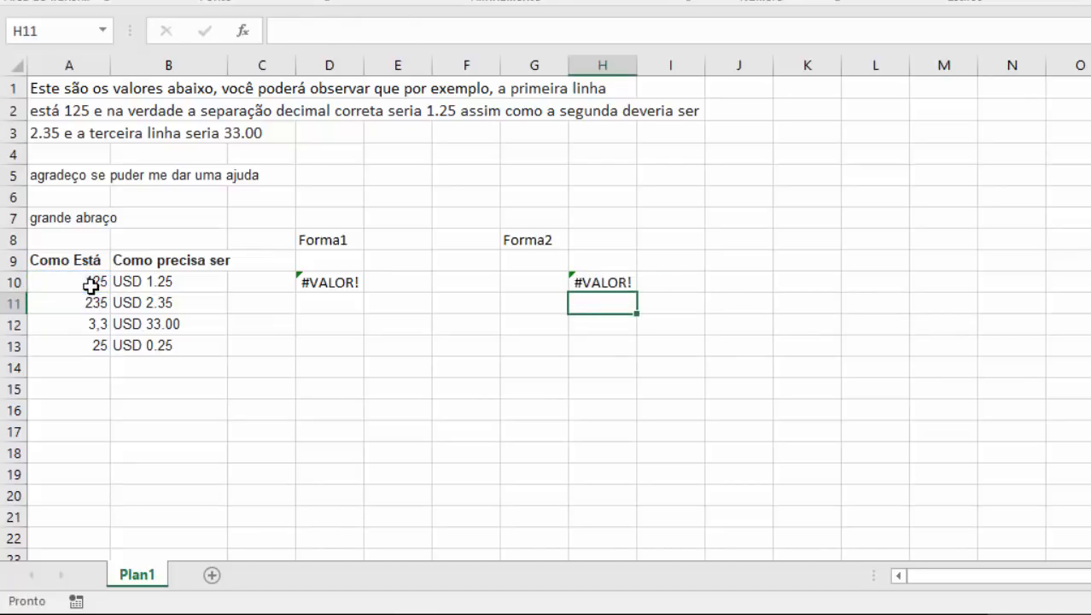
- Compare the formula cell D10 with the test in H10, and clear the test formula from H10
{"action": "key", "text": "Left"}
{"action": "key", "text": "Left"}
{"action": "key", "text": "Left"}
{"action": "key", "text": "Left"}
{"action": "key", "text": "Up"}
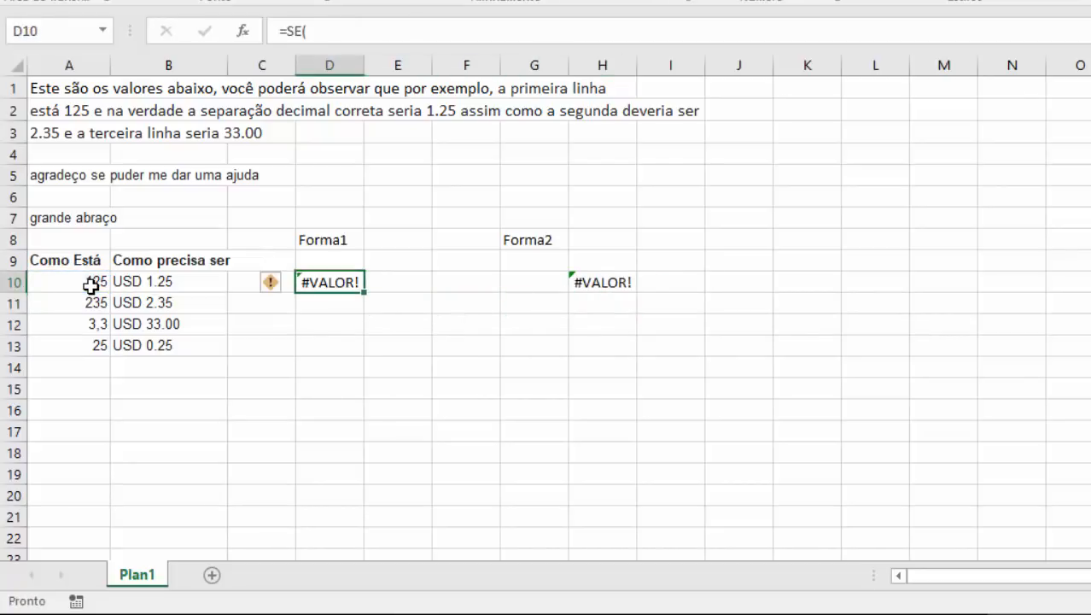
{"action": "key", "text": "Right"}
{"action": "key", "text": "Right"}
{"action": "key", "text": "Right"}
{"action": "key", "text": "Right"}
{"action": "key", "text": "Delete"}
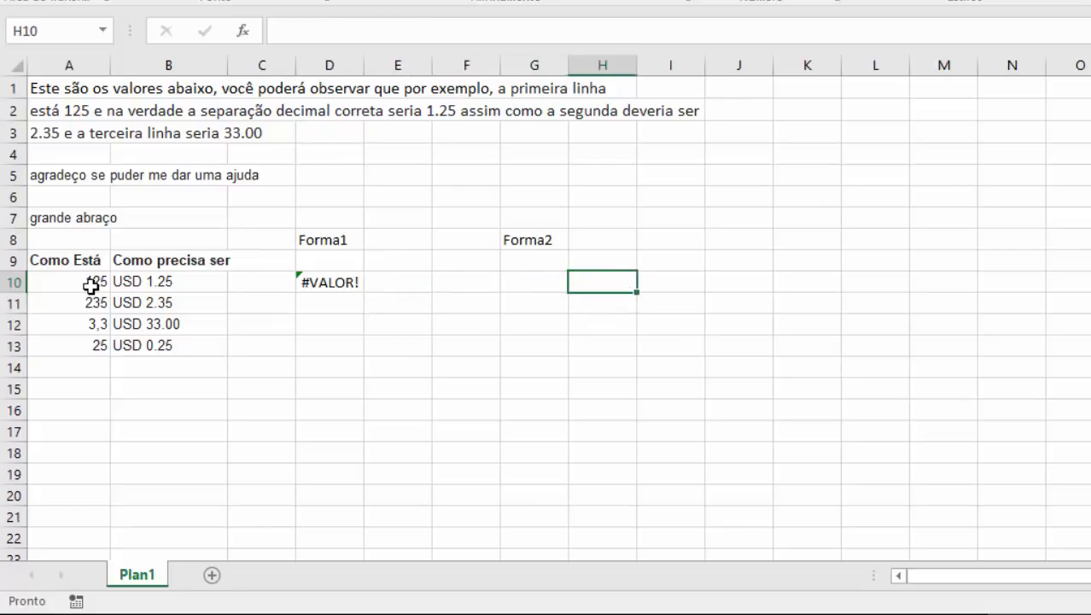
- Edit the D10 formula and insert "éerro(" directly before the LOCALIZAR function
{"action": "key", "text": "Left"}
{"action": "key", "text": "Left"}
{"action": "key", "text": "Left"}
{"action": "key", "text": "Left"}
{"action": "key", "text": "F2"}
{"action": "key", "text": "Home"}
{"action": "key", "text": "Right"}
{"action": "key", "text": "Right"}
{"action": "key", "text": "Right"}
{"action": "key", "text": "Right"}
{"action": "key", "text": "Right"}
{"action": "key", "text": "Right"}
{"action": "key", "text": "Right"}
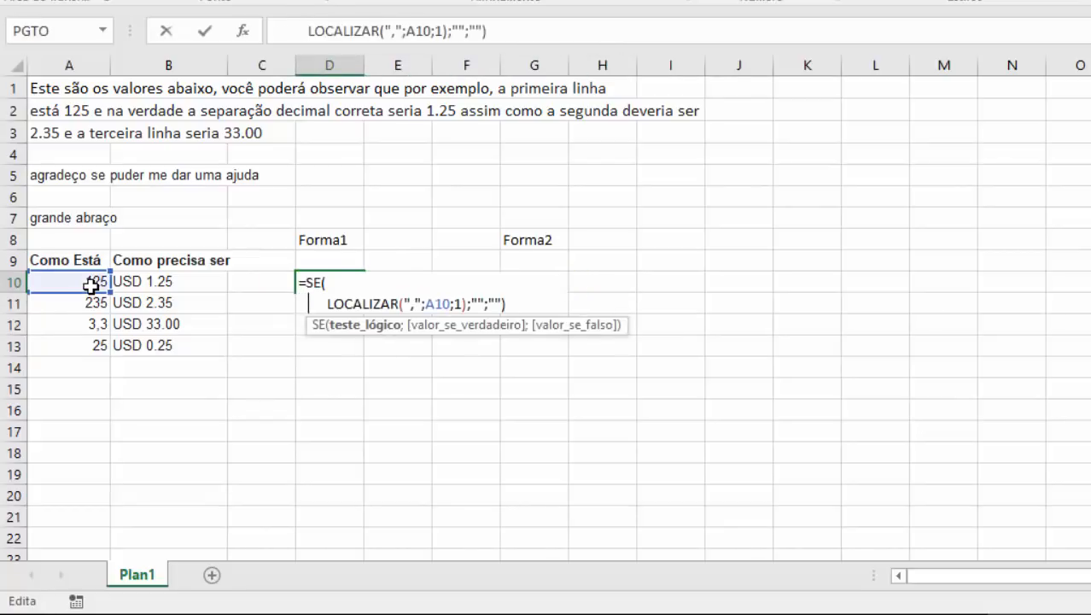
{"action": "key", "text": "Right"}
{"action": "type", "text": "éerro("}
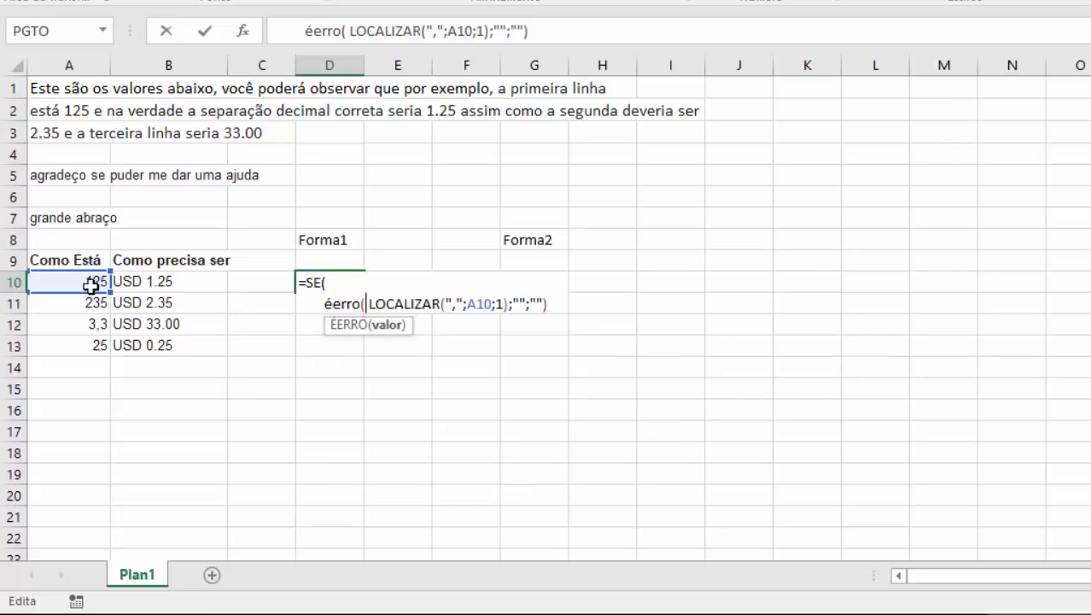
- Add one more closing parenthesis at the end of the D10 formula
{"action": "key", "text": "shift+End"}
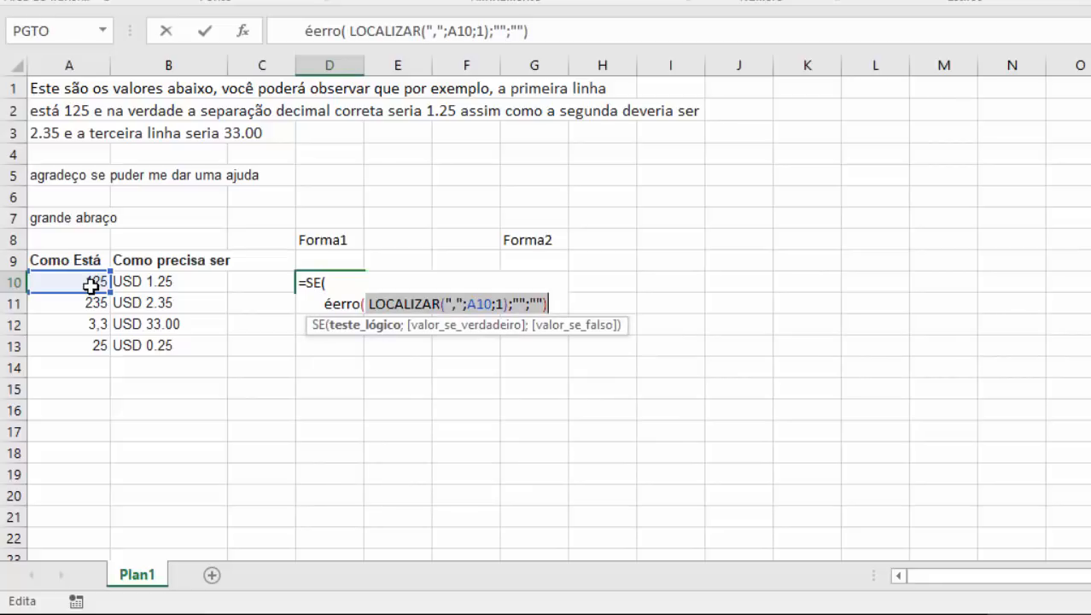
{"action": "key", "text": "End"}
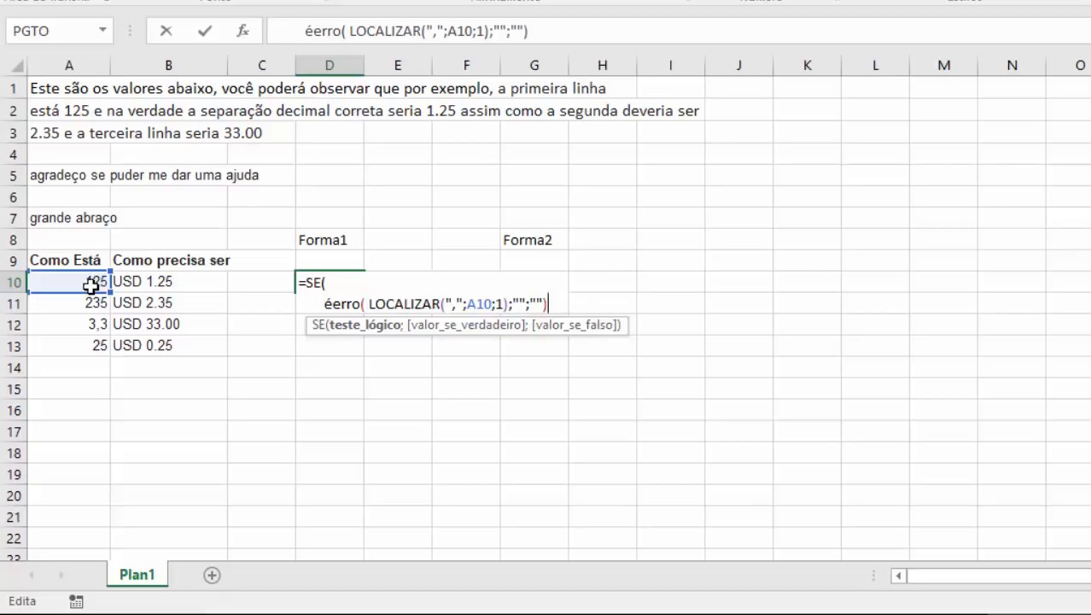
{"action": "type", "text": ")"}
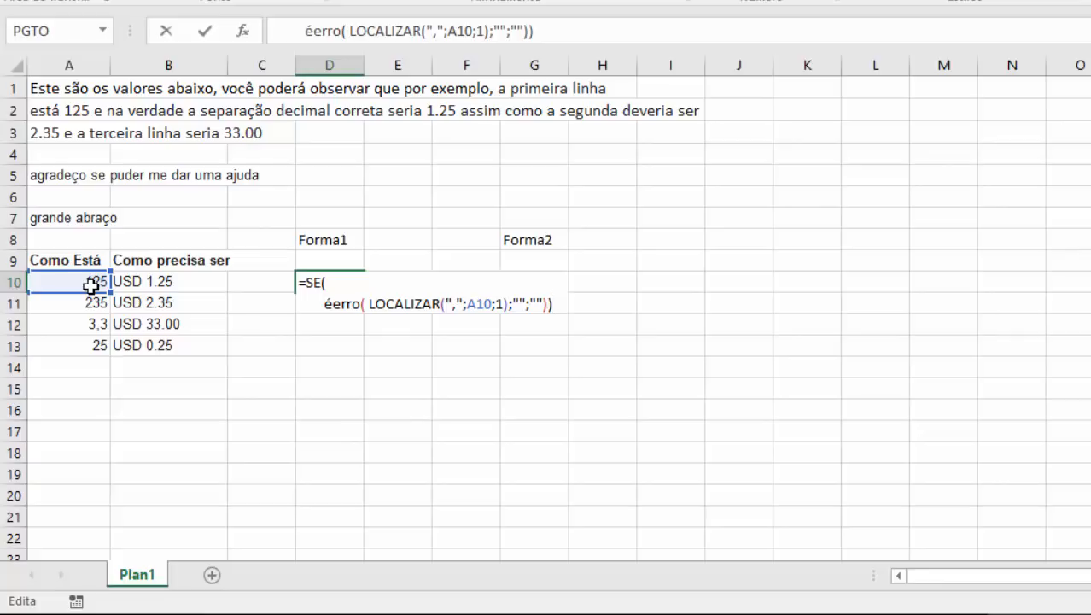
{"action": "key", "text": "Left"}
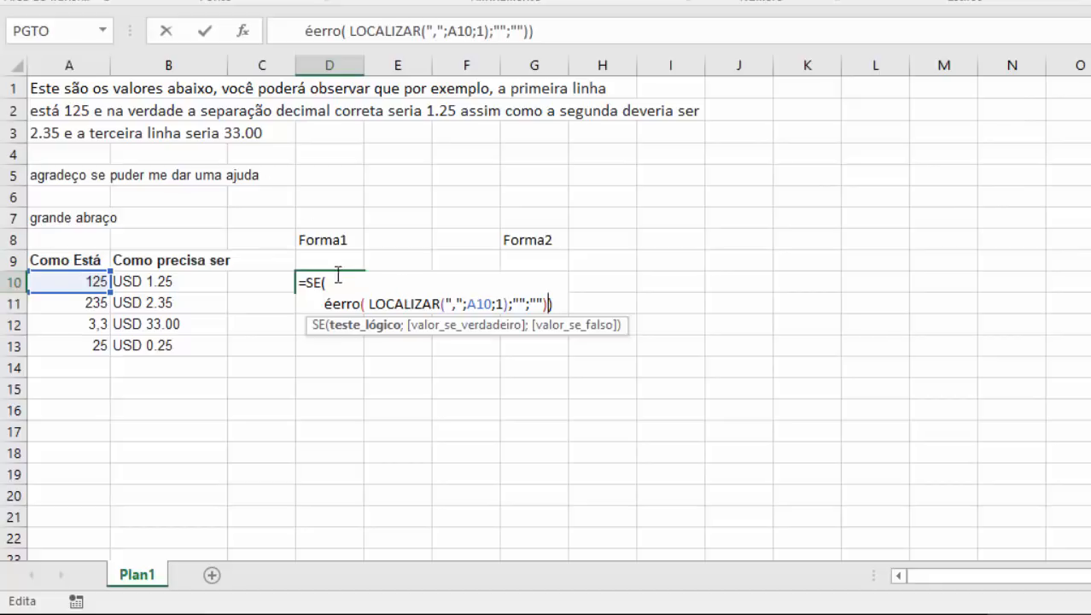
- Delete the ;"";"" arguments and the extra closing parenthesis so the D10 test reads éerro( LOCALIZAR(",";A10;1))
{"action": "left_click", "coordinate": [548, 302]}
{"action": "left_click", "coordinate": [512, 302]}
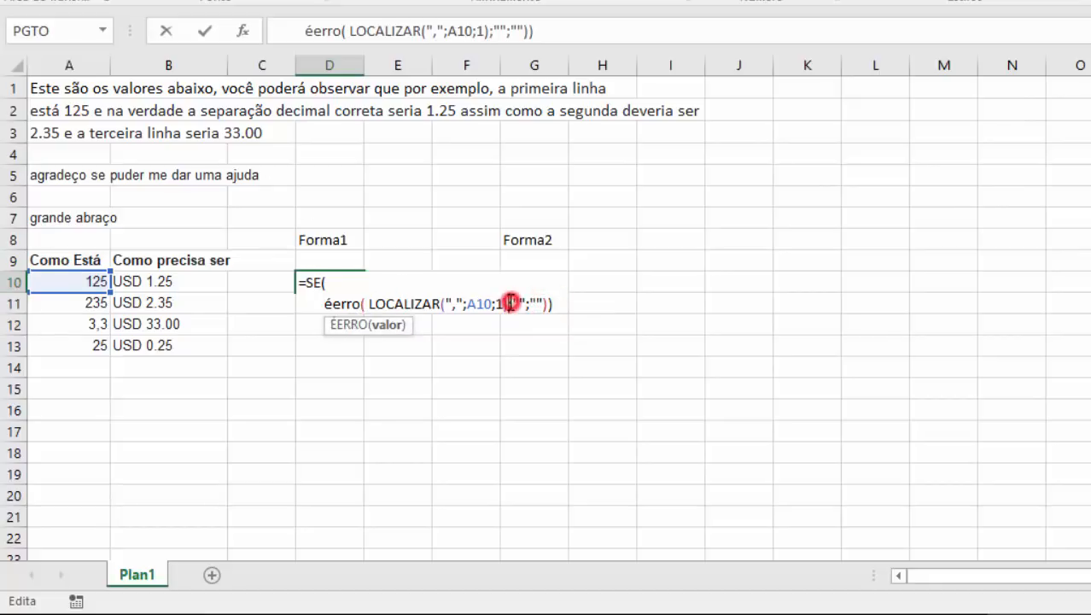
{"action": "key", "text": "Left"}
{"action": "key", "text": "Left"}
{"action": "key", "text": "Right"}
{"action": "key", "text": "Delete"}
{"action": "key", "text": "Delete"}
{"action": "key", "text": "Delete"}
{"action": "key", "text": "Delete"}
{"action": "key", "text": "Delete"}
{"action": "key", "text": "Delete"}
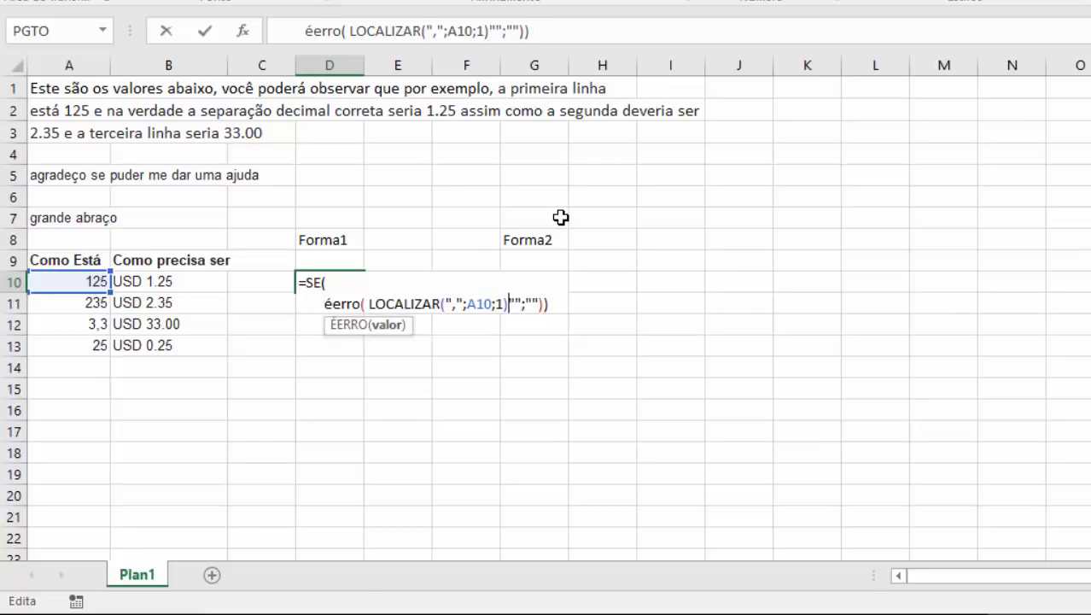
{"action": "key", "text": "Delete"}
- Insert =0 after LOCALIZAR(",";A10;1), inside the éerro parentheses of the D10 formula
{"action": "key", "text": "Left"}
{"action": "key", "text": "Left"}
{"action": "key", "text": "Left"}
{"action": "key", "text": "Left"}
{"action": "key", "text": "Left"}
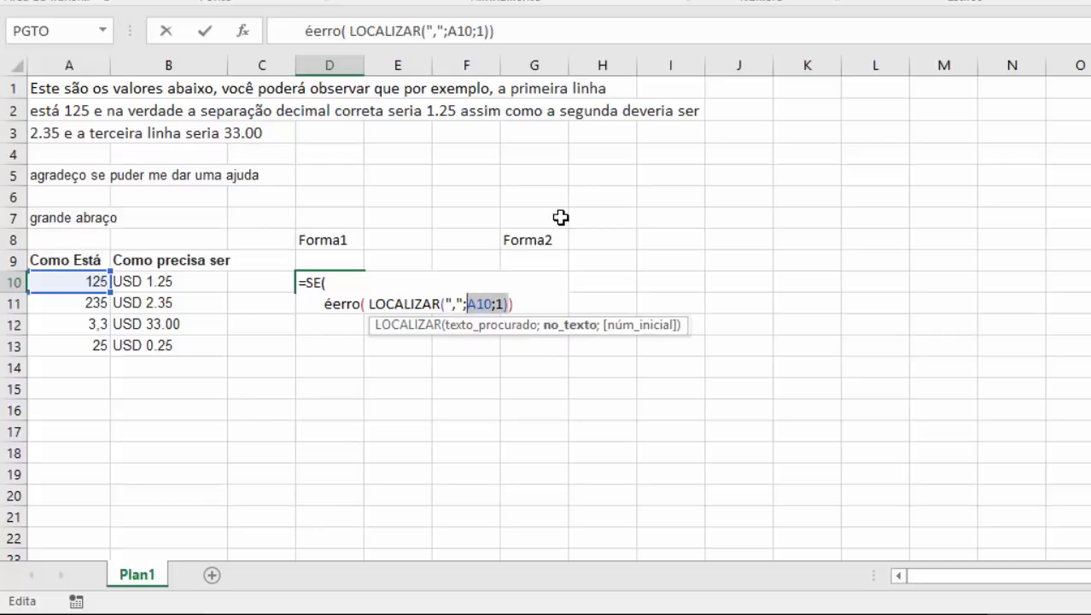
{"action": "key", "text": "Right"}
{"action": "key", "text": "Right"}
{"action": "key", "text": "Right"}
{"action": "key", "text": "Right"}
{"action": "key", "text": "Right"}
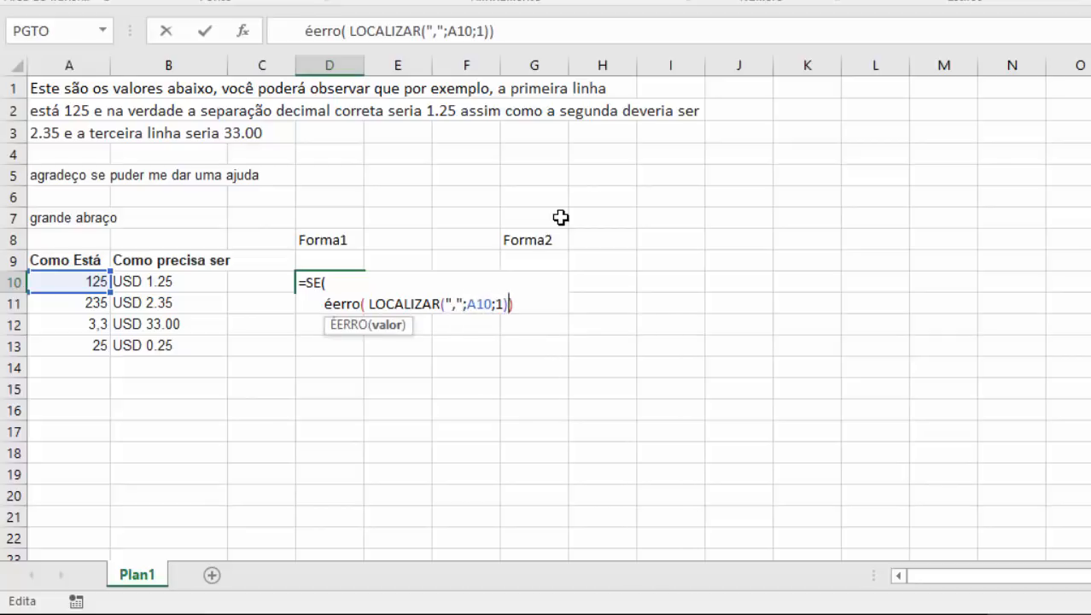
{"action": "type", "text": "=-"}
{"action": "key", "text": "BackSpace"}
{"action": "type", "text": "0"}
{"action": "key", "text": "Right"}
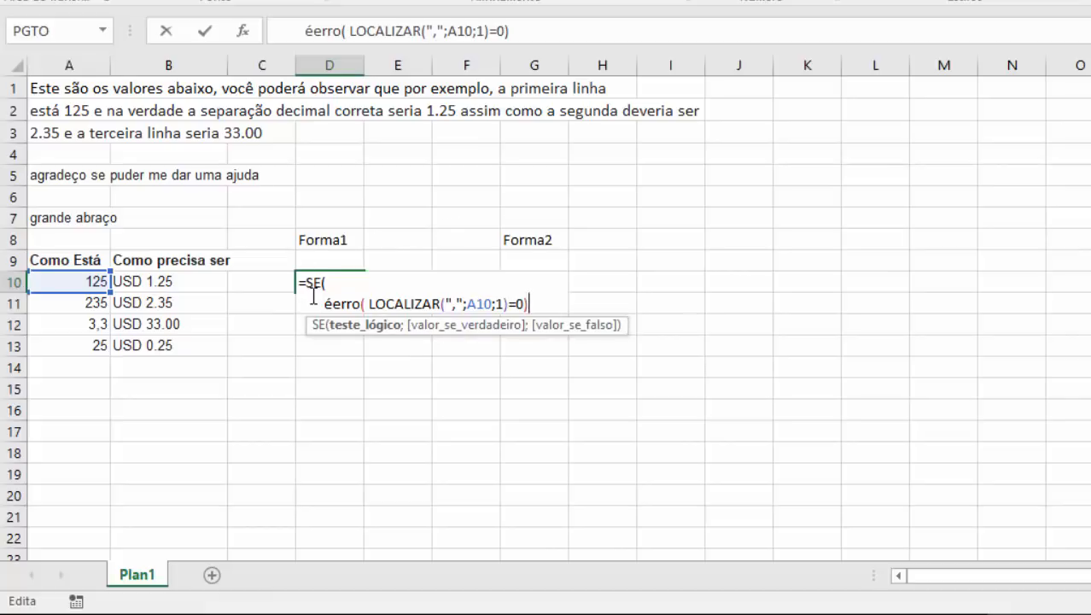
- End the logical test with a semicolon after the éerro function and start a new line in the D10 formula
{"action": "left_click_drag", "start_coordinate": [369, 304], "coordinate": [524, 304]}
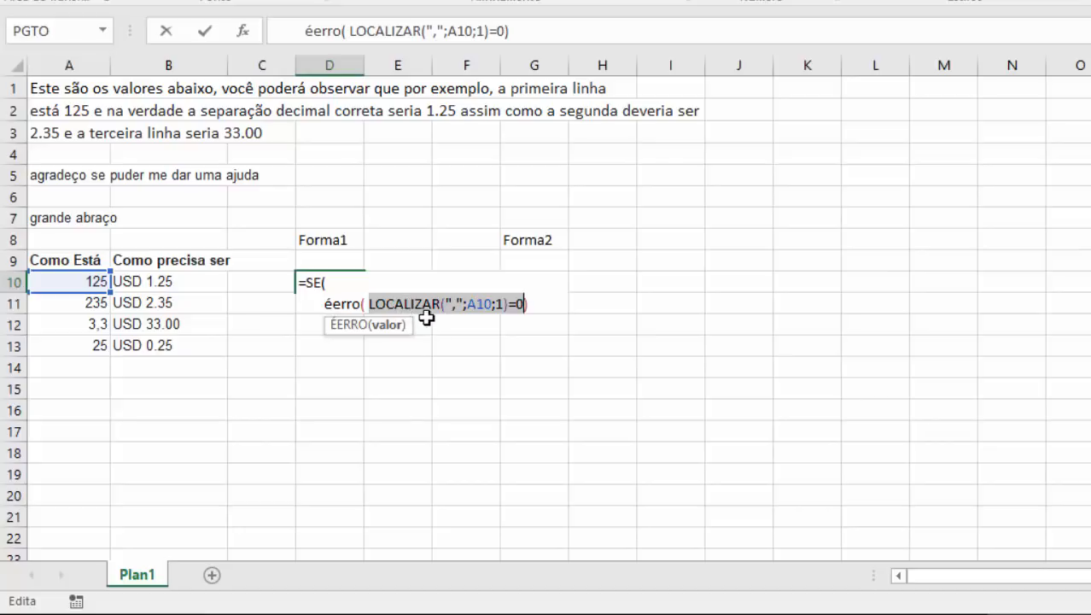
{"action": "left_click", "coordinate": [541, 305]}
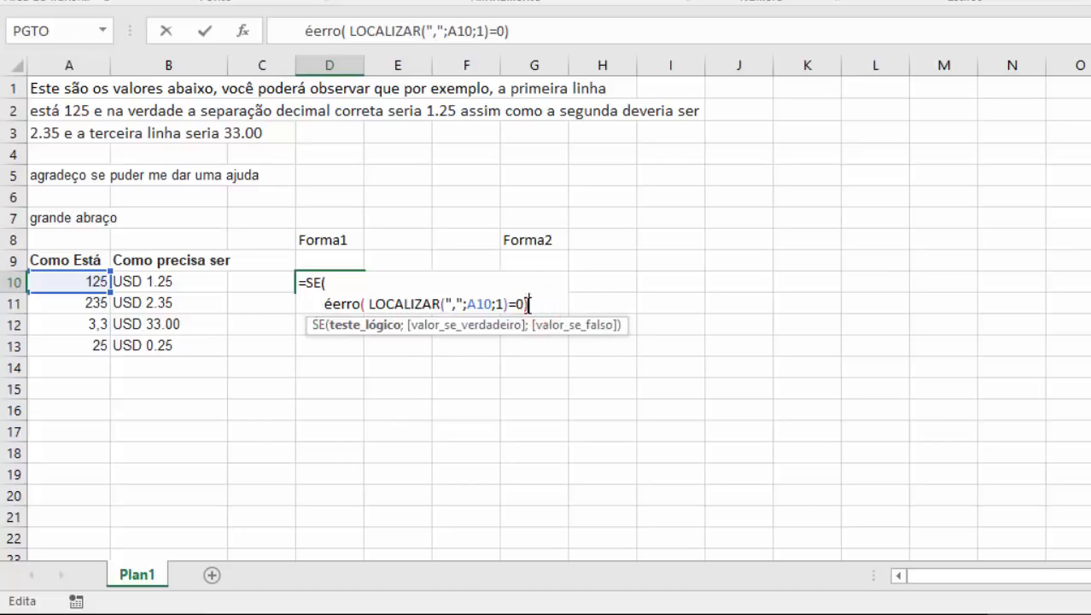
{"action": "left_click", "coordinate": [365, 298]}
{"action": "type", "text": ";"}
{"action": "key", "text": "alt+Return"}
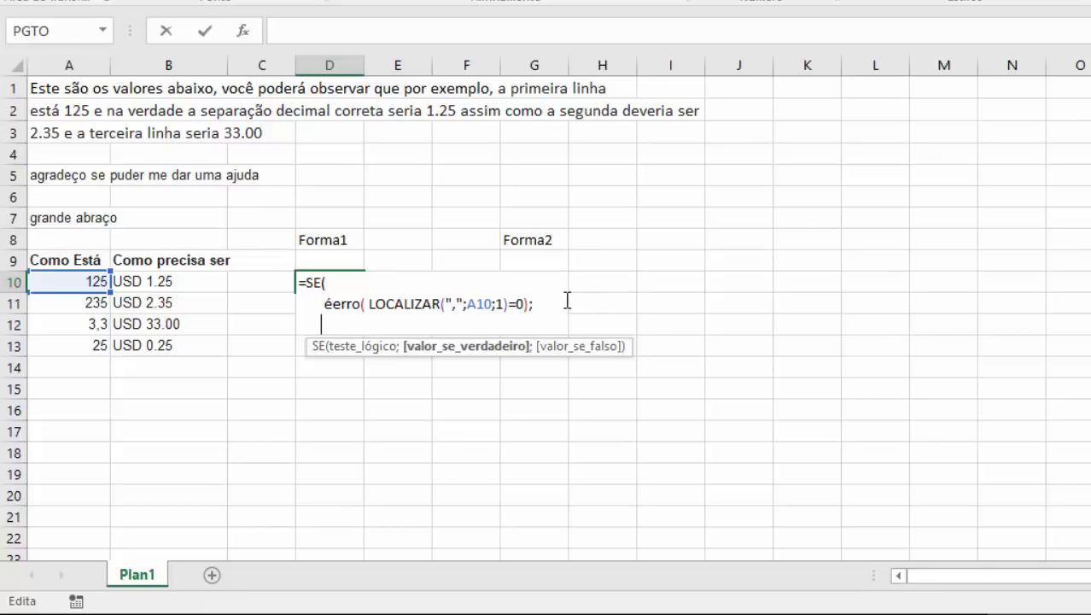
- Begin the true outcome of SE with SUBSTITUIR(TEXTO(A10/100
{"action": "type", "text": "SUB"}
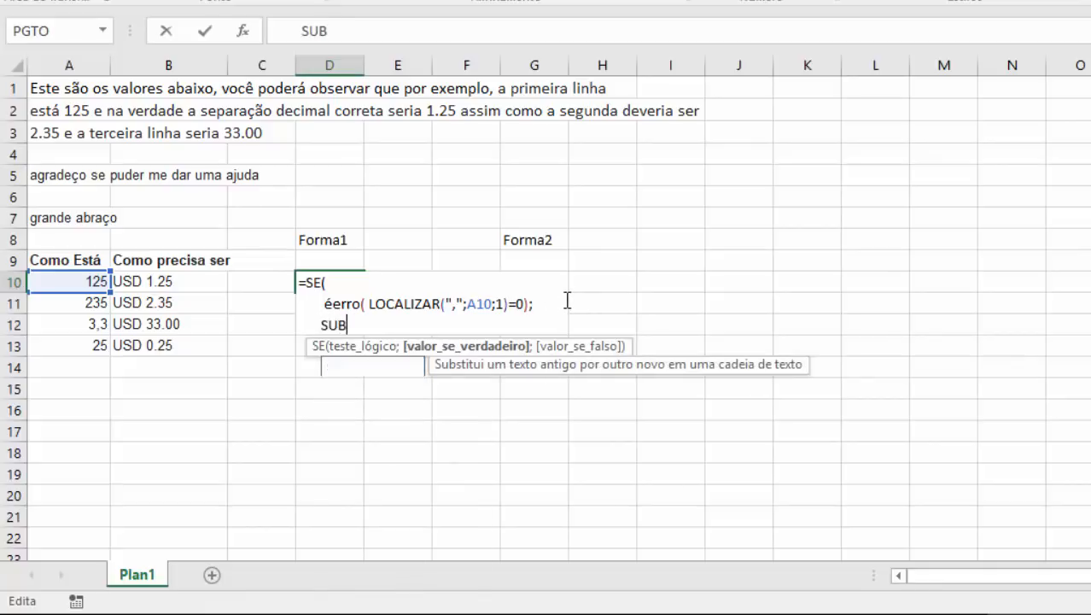
{"action": "type", "text": "STITUIR("}
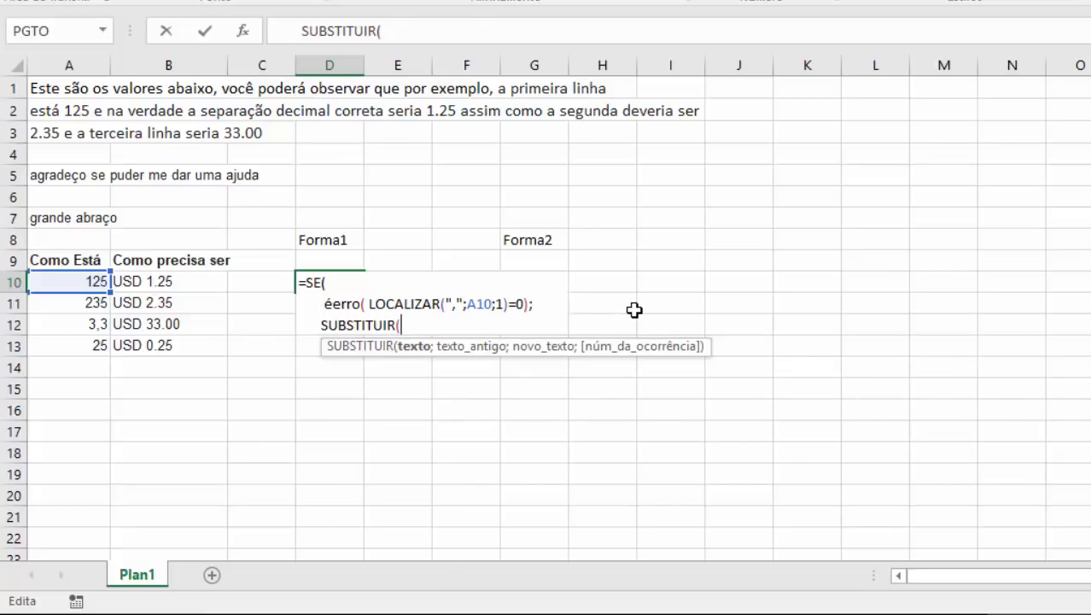
{"action": "type", "text": "TEXTO"}
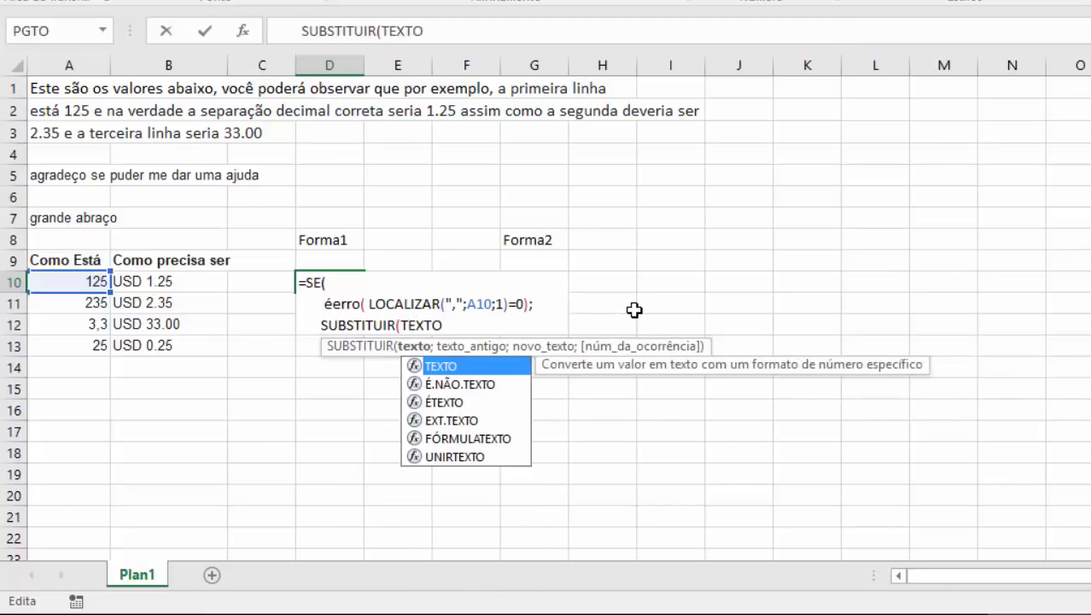
{"action": "type", "text": "("}
{"action": "key", "text": "BackSpace"}
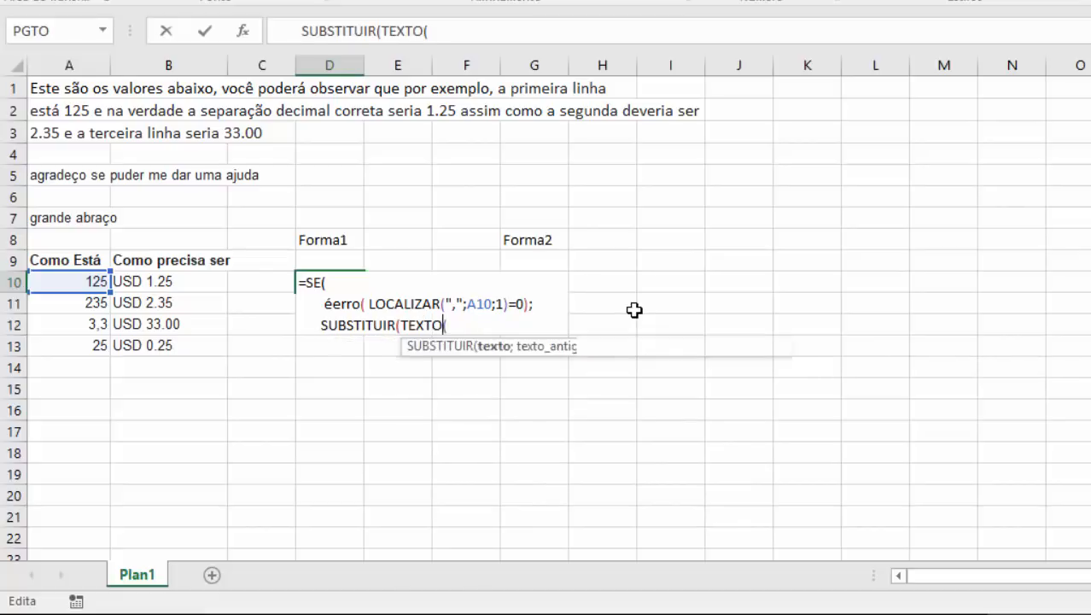
{"action": "type", "text": "("}
{"action": "key", "text": "Left"}
{"action": "key", "text": "Left"}
{"action": "key", "text": "Left"}
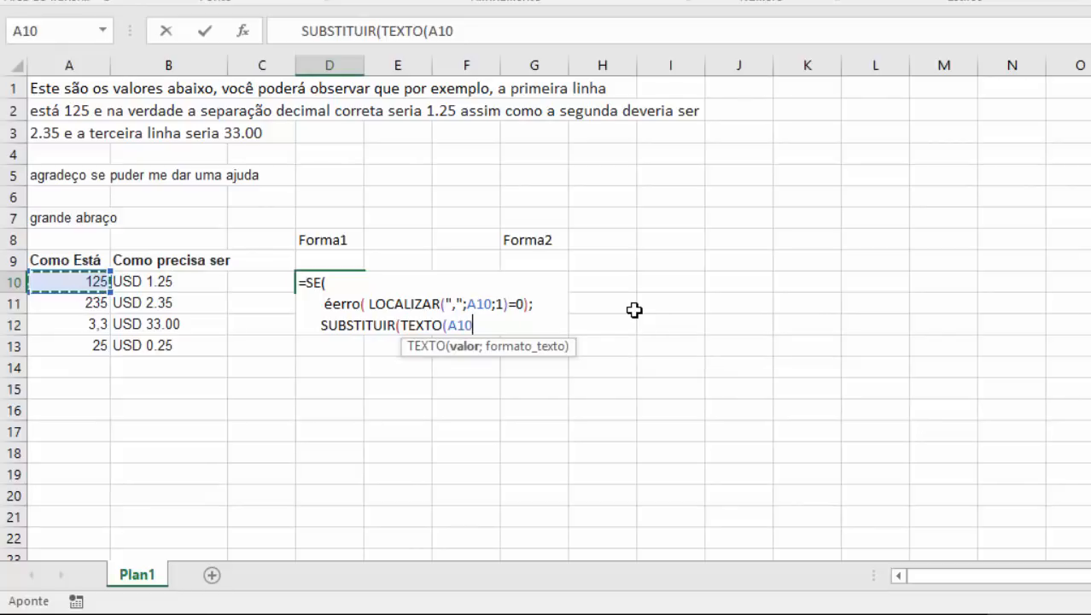
{"action": "type", "text": "/100"}
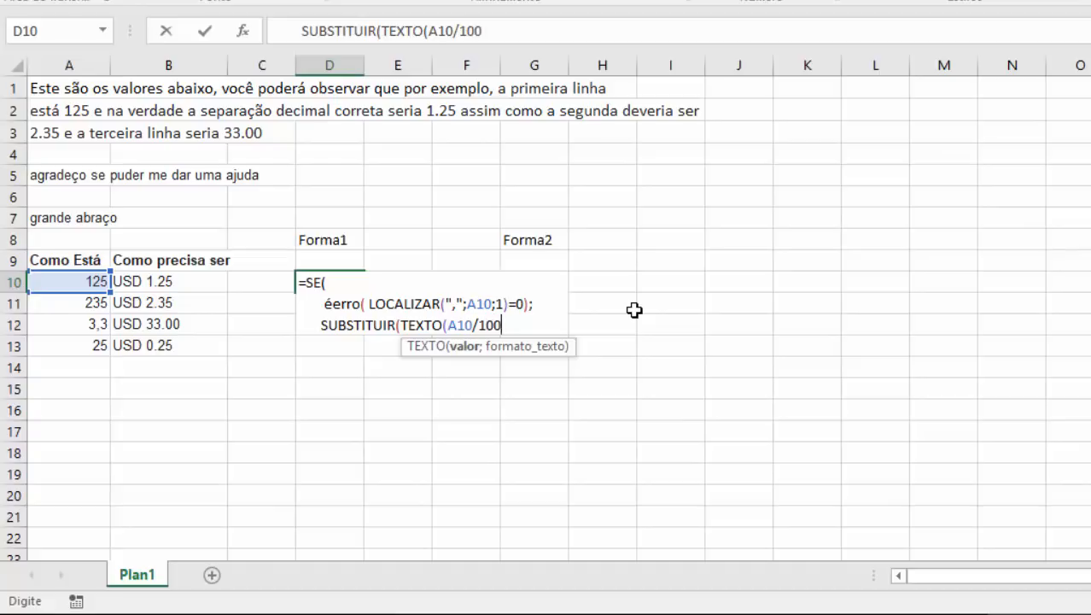
- Complete the TEXTO function with the format "$ #.##0,00", close its parenthesis, and try to commit the D10 formula
{"action": "type", "text": "/\""}
{"action": "key", "text": "BackSpace"}
{"action": "key", "text": "BackSpace"}
{"action": "type", "text": "/"}
{"action": "key", "text": "BackSpace"}
{"action": "type", "text": ";\"$"}
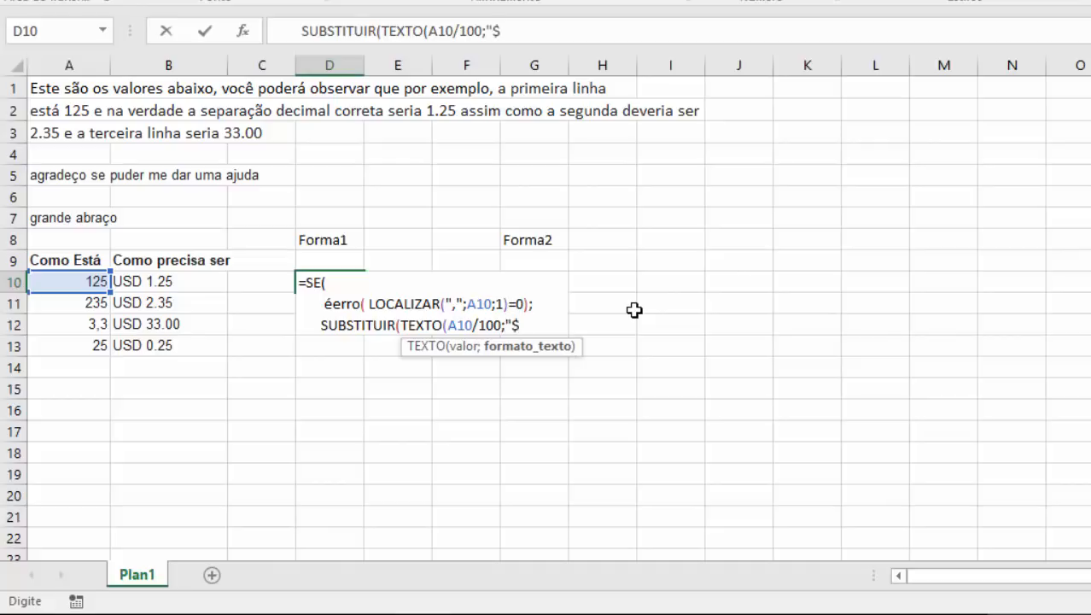
{"action": "type", "text": " #.##0,00\""}
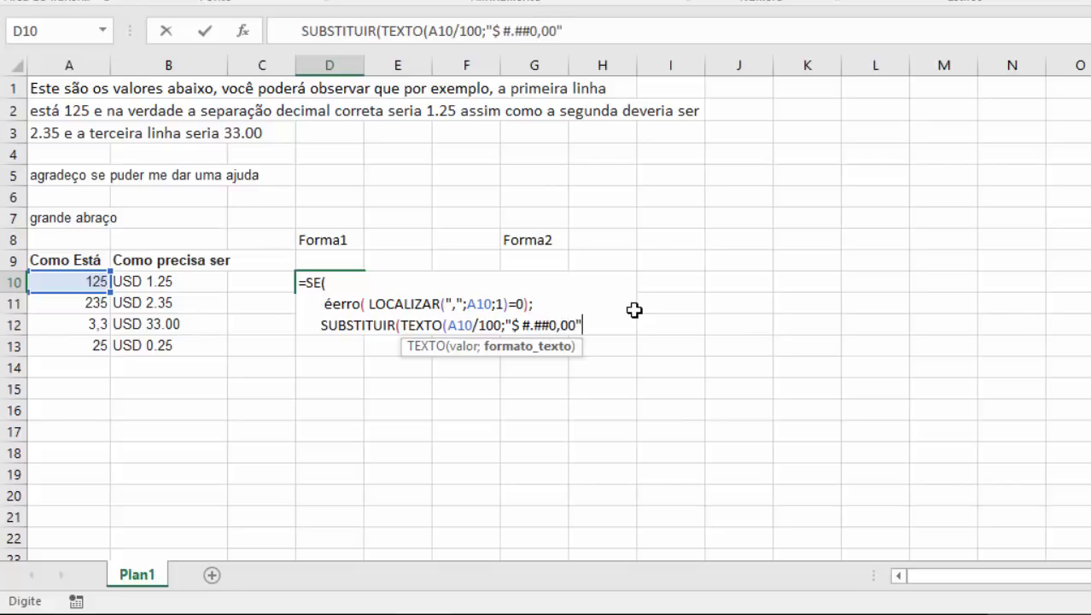
{"action": "type", "text": ")"}
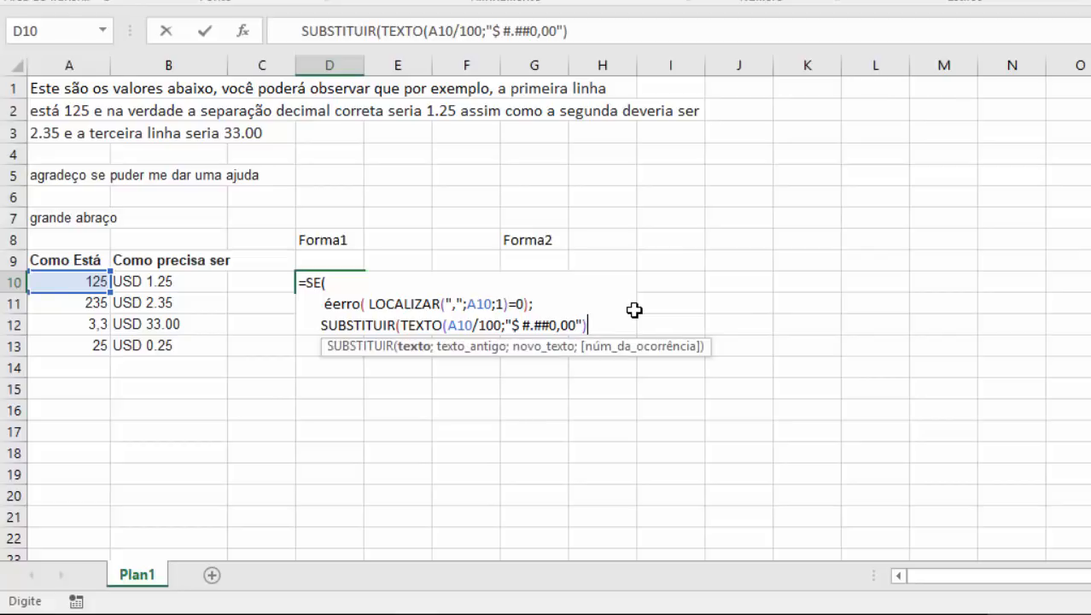
{"action": "key", "text": "Return"}
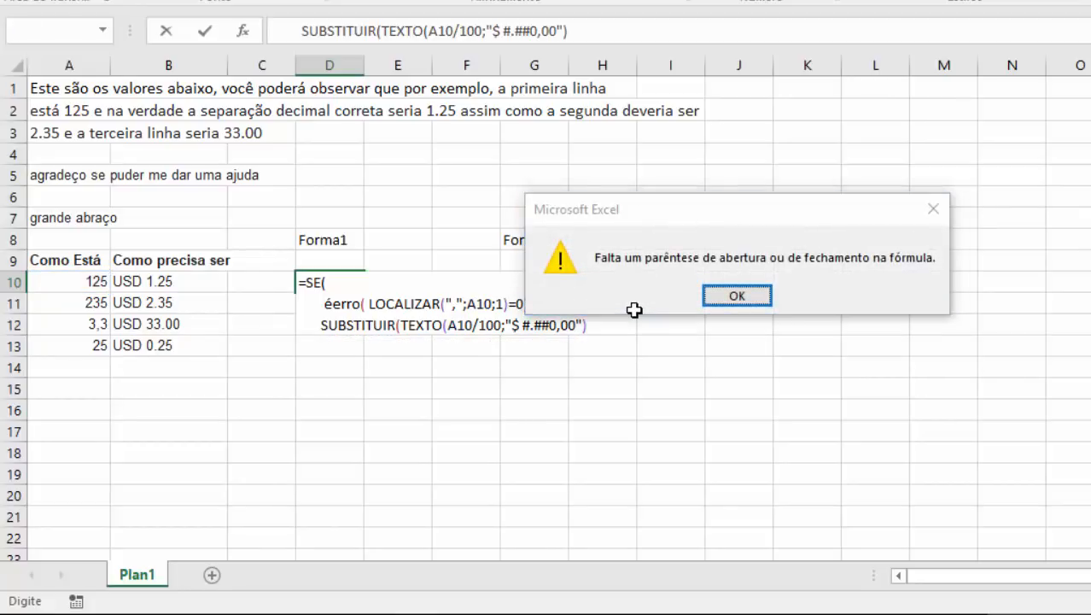
{"action": "key", "text": "Return"}
- Examine the parts of TEXTO(A10/100;"$ #.##0,00") in the D10 formula, from the division by 100 to the number format
{"action": "key", "text": "Right"}
{"action": "key", "text": "Left"}
{"action": "key", "text": "Left"}
{"action": "key", "text": "Left"}
{"action": "key", "text": "Left"}
{"action": "key", "text": "Left"}
{"action": "key", "text": "Left"}
{"action": "key", "text": "Left"}
{"action": "key", "text": "Left"}
{"action": "key", "text": "Left"}
{"action": "key", "text": "Left"}
{"action": "key", "text": "Left"}
{"action": "key", "text": "Left"}
{"action": "key", "text": "Left"}
{"action": "key", "text": "Left"}
{"action": "key", "text": "Left"}
{"action": "key", "text": "Left"}
{"action": "key", "text": "Left"}
{"action": "key", "text": "Left"}
{"action": "key", "text": "Left"}
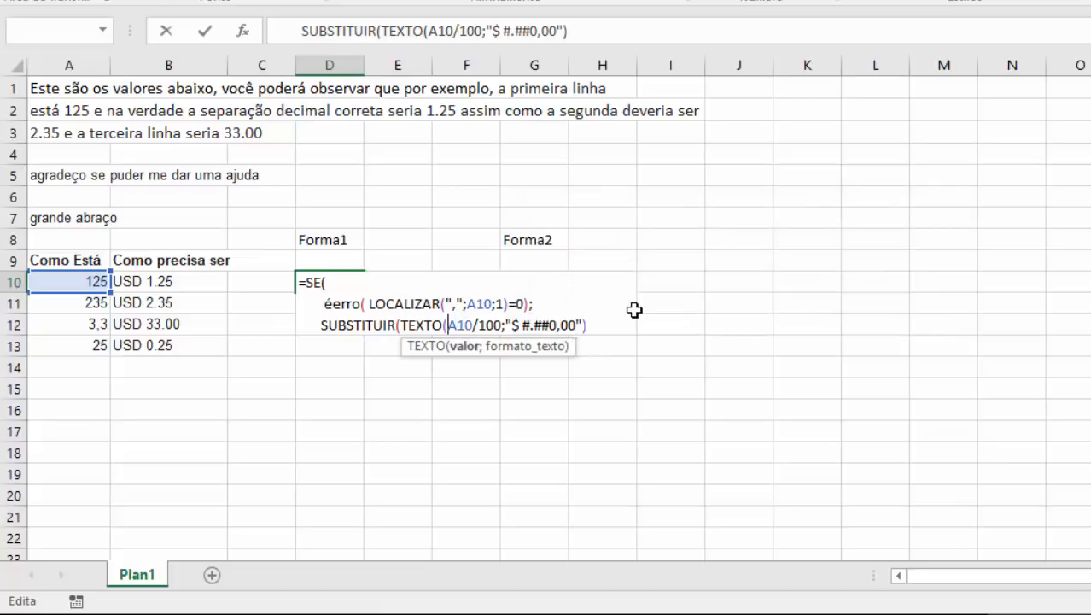
{"action": "key", "text": "shift+Right"}
{"action": "key", "text": "shift+Right"}
{"action": "key", "text": "shift+Right"}
{"action": "key", "text": "Right"}
{"action": "key", "text": "Right"}
{"action": "key", "text": "Right"}
{"action": "key", "text": "Right"}
{"action": "key", "text": "Right"}
{"action": "key", "text": "shift+Left"}
{"action": "key", "text": "shift+Left"}
{"action": "key", "text": "shift+Left"}
{"action": "key", "text": "shift+Left"}
{"action": "key", "text": "shift+Left"}
{"action": "key", "text": "shift+Left"}
{"action": "key", "text": "shift+Left"}
{"action": "key", "text": "shift+Left"}
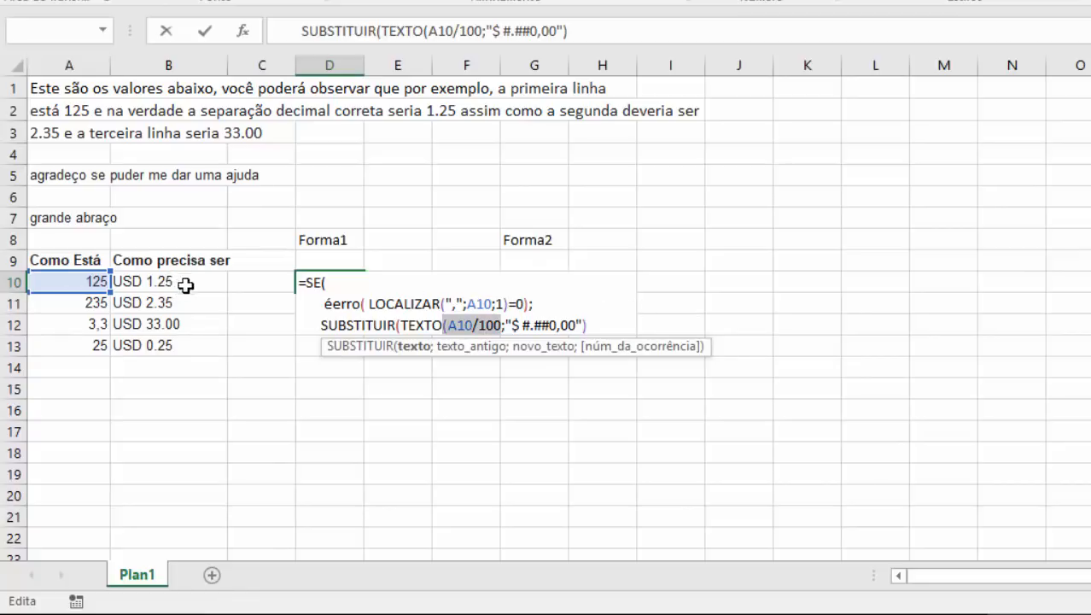
{"action": "left_click", "coordinate": [565, 323]}
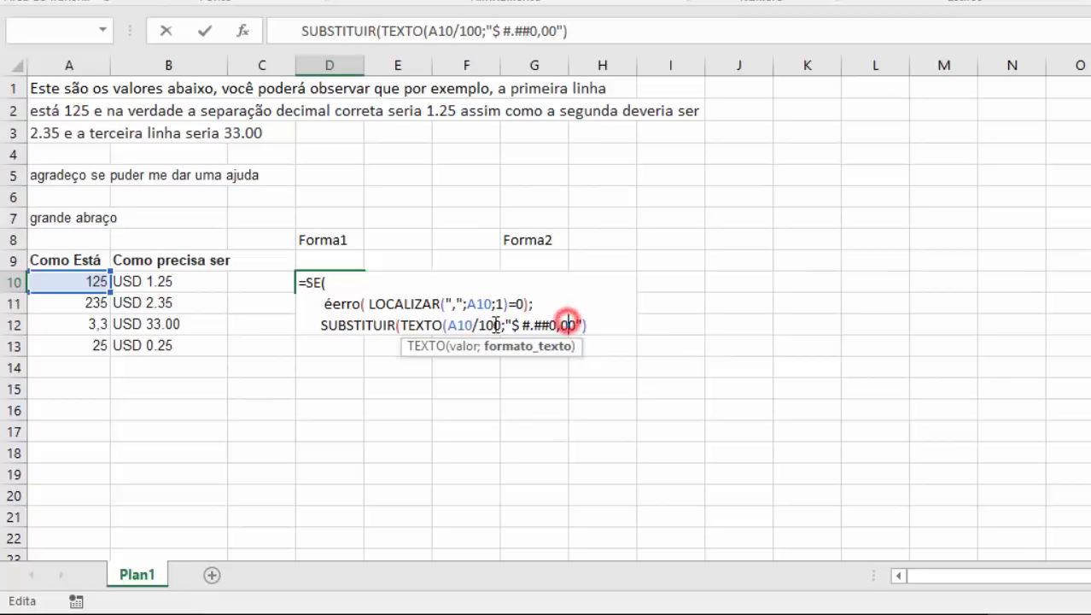
{"action": "left_click", "coordinate": [396, 322]}
{"action": "left_click_drag", "start_coordinate": [399, 320], "coordinate": [443, 322]}
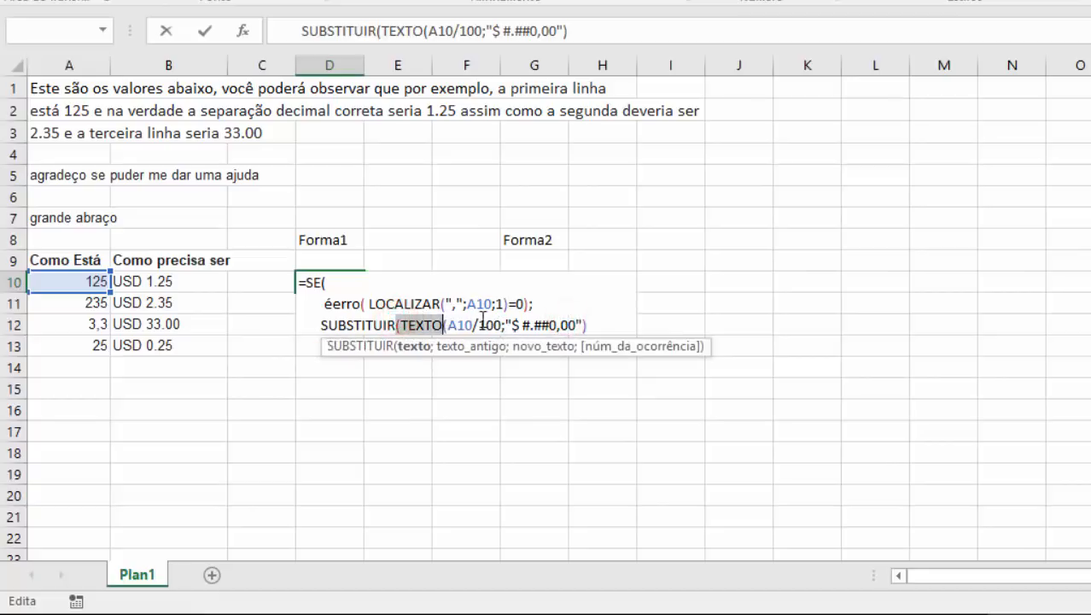
{"action": "left_click", "coordinate": [502, 320]}
{"action": "left_click", "coordinate": [558, 321]}
- Finish SUBSTITUIR by replacing "," with ".", close it, and add a semicolon and a new line for the false outcome
{"action": "left_click", "coordinate": [594, 331]}
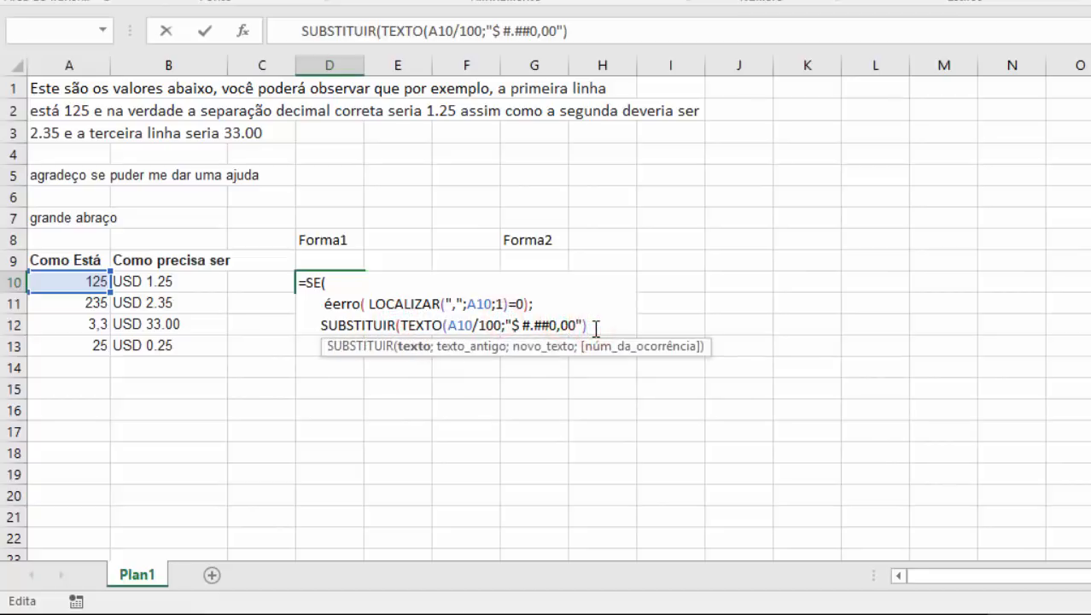
{"action": "type", "text": ";\",\""}
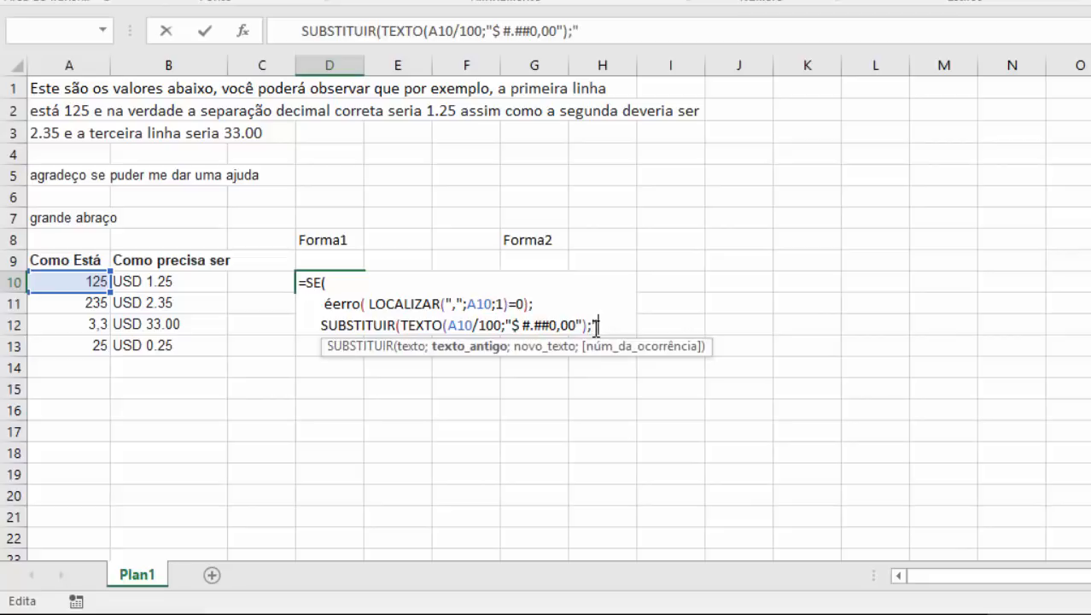
{"action": "type", "text": ";\".\")"}
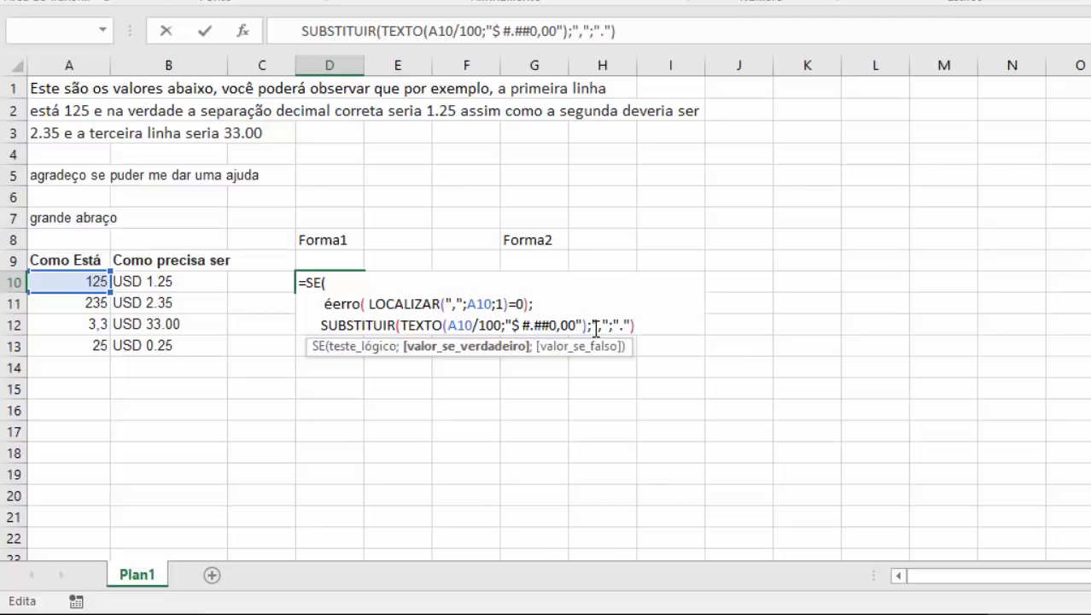
{"action": "type", "text": ";"}
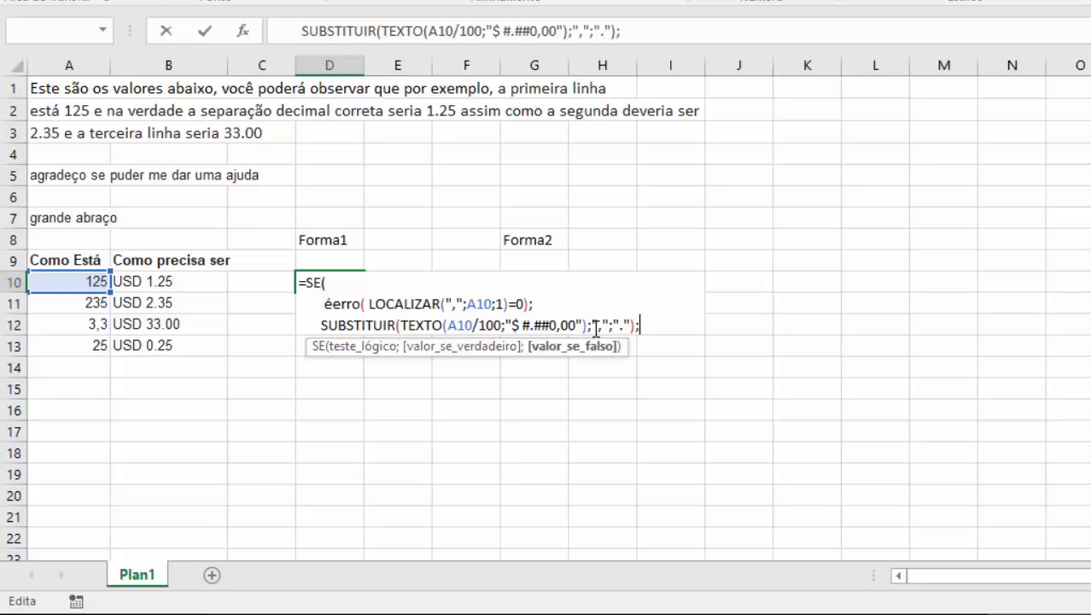
{"action": "key", "text": "alt+Return"}
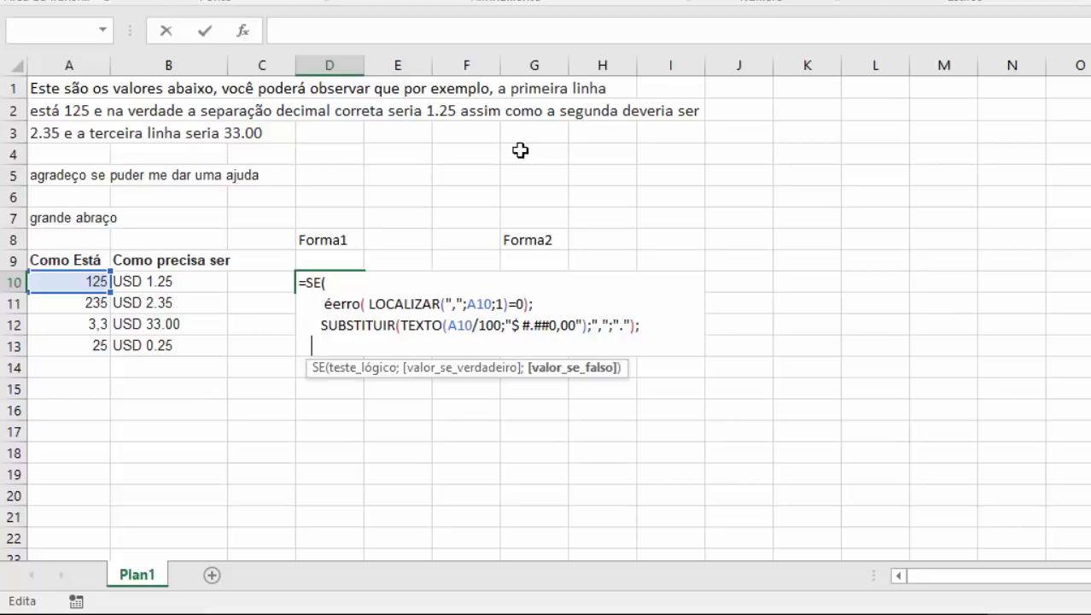
- Begin the false outcome of SE in D10 with SUBSTITUIR(TEXTO(A10*10
{"action": "type", "text": "sub"}
{"action": "key", "text": "BackSpace"}
{"action": "key", "text": "BackSpace"}
{"action": "key", "text": "BackSpace"}
{"action": "type", "text": "subs"}
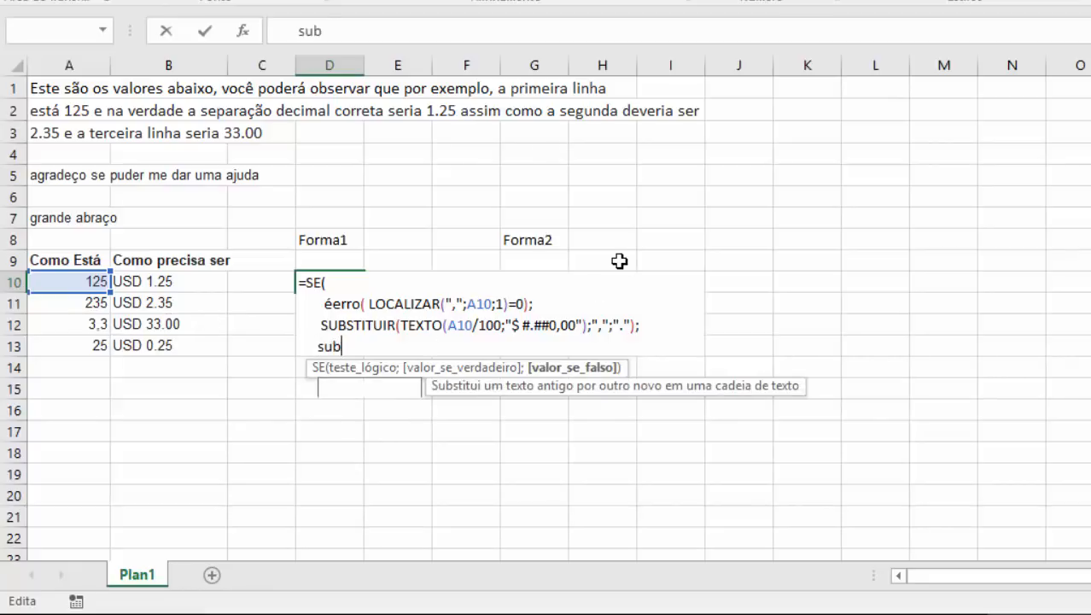
{"action": "key", "text": "BackSpace"}
{"action": "key", "text": "BackSpace"}
{"action": "key", "text": "BackSpace"}
{"action": "key", "text": "BackSpace"}
{"action": "type", "text": "SUBSTI"}
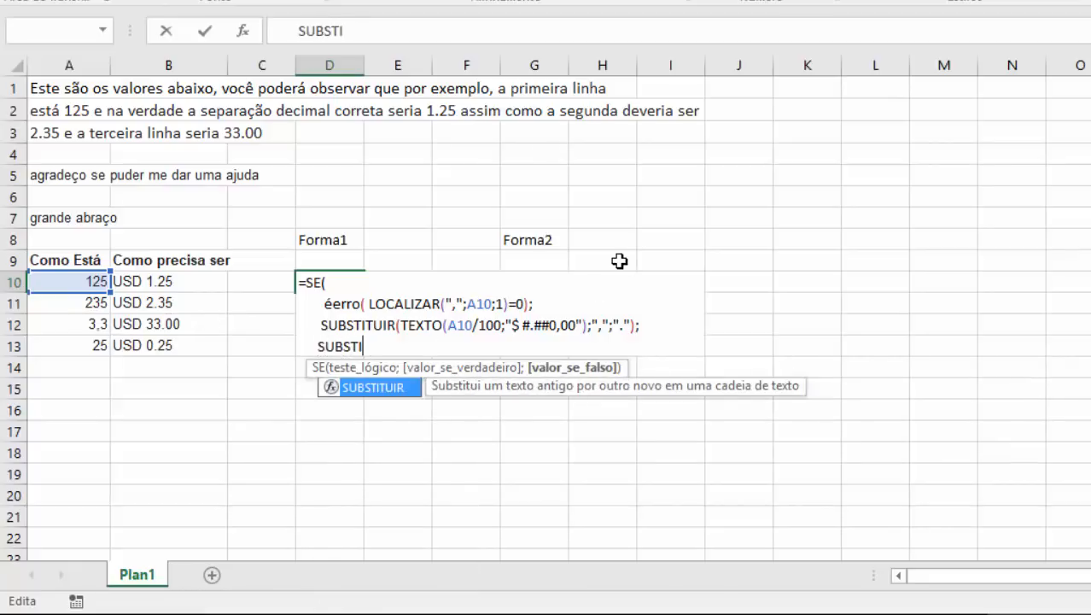
{"action": "type", "text": "TUIR(TEX"}
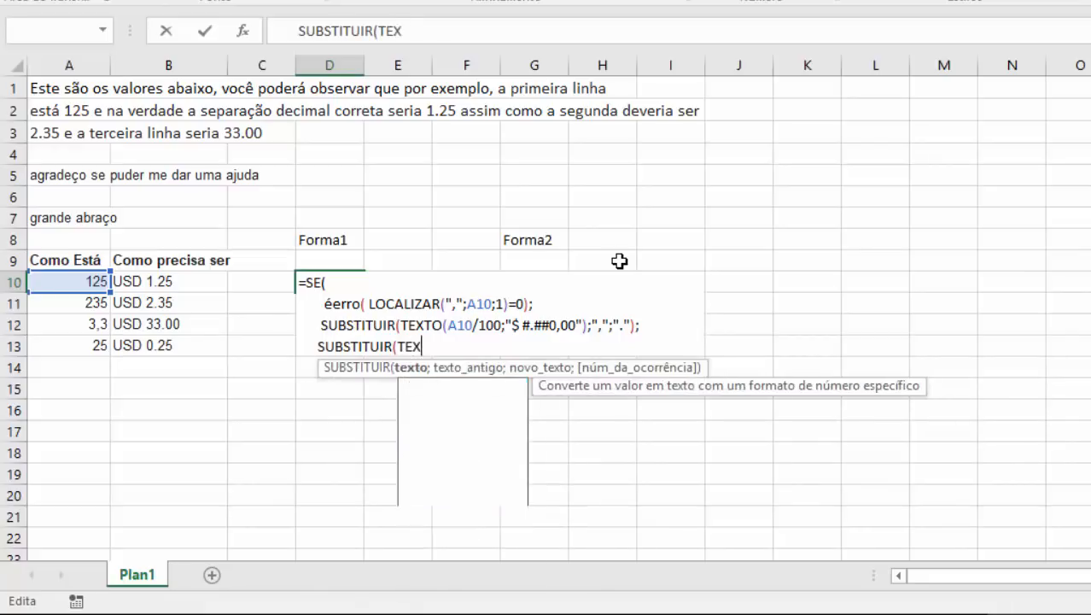
{"action": "type", "text": "TO(A10"}
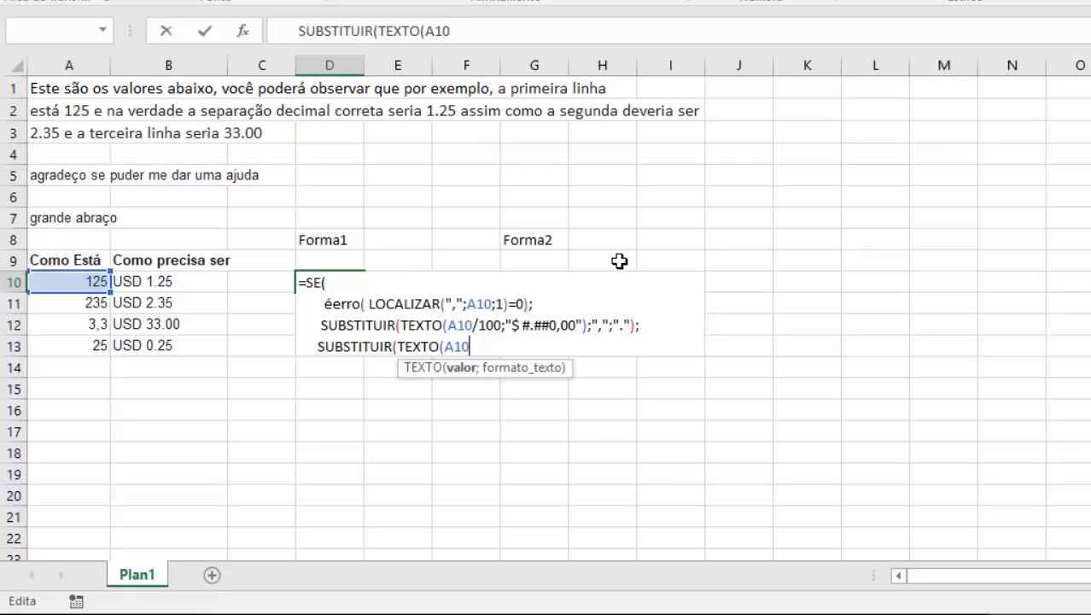
{"action": "type", "text": "*100"}
{"action": "key", "text": "BackSpace"}
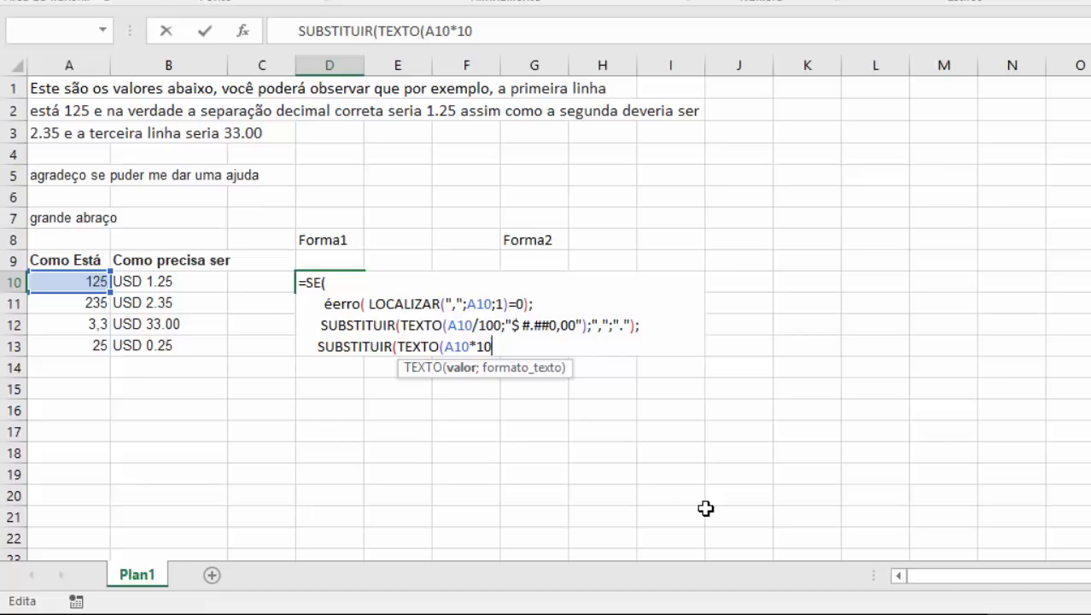
- Give the false outcome's TEXTO function the format "$ #.##0,00" and close its parenthesis
{"action": "type", "text": ";\""}
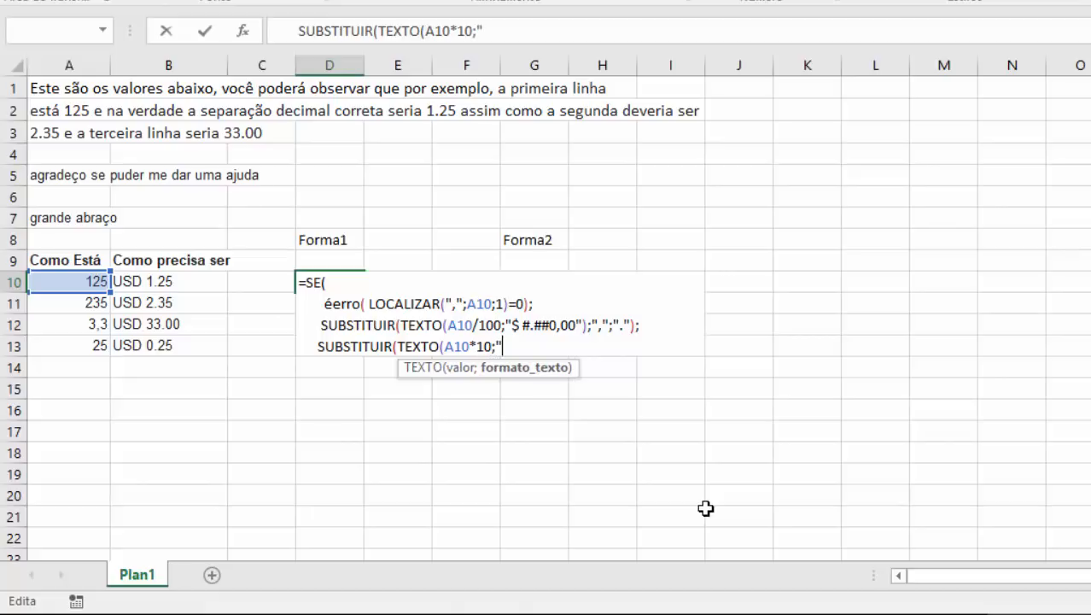
{"action": "type", "text": "$ #.##0"}
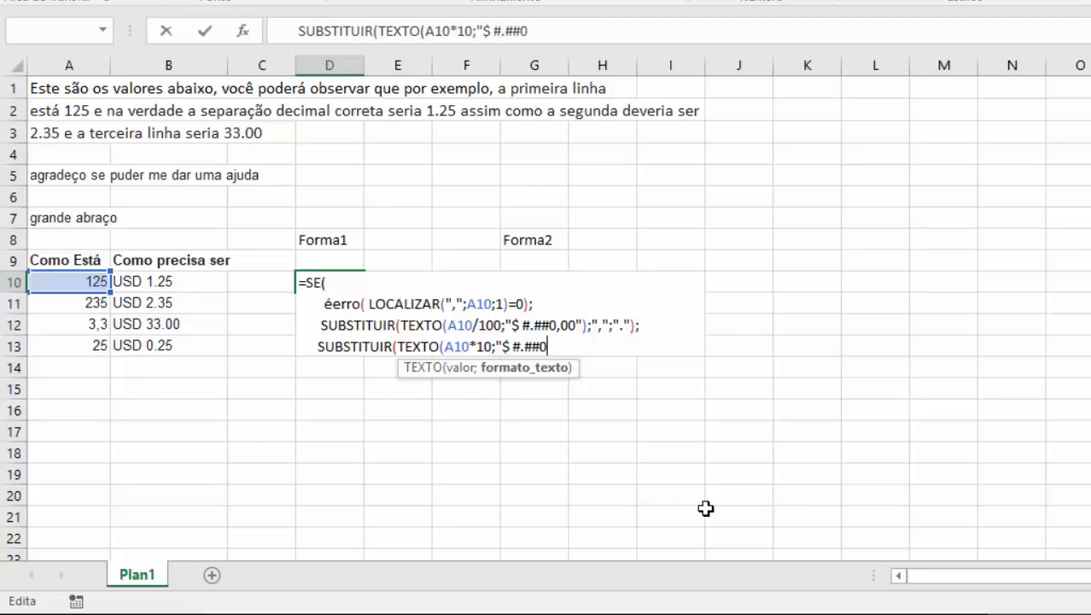
{"action": "type", "text": ",00\")"}
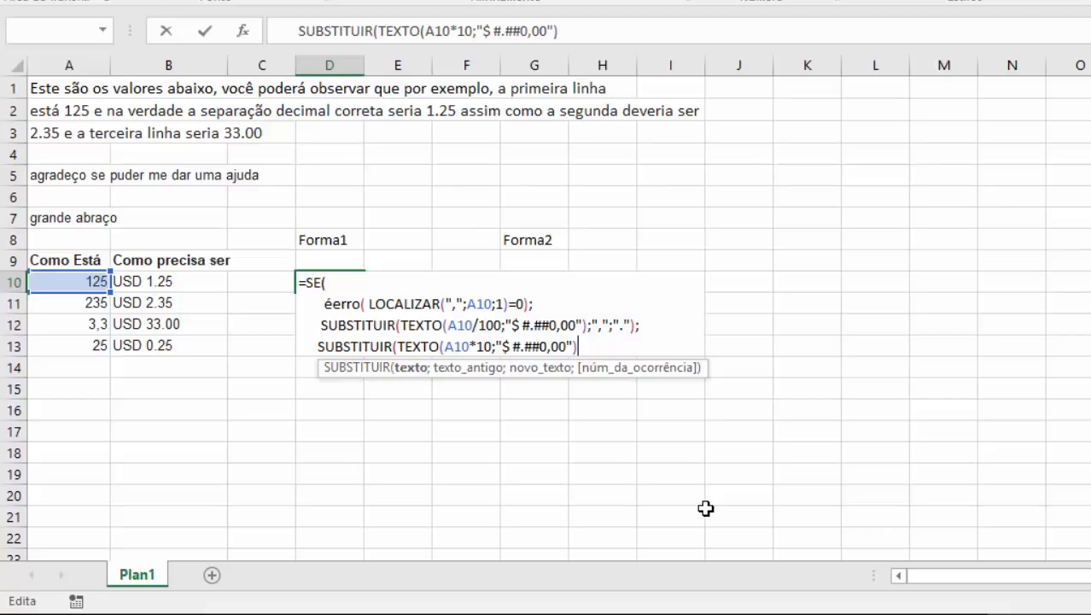
- Finish the false outcome's SUBSTITUIR by replacing "," with ".", close both SUBSTITUIR and SE, and commit the D10 formula
{"action": "type", "text": ";"}
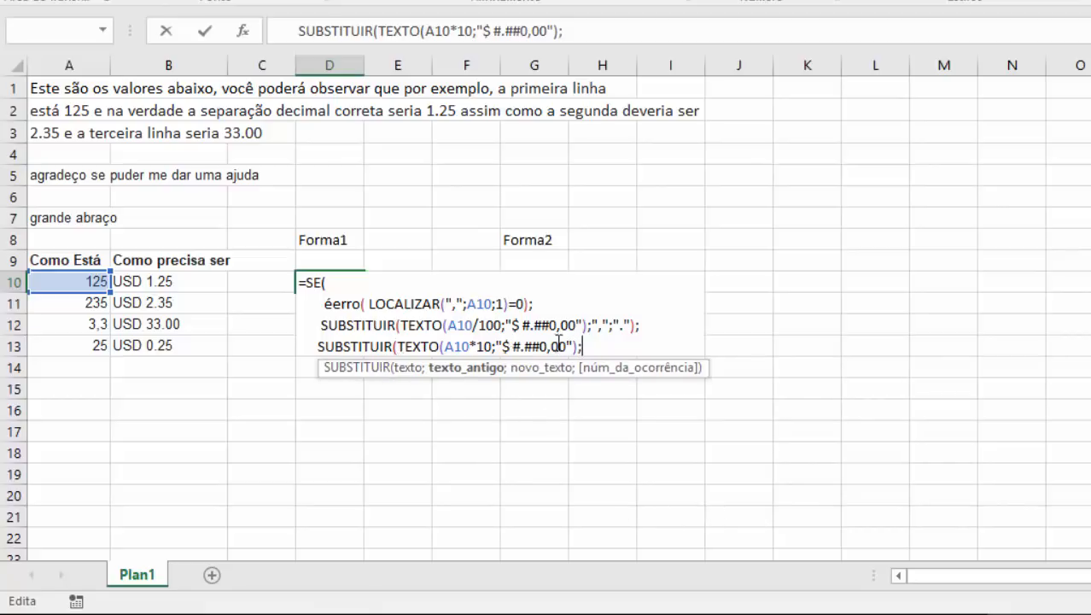
{"action": "type", "text": "\",\";\".\"("}
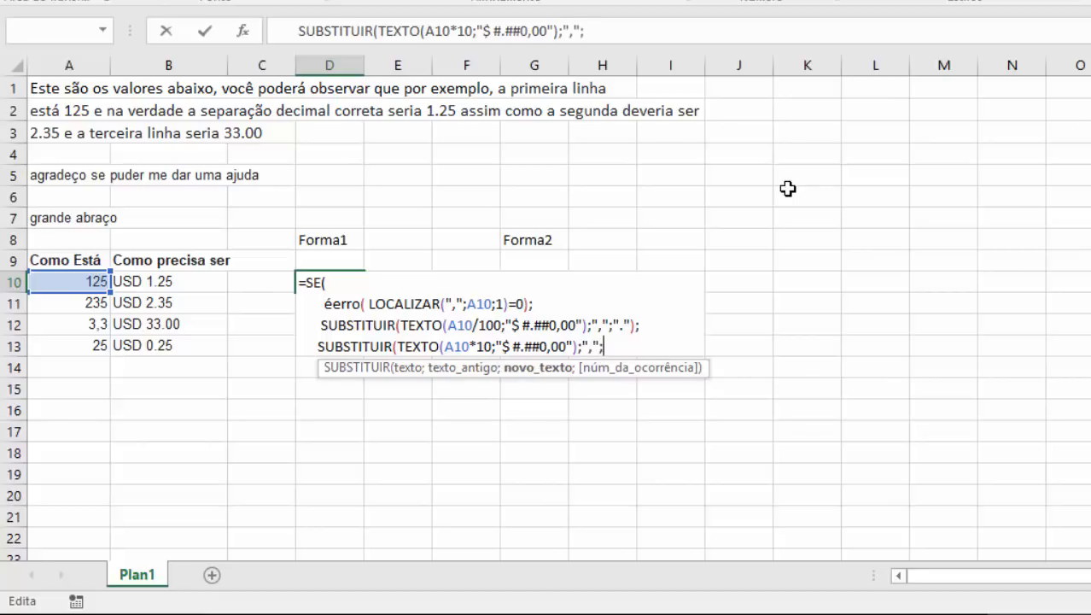
{"action": "key", "text": "BackSpace"}
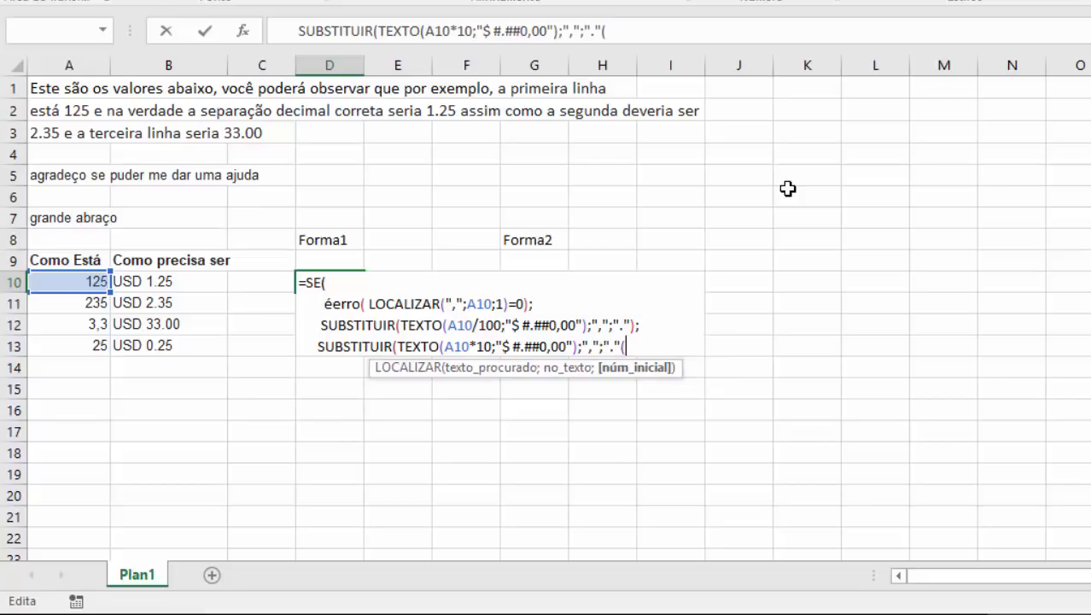
{"action": "type", "text": "\")"}
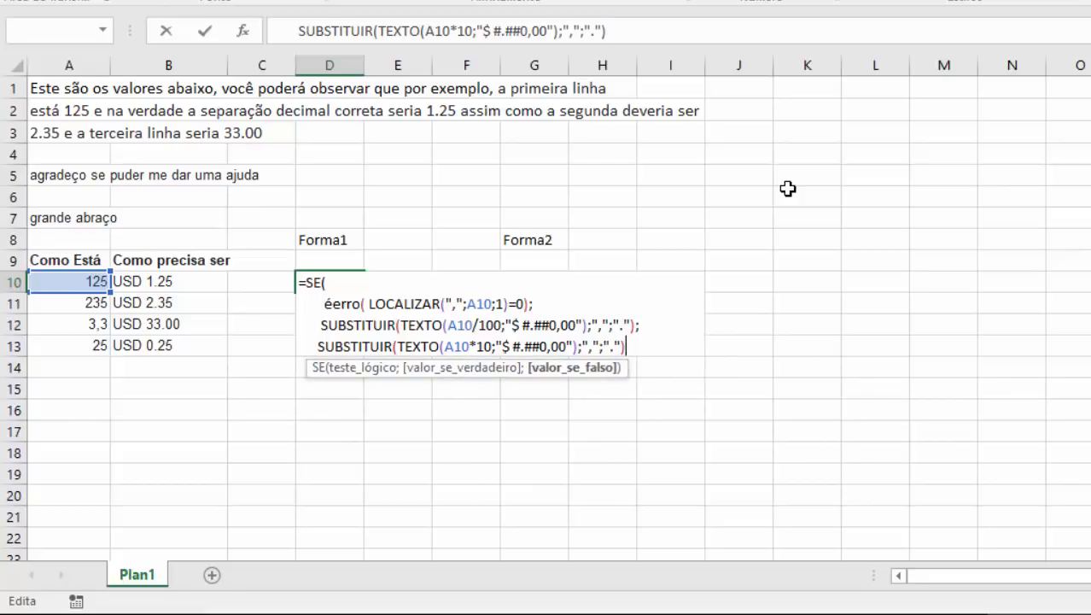
{"action": "type", "text": ")"}
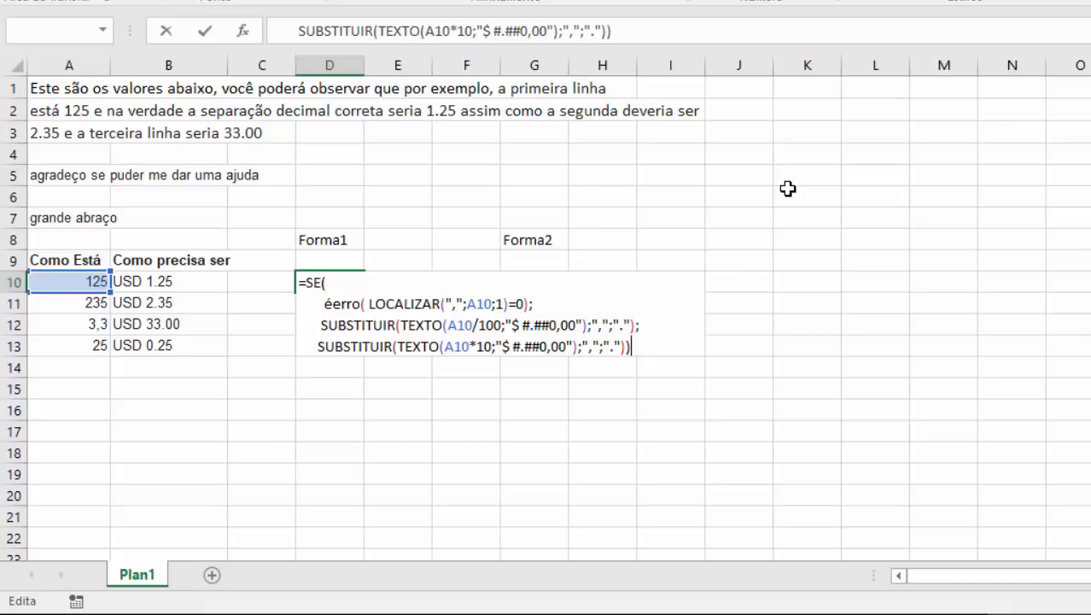
{"action": "key", "text": "Return"}
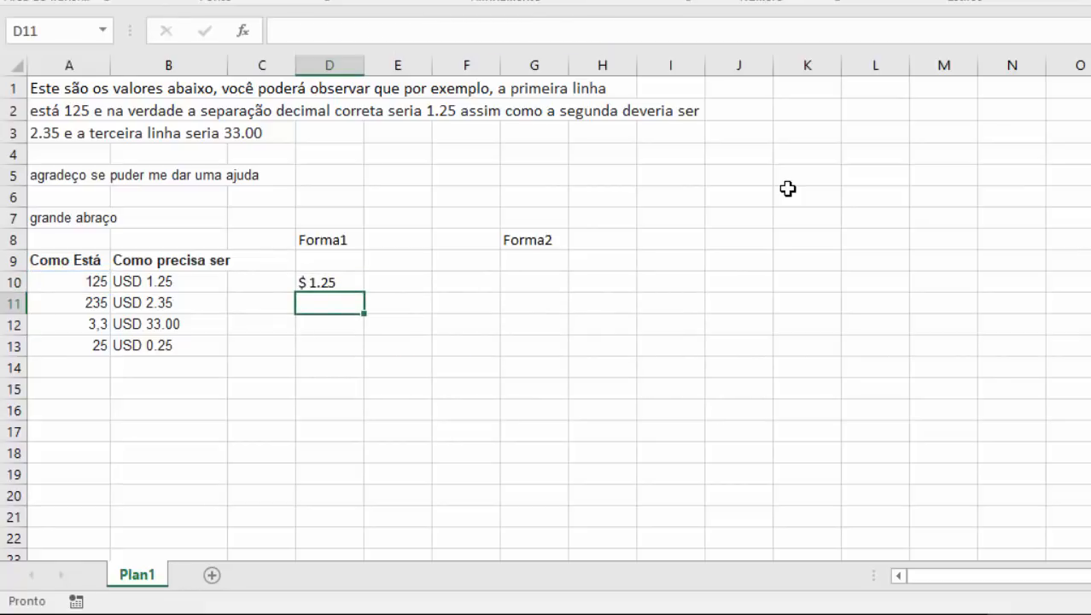
- Reopen the D10 formula and replace the $ prefix with USD in the true outcome's TEXTO format
{"action": "key", "text": "Up"}
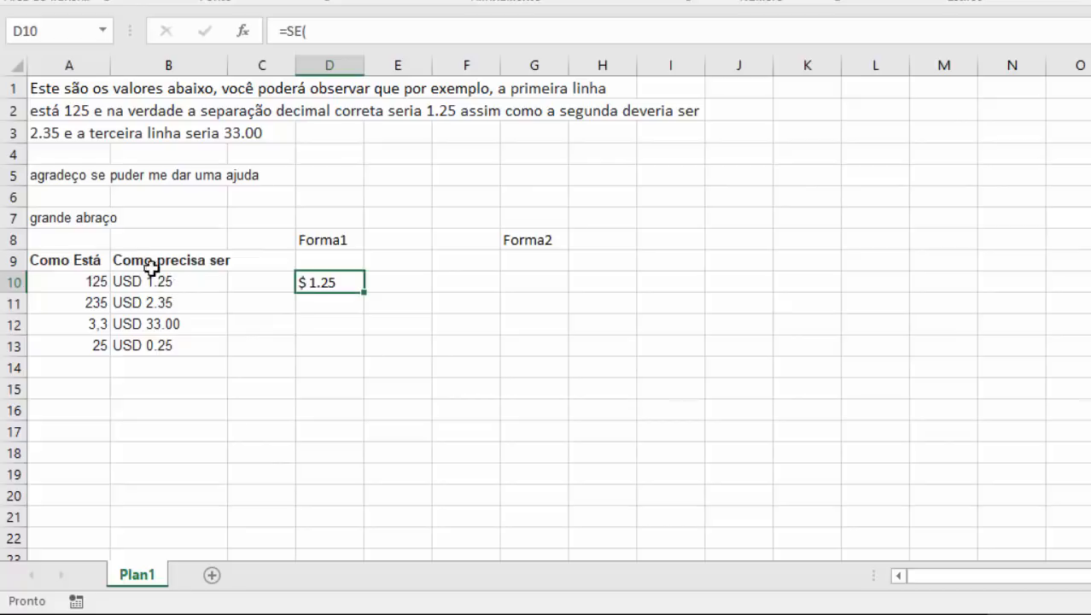
{"action": "double_click", "coordinate": [311, 283]}
{"action": "key", "text": "Left"}
{"action": "key", "text": "Left"}
{"action": "key", "text": "Left"}
{"action": "key", "text": "Left"}
{"action": "key", "text": "Left"}
{"action": "key", "text": "Left"}
{"action": "key", "text": "Left"}
{"action": "key", "text": "Left"}
{"action": "key", "text": "Left"}
{"action": "key", "text": "Left"}
{"action": "key", "text": "Left"}
{"action": "key", "text": "Left"}
{"action": "key", "text": "Left"}
{"action": "key", "text": "Left"}
{"action": "key", "text": "Left"}
{"action": "key", "text": "Left"}
{"action": "key", "text": "Left"}
{"action": "key", "text": "Left"}
{"action": "key", "text": "Left"}
{"action": "key", "text": "Left"}
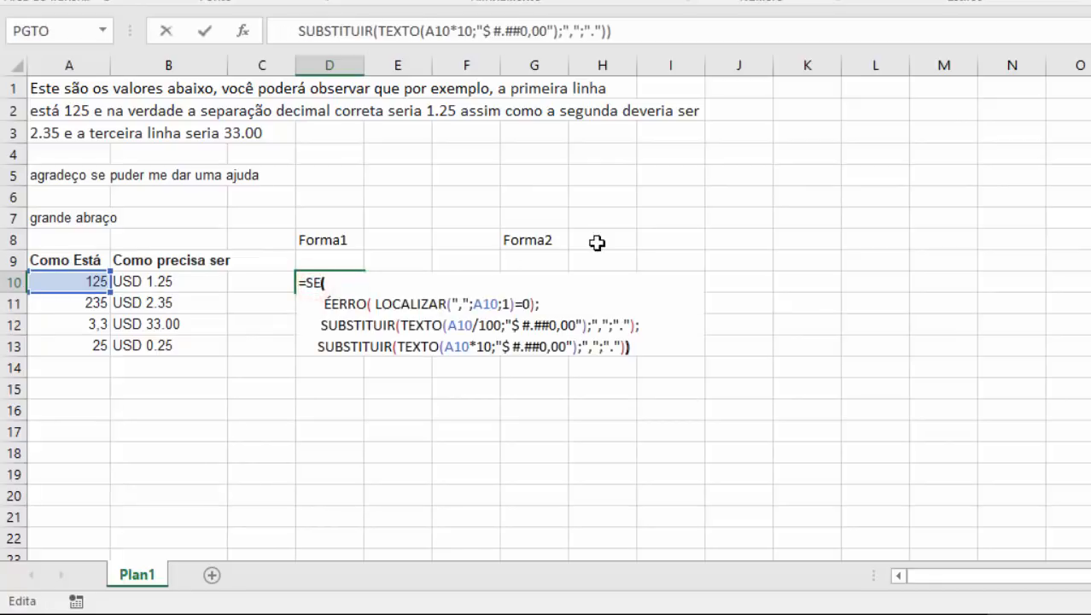
{"action": "key", "text": "Up"}
{"action": "key", "text": "Delete"}
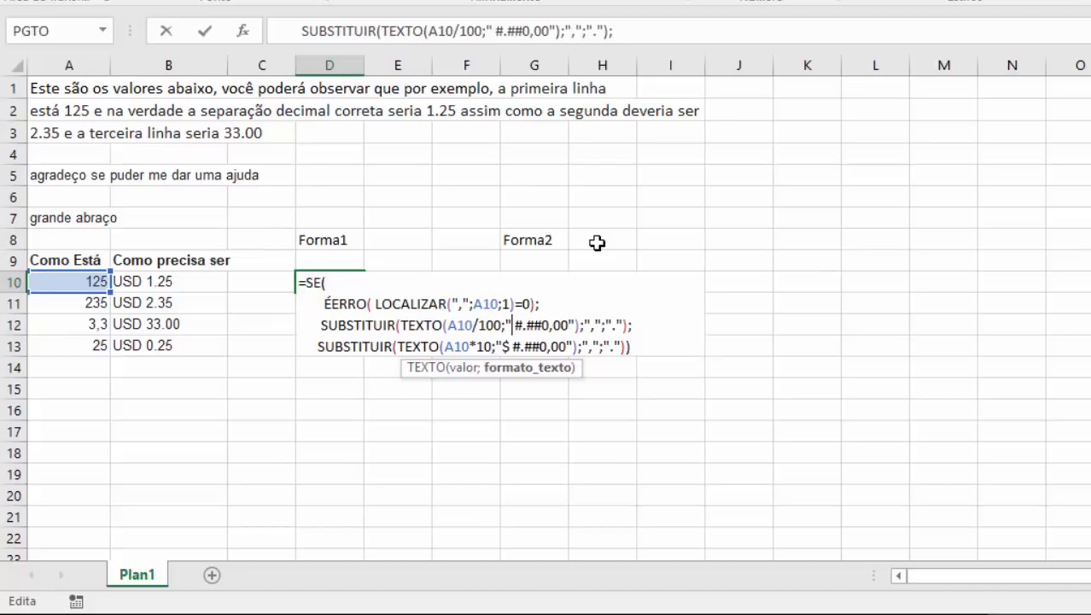
{"action": "type", "text": "US"}
{"action": "type", "text": "D"}
- Replace the $ prefix with USD in the false outcome's TEXTO format and commit the D10 formula
{"action": "key", "text": "Down"}
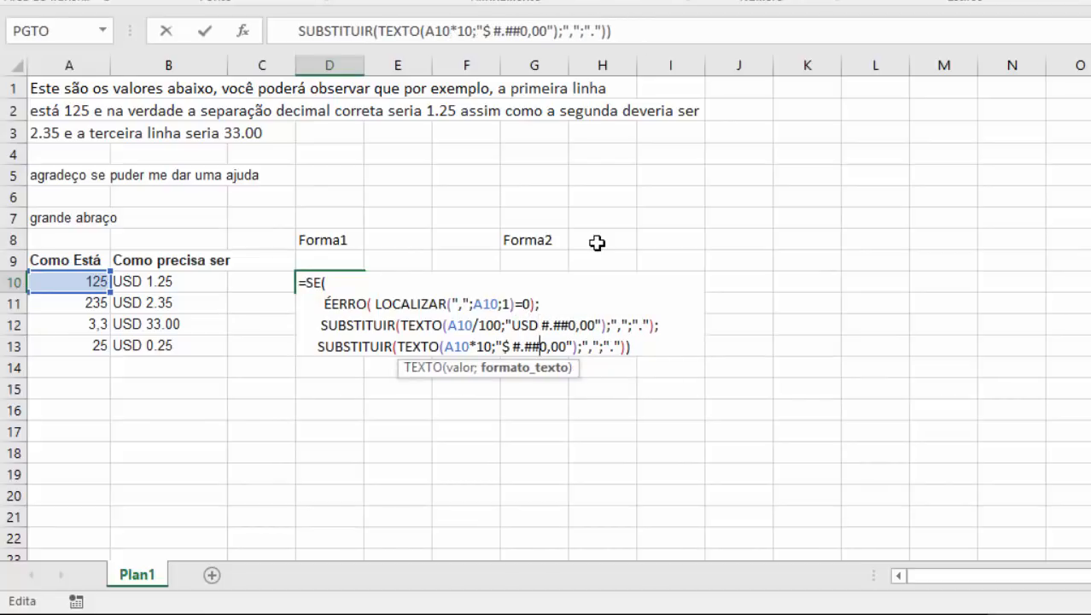
{"action": "key", "text": "Delete"}
{"action": "type", "text": "USD"}
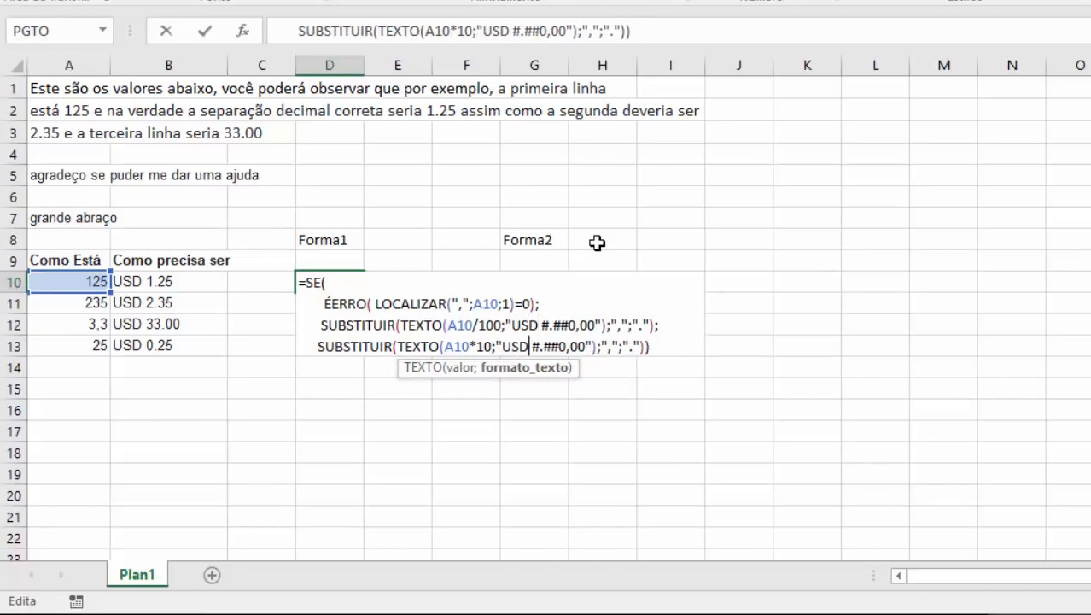
{"action": "key", "text": "Return"}
- Change the true outcome's TEXTO format in D10 to the concatenation "USD" & " #.##0,00" and commit the formula
{"action": "key", "text": "Up"}
{"action": "key", "text": "F2"}
{"action": "key", "text": "Left"}
{"action": "key", "text": "Left"}
{"action": "key", "text": "Left"}
{"action": "key", "text": "Left"}
{"action": "key", "text": "Left"}
{"action": "key", "text": "Left"}
{"action": "key", "text": "Left"}
{"action": "key", "text": "Left"}
{"action": "key", "text": "Left"}
{"action": "key", "text": "Left"}
{"action": "key", "text": "Left"}
{"action": "key", "text": "Left"}
{"action": "key", "text": "Left"}
{"action": "key", "text": "Left"}
{"action": "key", "text": "Left"}
{"action": "key", "text": "Left"}
{"action": "key", "text": "Left"}
{"action": "key", "text": "Left"}
{"action": "key", "text": "Left"}
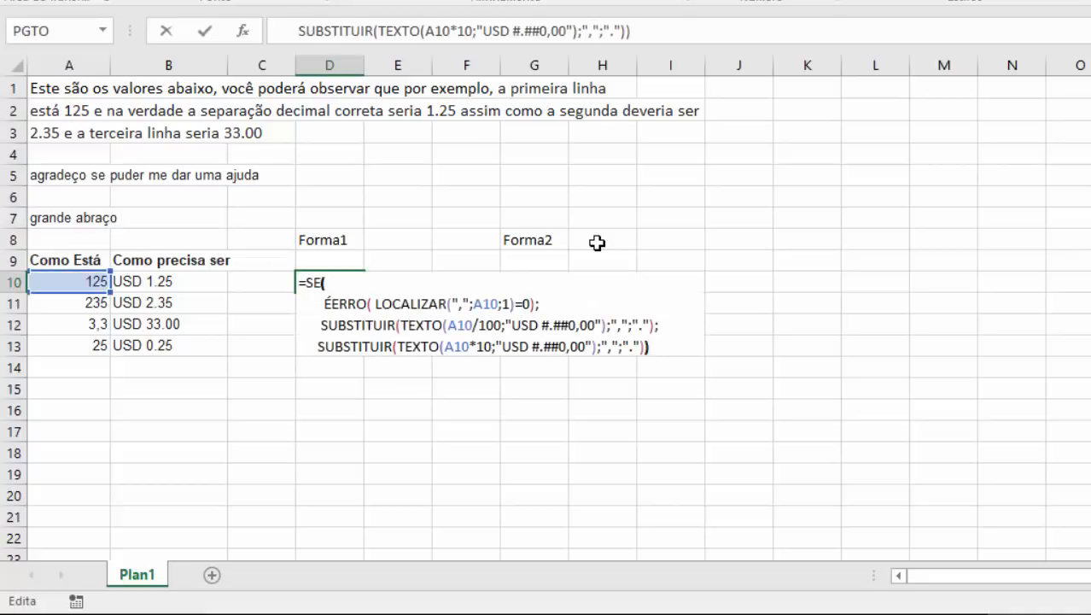
{"action": "key", "text": "Up"}
{"action": "type", "text": "\""}
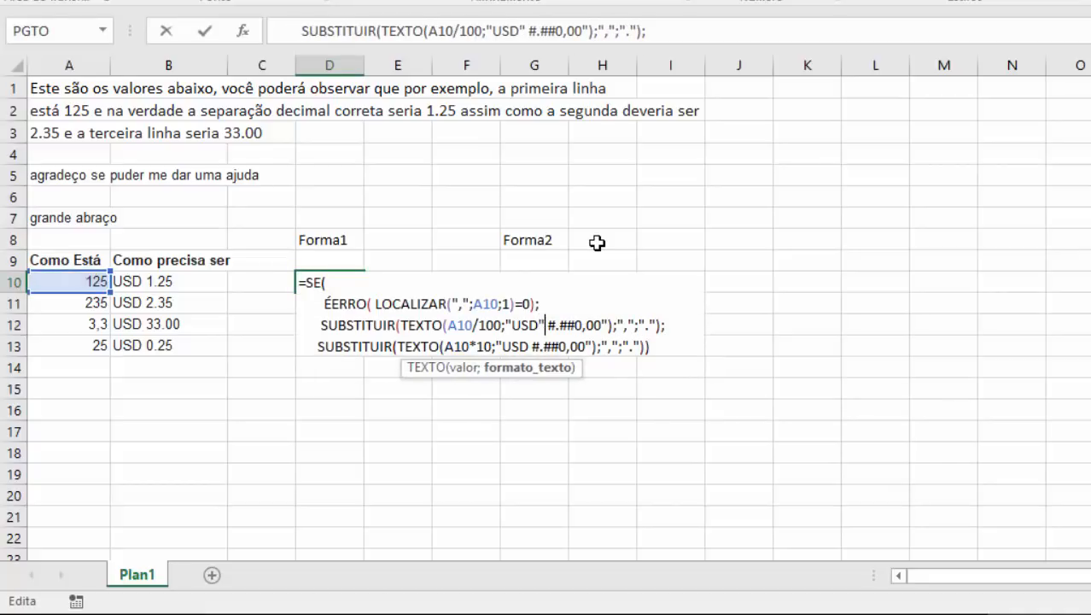
{"action": "type", "text": " &"}
{"action": "key", "text": "shift+space"}
{"action": "type", "text": "\""}
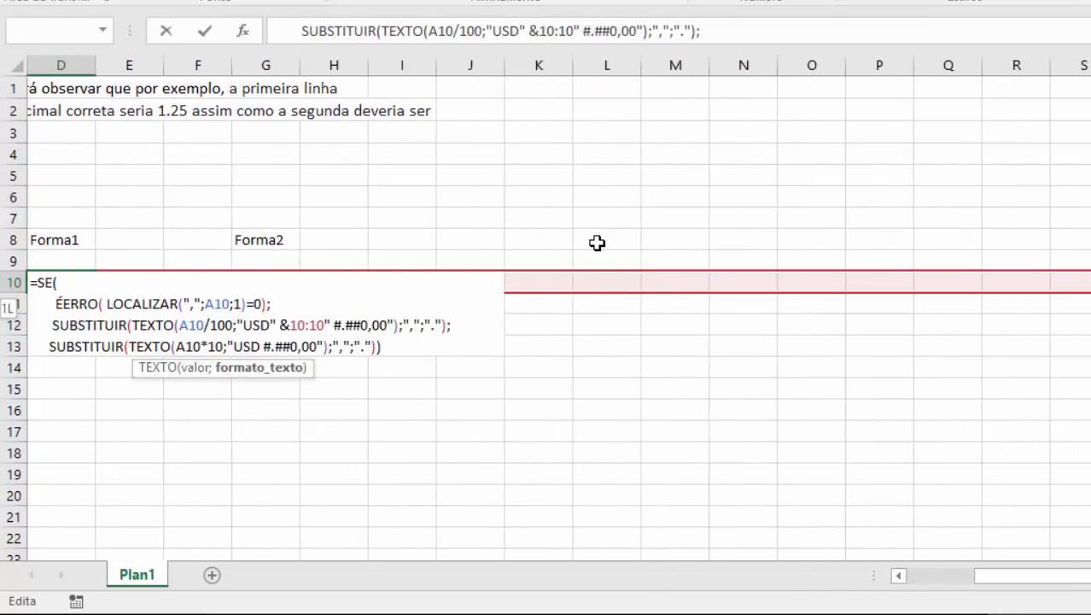
{"action": "key", "text": "BackSpace"}
{"action": "key", "text": "BackSpace"}
{"action": "key", "text": "BackSpace"}
{"action": "key", "text": "BackSpace"}
{"action": "key", "text": "BackSpace"}
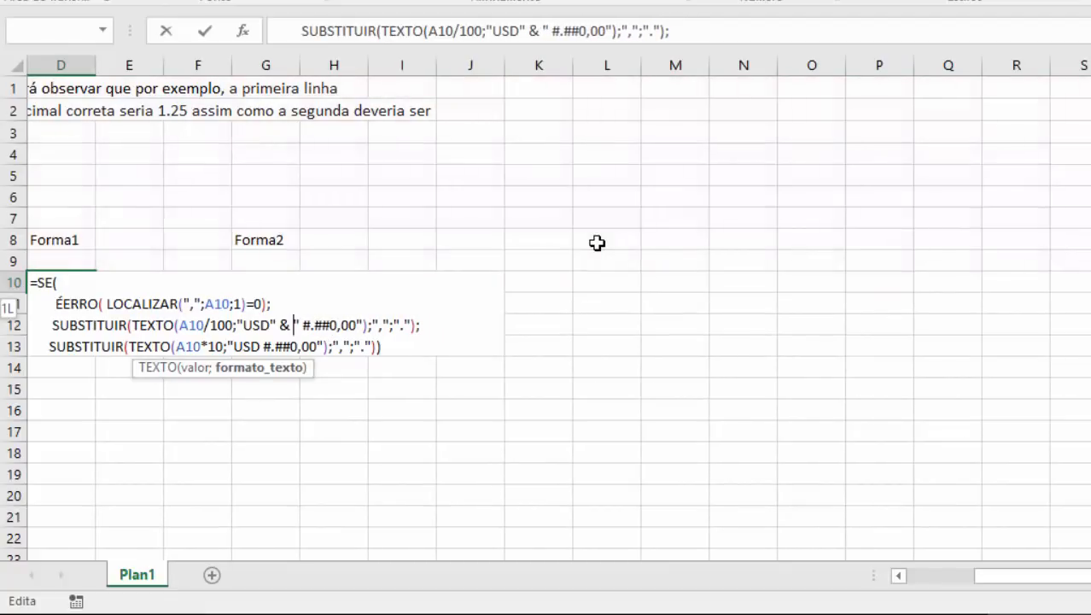
{"action": "key", "text": "Return"}
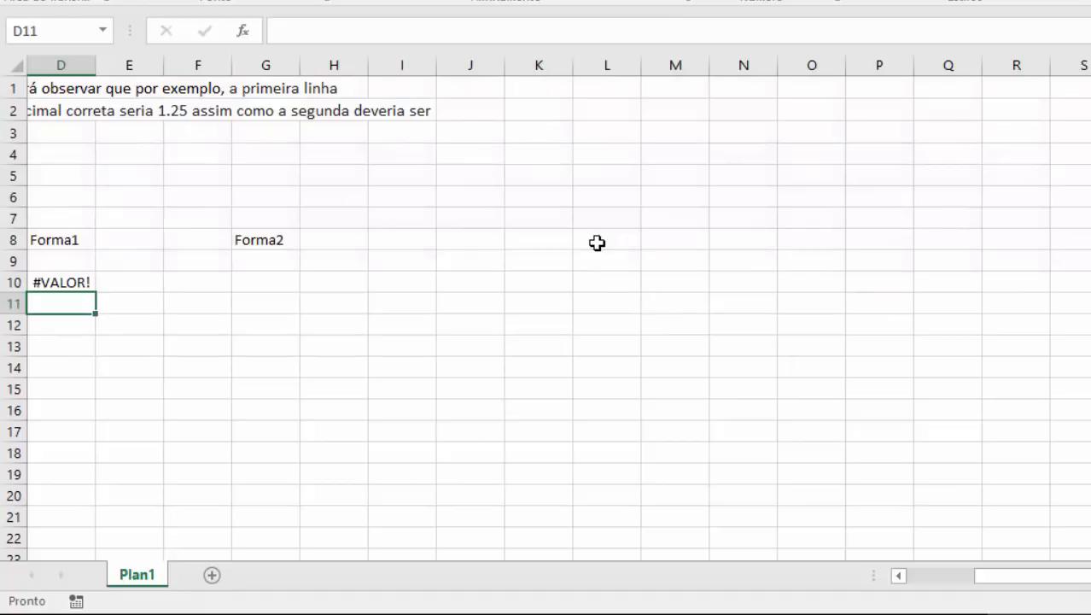
- Change the false outcome's TEXTO format in D10 to the concatenation "USD" & " #.##0,00" and commit the formula
{"action": "key", "text": "Up"}
{"action": "key", "text": "F2"}
{"action": "key", "text": "Left"}
{"action": "key", "text": "Left"}
{"action": "key", "text": "Left"}
{"action": "key", "text": "Left"}
{"action": "key", "text": "Left"}
{"action": "key", "text": "Left"}
{"action": "key", "text": "Left"}
{"action": "key", "text": "Left"}
{"action": "key", "text": "Left"}
{"action": "key", "text": "Left"}
{"action": "key", "text": "Left"}
{"action": "key", "text": "Left"}
{"action": "key", "text": "Left"}
{"action": "key", "text": "Left"}
{"action": "key", "text": "Left"}
{"action": "key", "text": "Left"}
{"action": "key", "text": "Left"}
{"action": "key", "text": "Left"}
{"action": "key", "text": "Left"}
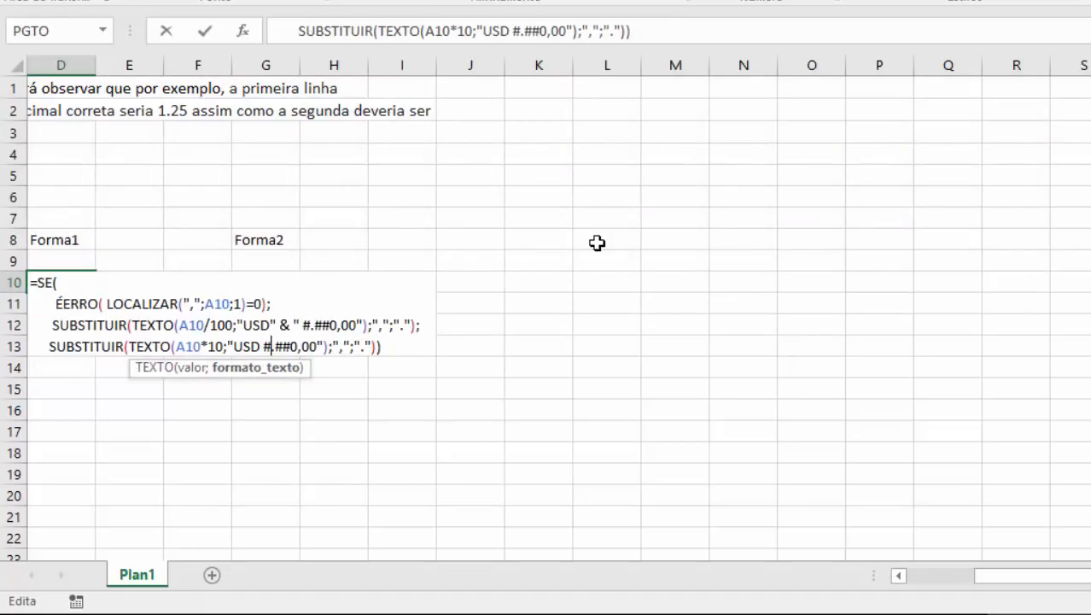
{"action": "type", "text": "\""}
{"action": "type", "text": " &10:1 #.##0"}
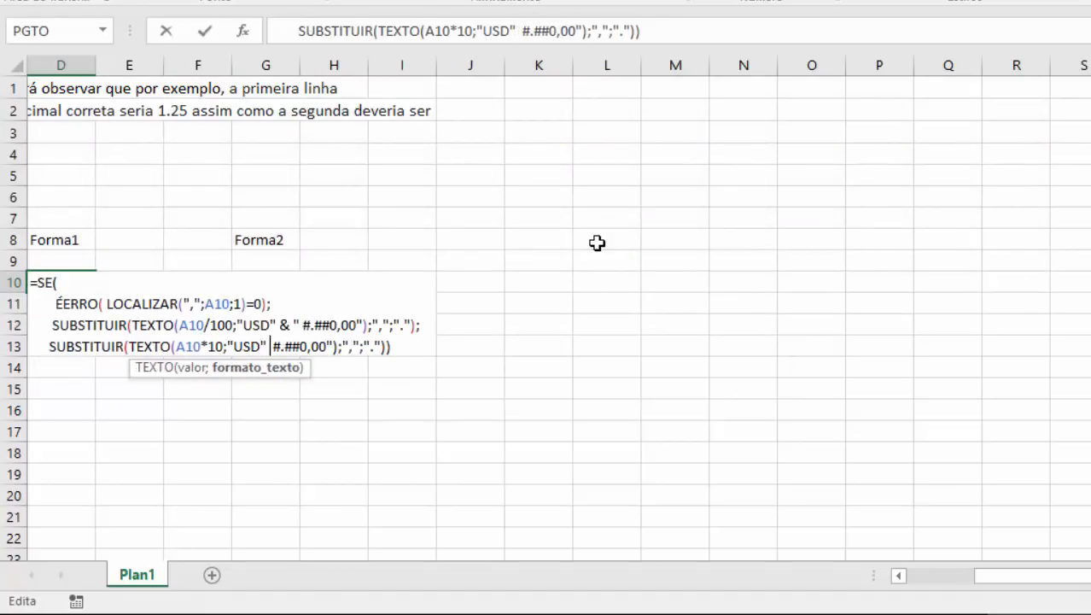
{"action": "key", "text": "BackSpace"}
{"action": "key", "text": "BackSpace"}
{"action": "key", "text": "BackSpace"}
{"action": "key", "text": "BackSpace"}
{"action": "key", "text": "BackSpace"}
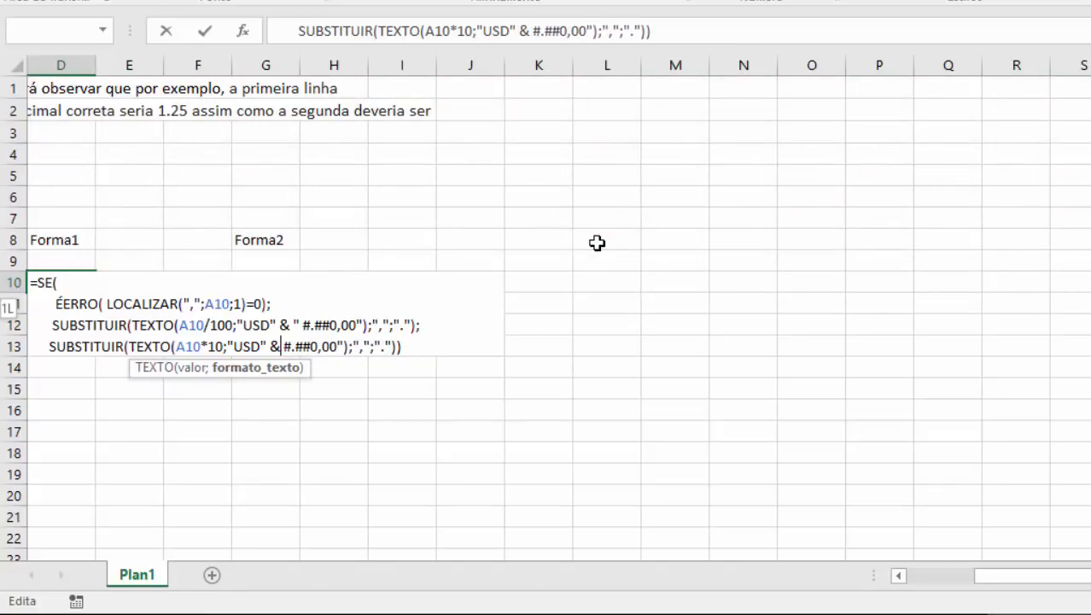
{"action": "type", "text": "\""}
{"action": "key", "text": "Return"}
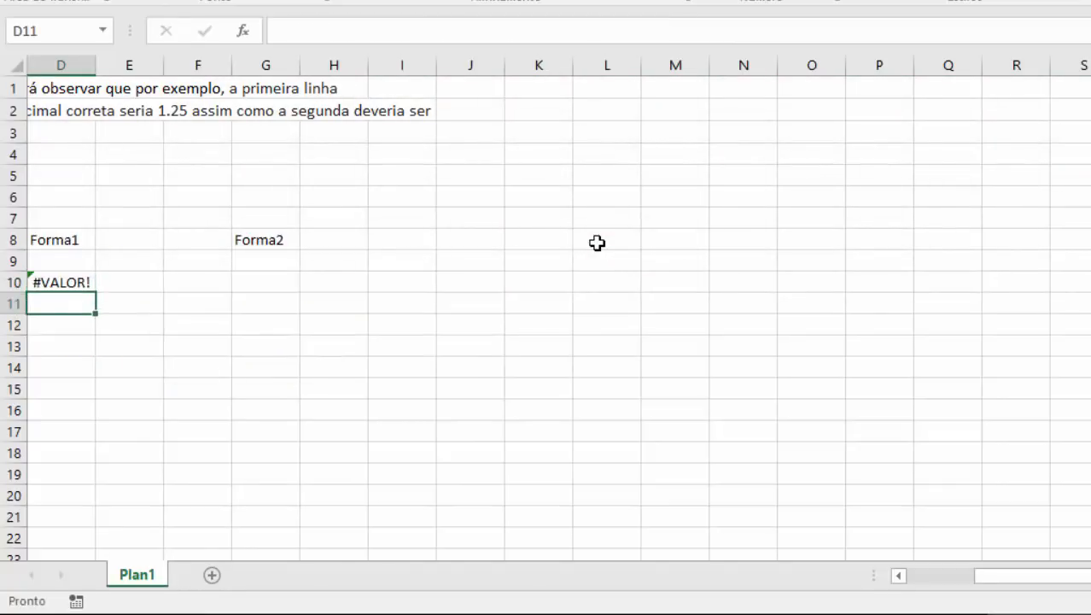
- Reopen the D10 formula and change the true outcome's TEXTO format to "$ #.##0,00"
{"action": "key", "text": "Up"}
{"action": "key", "text": "Left"}
{"action": "key", "text": "Left"}
{"action": "key", "text": "Right"}
{"action": "key", "text": "Right"}
{"action": "key", "text": "F2"}
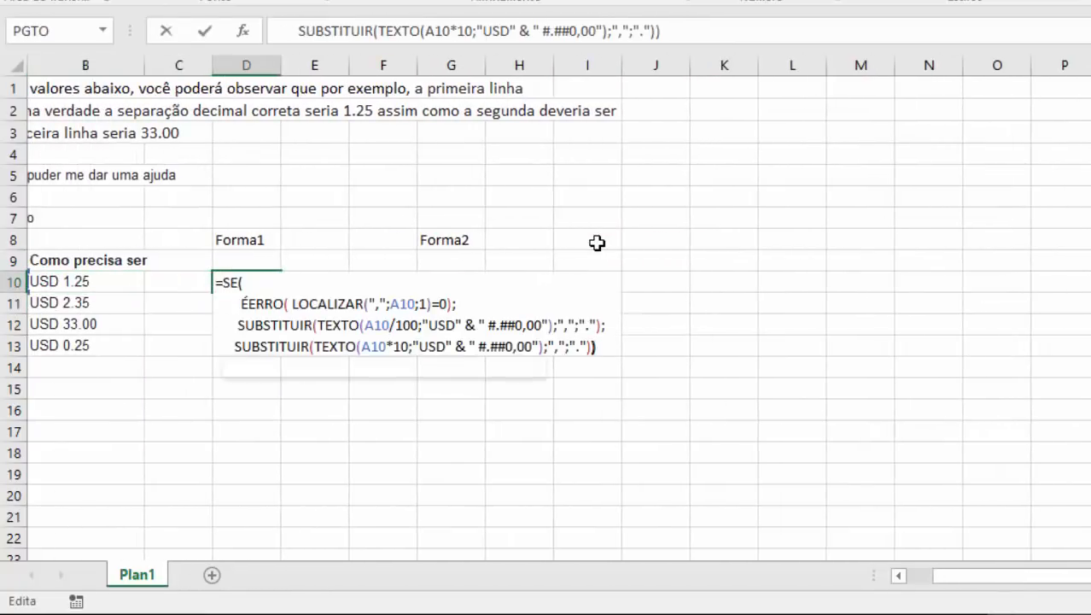
{"action": "key", "text": "Left"}
{"action": "key", "text": "Left"}
{"action": "key", "text": "Left"}
{"action": "key", "text": "Left"}
{"action": "key", "text": "Left"}
{"action": "key", "text": "Left"}
{"action": "key", "text": "Left"}
{"action": "key", "text": "Left"}
{"action": "key", "text": "Left"}
{"action": "key", "text": "Left"}
{"action": "key", "text": "Left"}
{"action": "key", "text": "Left"}
{"action": "key", "text": "Left"}
{"action": "key", "text": "Left"}
{"action": "key", "text": "Left"}
{"action": "key", "text": "Left"}
{"action": "key", "text": "Left"}
{"action": "key", "text": "Left"}
{"action": "key", "text": "Left"}
{"action": "key", "text": "Left"}
{"action": "key", "text": "Up"}
{"action": "key", "text": "Left"}
{"action": "key", "text": "BackSpace"}
{"action": "key", "text": "BackSpace"}
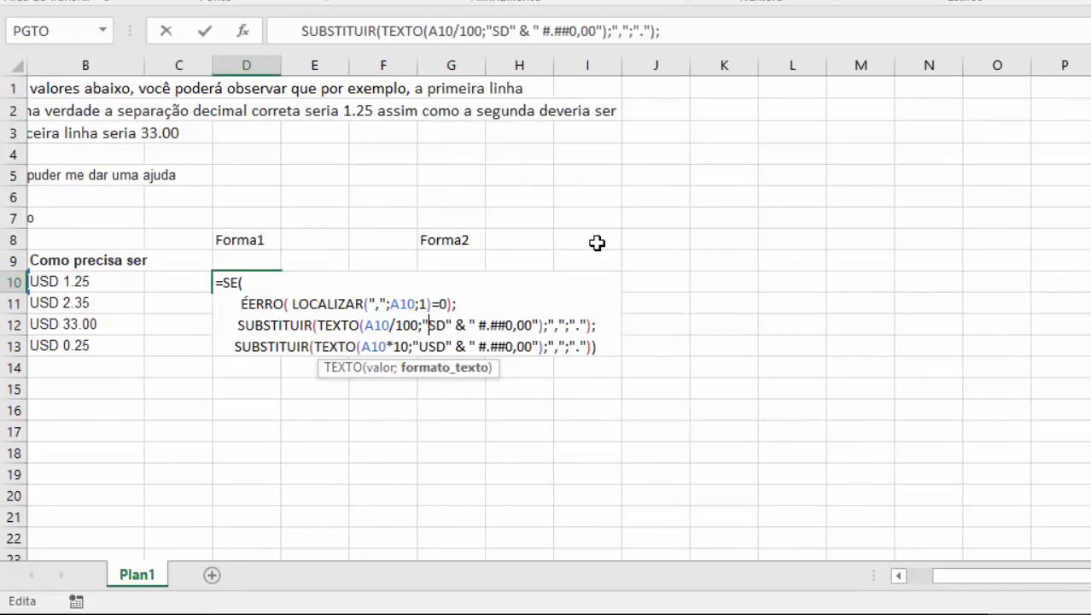
{"action": "key", "text": "Delete"}
{"action": "key", "text": "Delete"}
{"action": "key", "text": "Delete"}
{"action": "key", "text": "Delete"}
{"action": "key", "text": "Delete"}
{"action": "key", "text": "Delete"}
{"action": "key", "text": "Delete"}
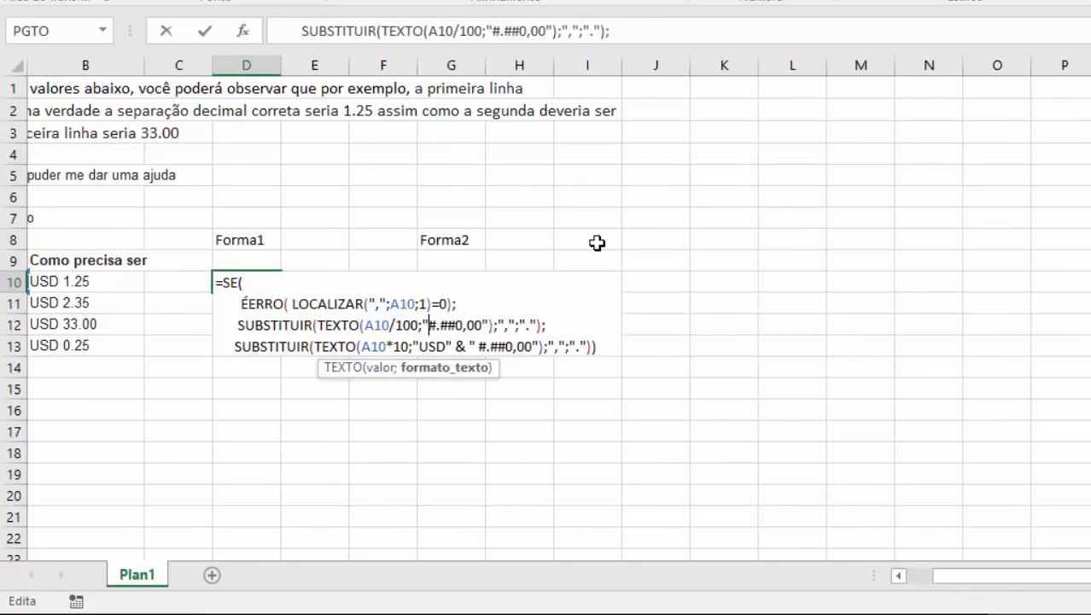
{"action": "type", "text": "$"}
- Change the false outcome's TEXTO format in D10 to "$ #.##0,00" and commit the formula
{"action": "key", "text": "Down"}
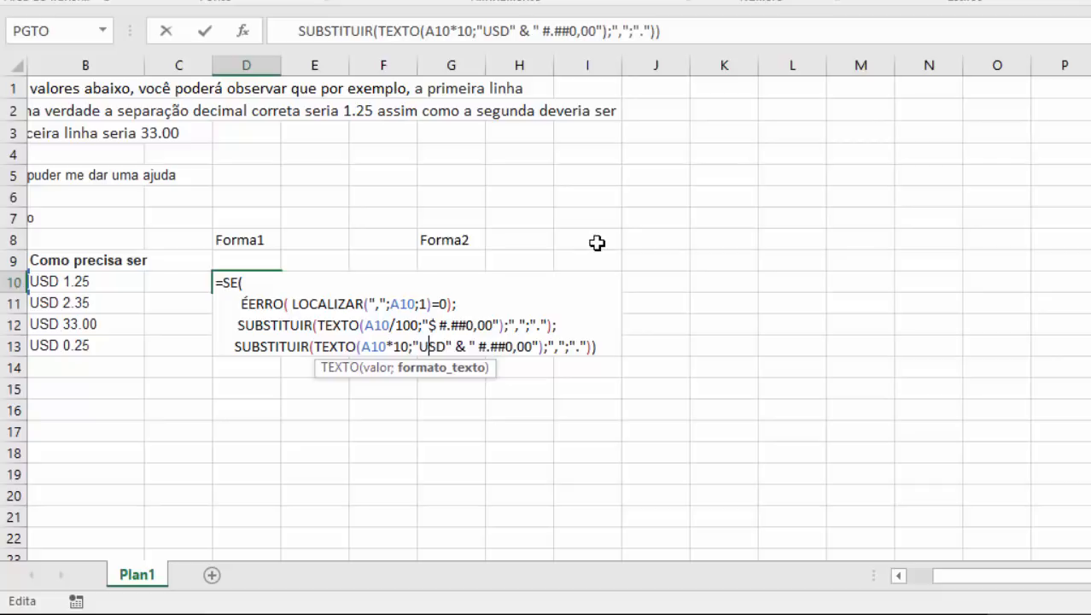
{"action": "key", "text": "Right"}
{"action": "key", "text": "Delete"}
{"action": "key", "text": "Delete"}
{"action": "key", "text": "Delete"}
{"action": "key", "text": "Delete"}
{"action": "key", "text": "Delete"}
{"action": "key", "text": "Delete"}
{"action": "key", "text": "Delete"}
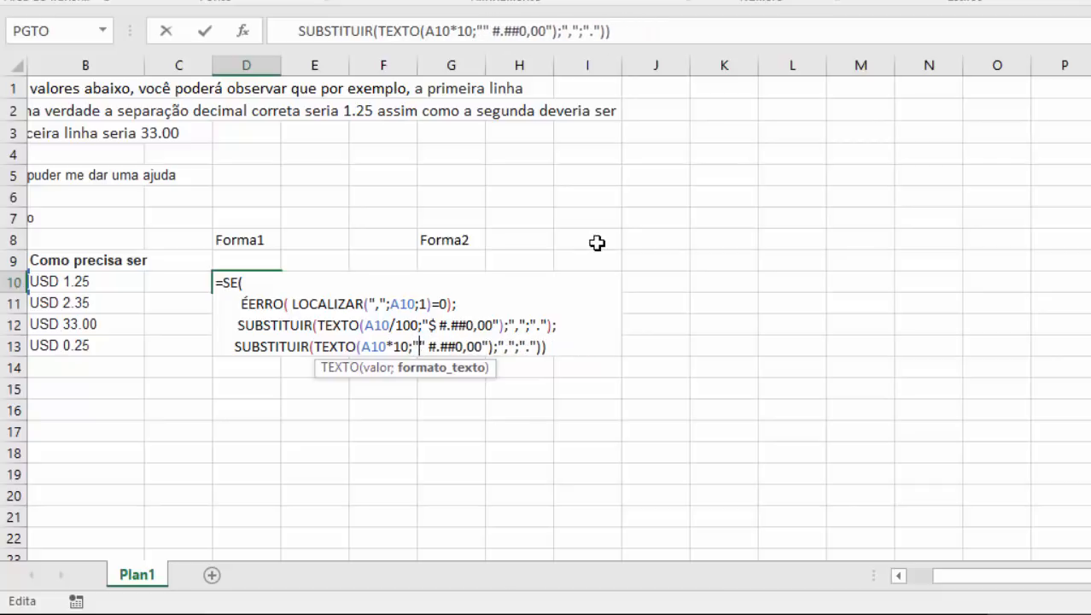
{"action": "key", "text": "Delete"}
{"action": "key", "text": "Delete"}
{"action": "type", "text": "$"}
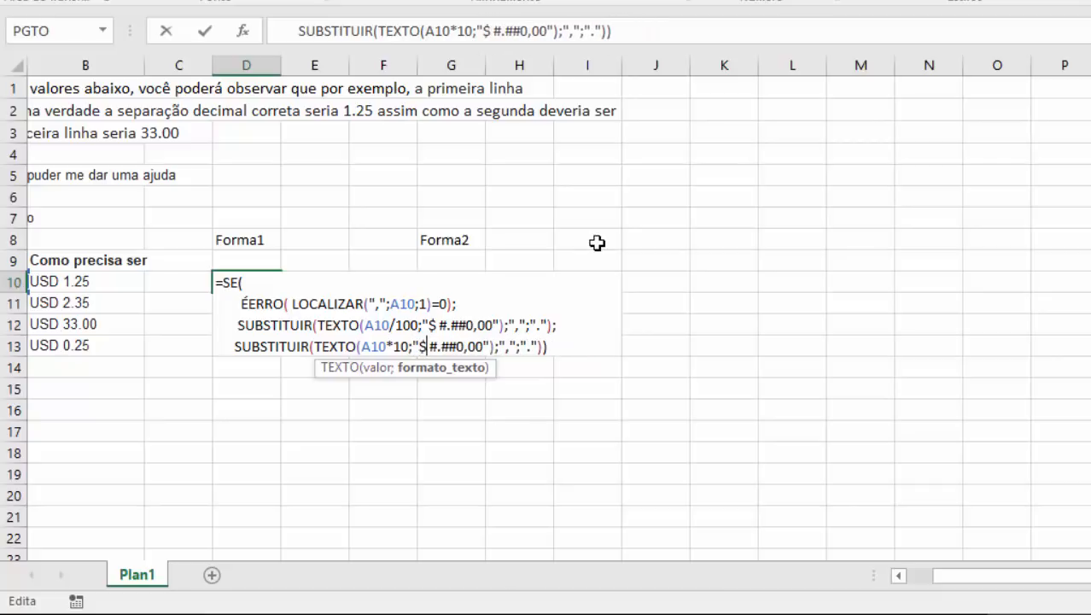
{"action": "key", "text": "Return"}
{"action": "key", "text": "Up"}
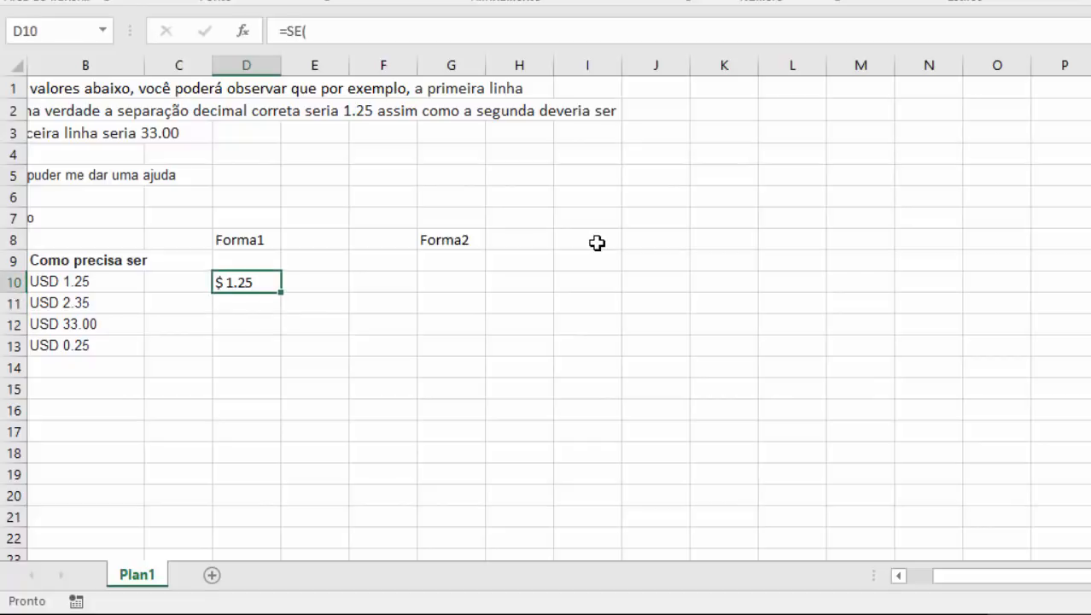
{"action": "key", "text": "Left"}
{"action": "key", "text": "Left"}
{"action": "key", "text": "Right"}
{"action": "key", "text": "Right"}
{"action": "key", "text": "F2"}
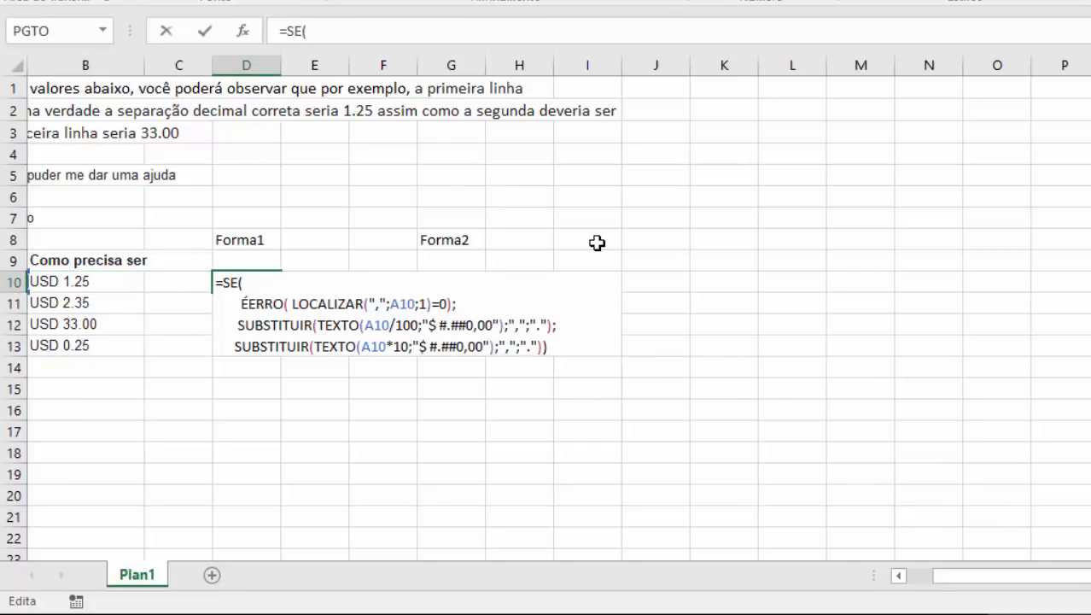
{"action": "key", "text": "ctrl+Home"}
{"action": "key", "text": "Escape"}
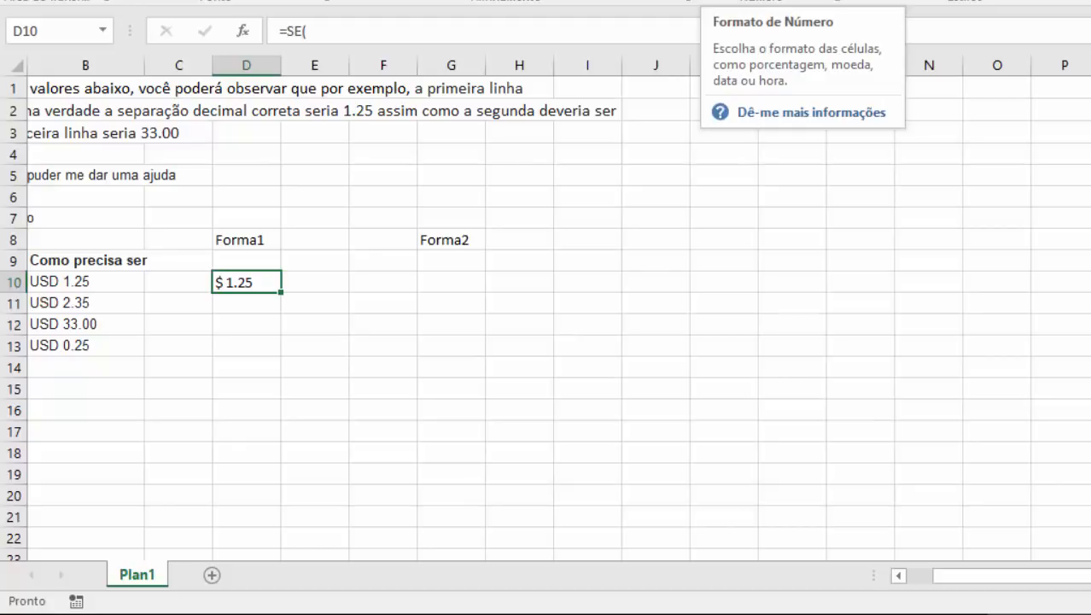
- Try wrapping the whole SE formula in D10 in the VALOR function and commit it
{"action": "key", "text": "F2"}
{"action": "key", "text": "Home"}
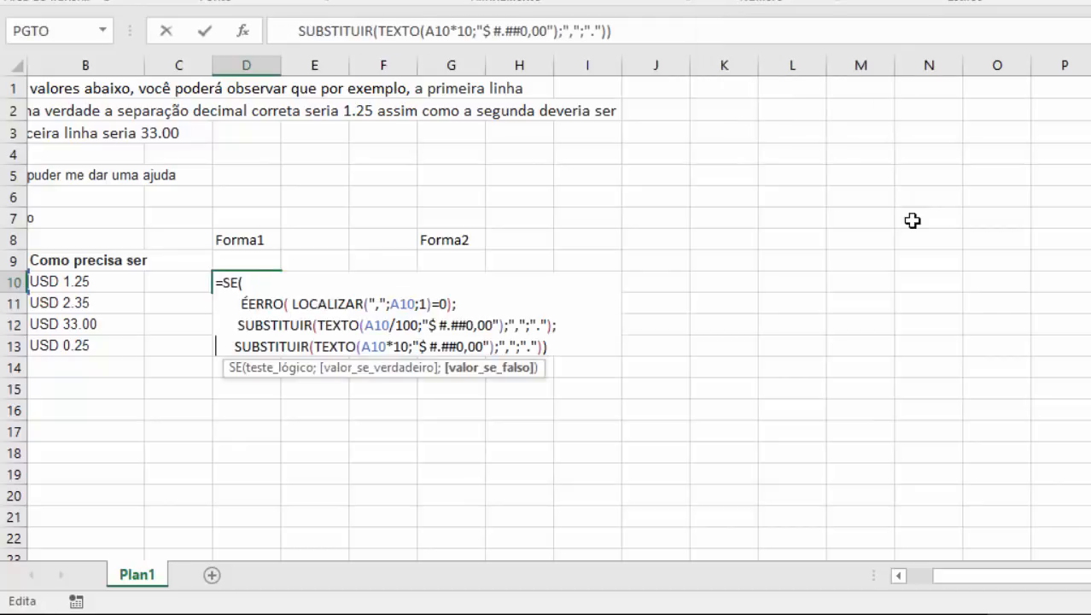
{"action": "key", "text": "Up"}
{"action": "key", "text": "Up"}
{"action": "key", "text": "Up"}
{"action": "key", "text": "Right"}
{"action": "type", "text": "VAÇLP"}
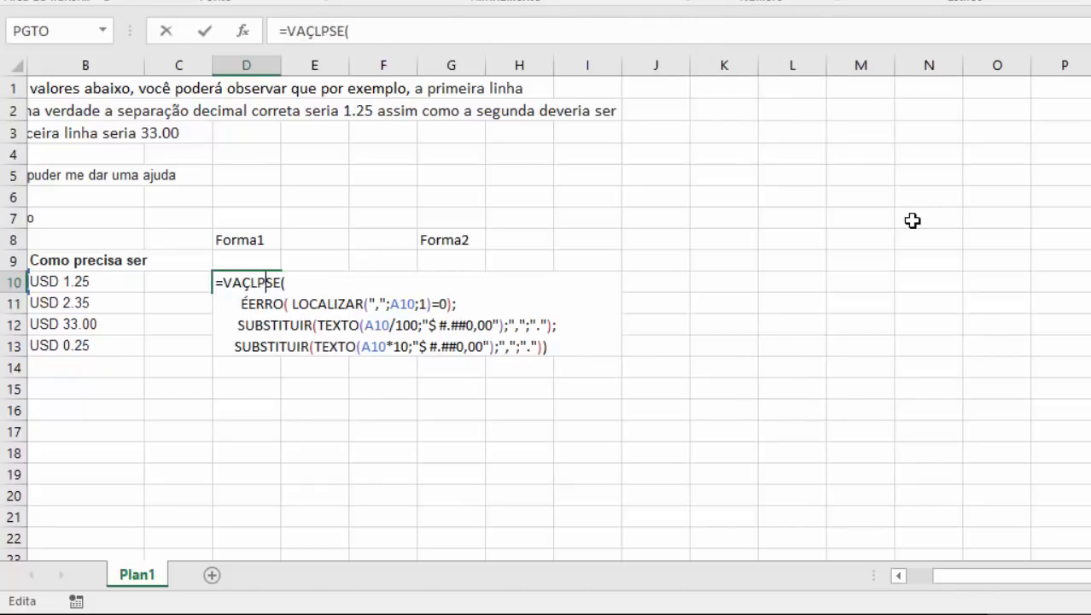
{"action": "key", "text": "BackSpace"}
{"action": "key", "text": "BackSpace"}
{"action": "key", "text": "BackSpace"}
{"action": "type", "text": "LOR("}
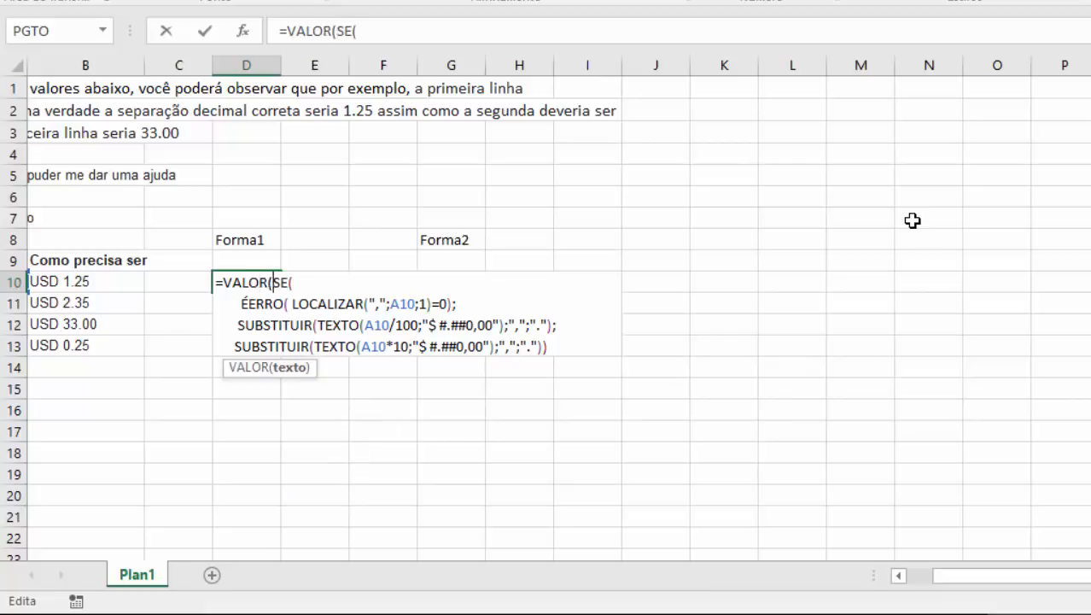
{"action": "key", "text": "Down"}
{"action": "key", "text": "Down"}
{"action": "key", "text": "Down"}
{"action": "key", "text": "End"}
{"action": "type", "text": ")"}
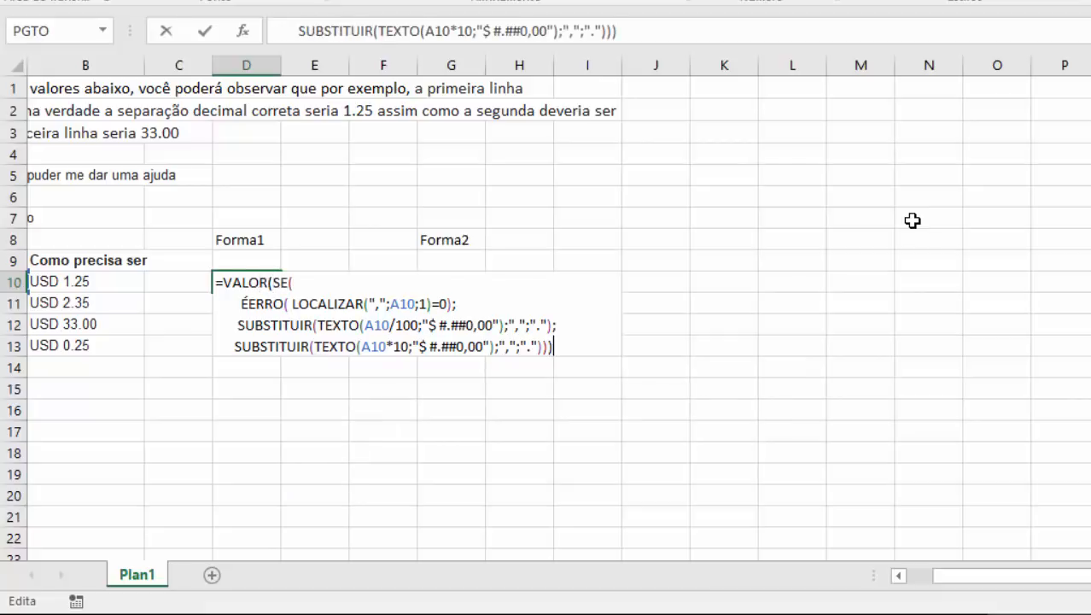
{"action": "key", "text": "Return"}
- Reopen the D10 formula and remove the $ prefix from the true outcome's TEXTO format, leaving "#.##0,00"
{"action": "key", "text": "Up"}
{"action": "key", "text": "F2"}
{"action": "key", "text": "Left"}
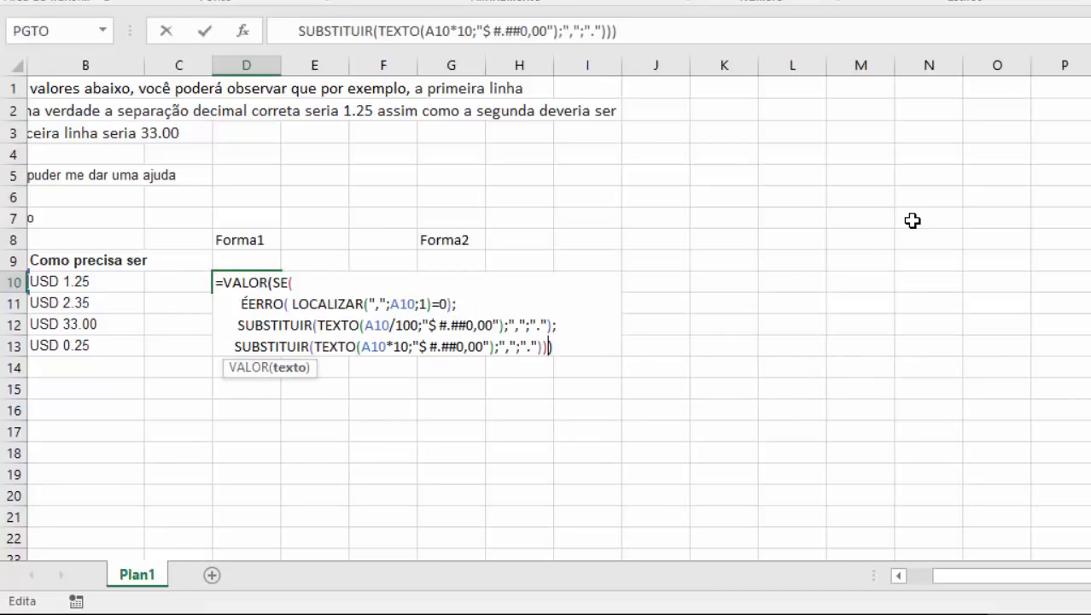
{"action": "key", "text": "ctrl+Home"}
{"action": "key", "text": "Right"}
{"action": "key", "text": "Right"}
{"action": "key", "text": "Down"}
{"action": "key", "text": "Right"}
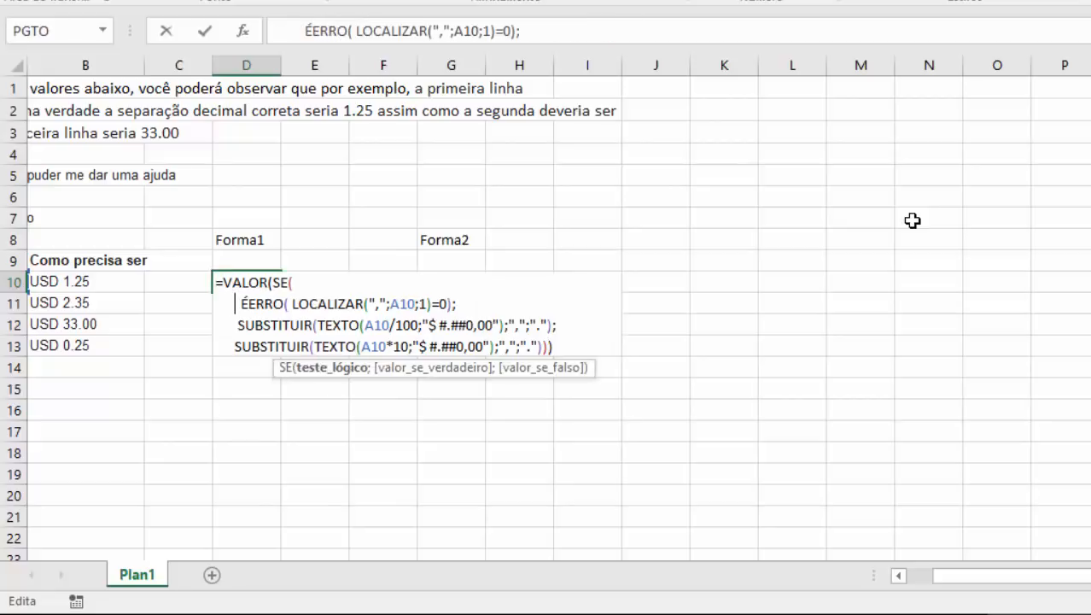
{"action": "key", "text": "Right"}
{"action": "key", "text": "Right"}
{"action": "key", "text": "Right"}
{"action": "key", "text": "Right"}
{"action": "key", "text": "Right"}
{"action": "key", "text": "Right"}
{"action": "key", "text": "Right"}
{"action": "key", "text": "Right"}
{"action": "key", "text": "Right"}
{"action": "key", "text": "Right"}
{"action": "key", "text": "Right"}
{"action": "key", "text": "Right"}
{"action": "key", "text": "Right"}
{"action": "key", "text": "Right"}
{"action": "key", "text": "Right"}
{"action": "key", "text": "Right"}
{"action": "key", "text": "Right"}
{"action": "key", "text": "Right"}
{"action": "key", "text": "Right"}
{"action": "key", "text": "Right"}
{"action": "key", "text": "Down"}
{"action": "key", "text": "Right"}
{"action": "key", "text": "Right"}
{"action": "key", "text": "shift+Right"}
{"action": "key", "text": "shift+Right"}
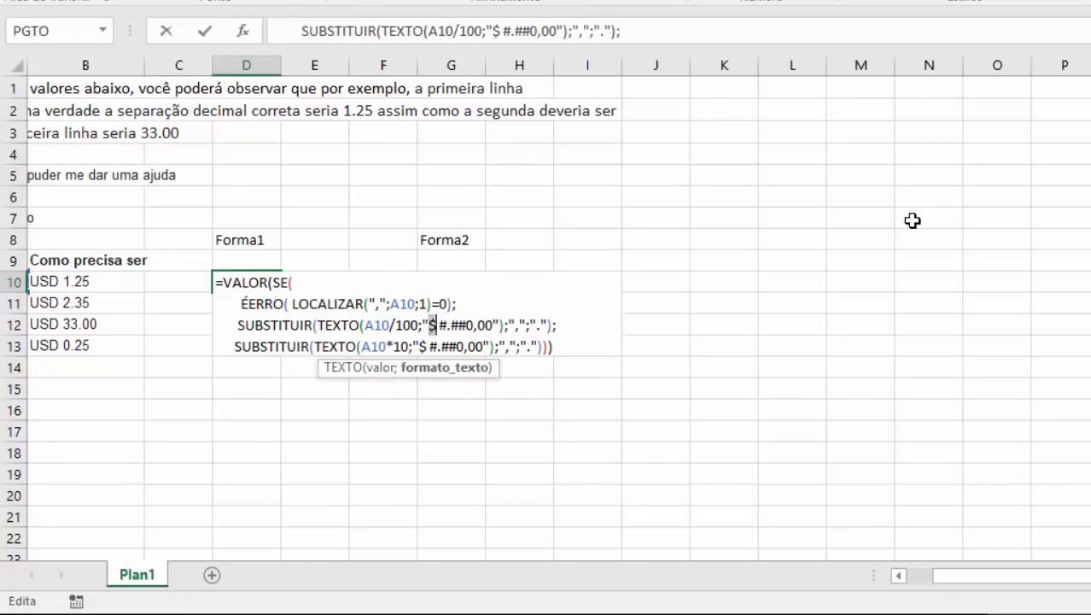
{"action": "key", "text": "Delete"}
- Remove the $ prefix from the false outcome's TEXTO format in D10, leaving "#.##0,00", and commit the formula
{"action": "key", "text": "Down"}
{"action": "key", "text": "shift+Right"}
{"action": "key", "text": "shift+Right"}
{"action": "key", "text": "Delete"}
{"action": "key", "text": "Return"}
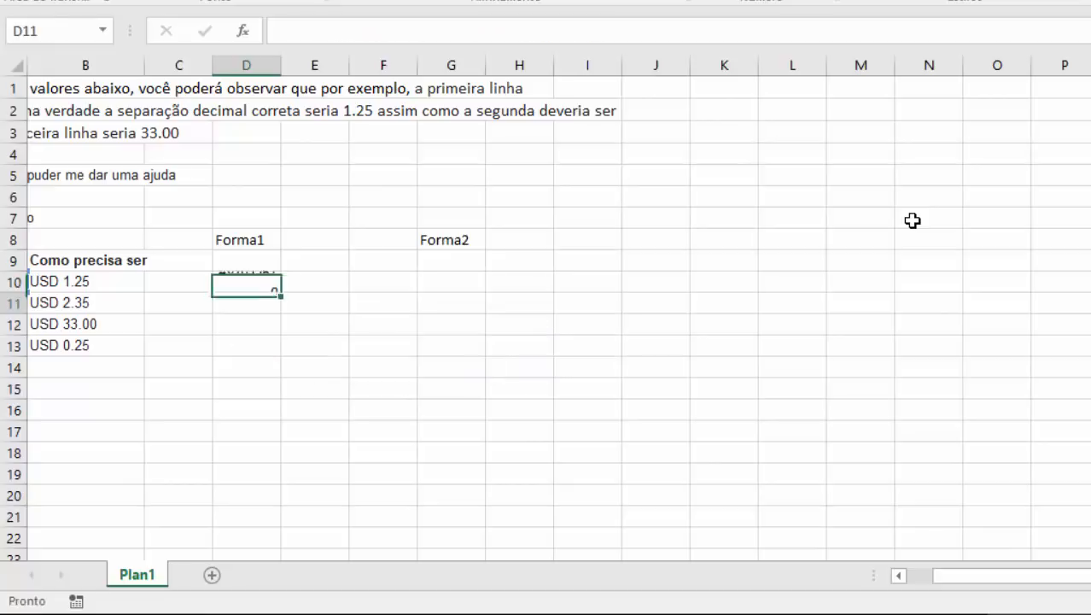
- Remove the VALOR wrapper from the D10 formula so it starts with SE, and commit the formula
{"action": "key", "text": "Up"}
{"action": "key", "text": "F2"}
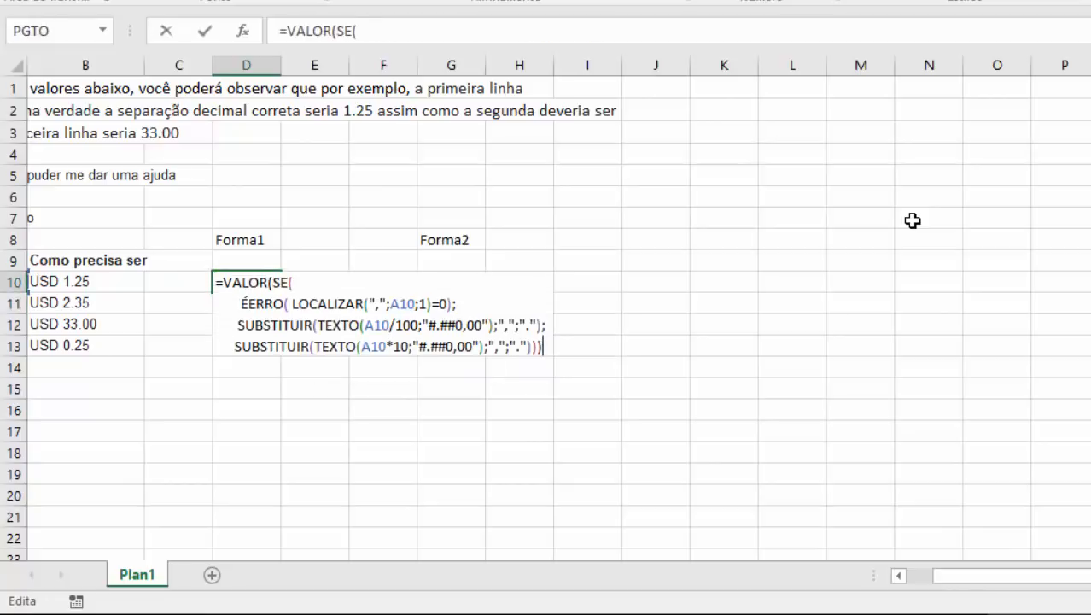
{"action": "key", "text": "shift+Right"}
{"action": "key", "text": "shift+Right"}
{"action": "key", "text": "shift+Right"}
{"action": "key", "text": "shift+Right"}
{"action": "key", "text": "shift+Right"}
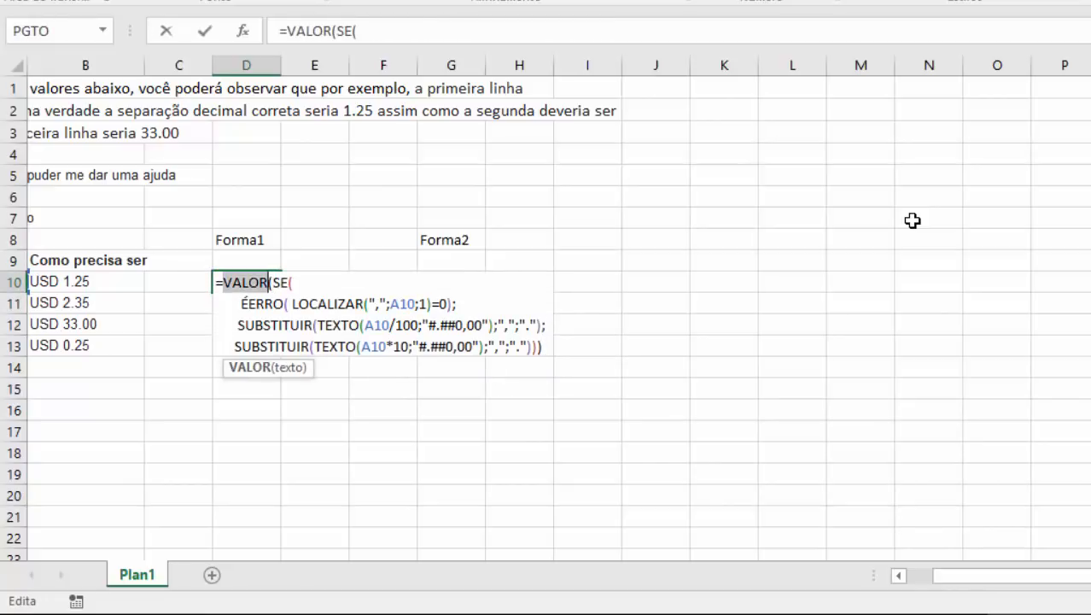
{"action": "key", "text": "Delete"}
{"action": "key", "text": "Delete"}
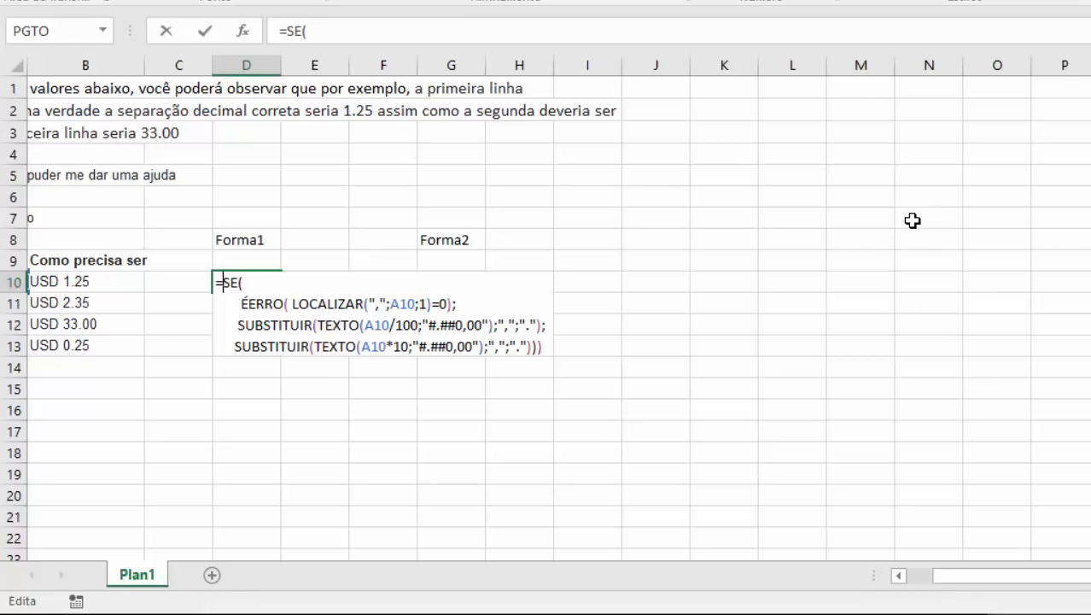
{"action": "key", "text": "ctrl+End"}
{"action": "key", "text": "Return"}
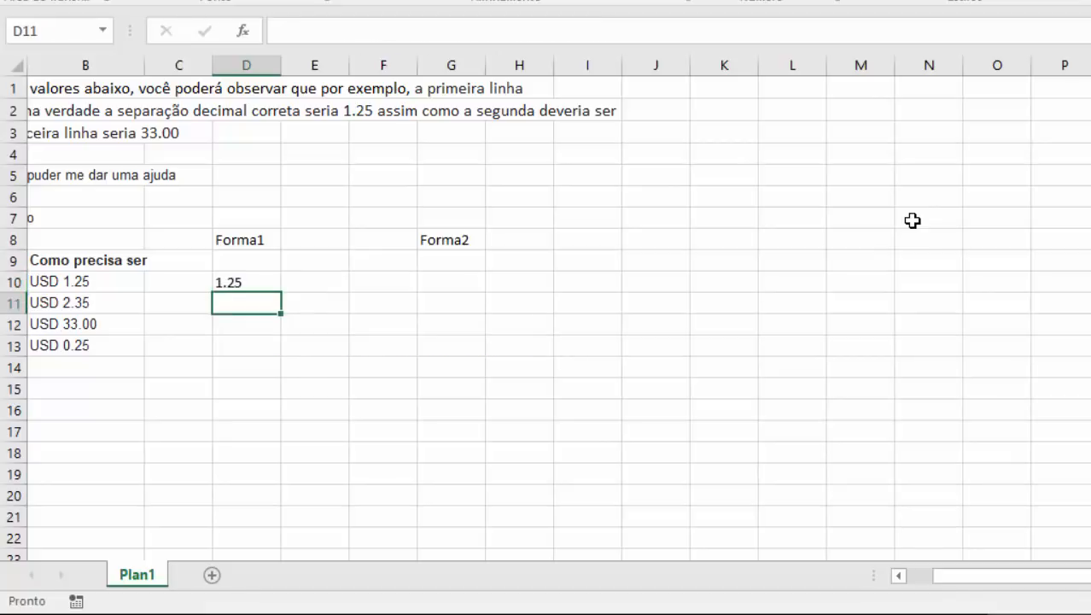
- Copy the D10 formula down into cells D11, D12 and D13
{"action": "key", "text": "Up"}
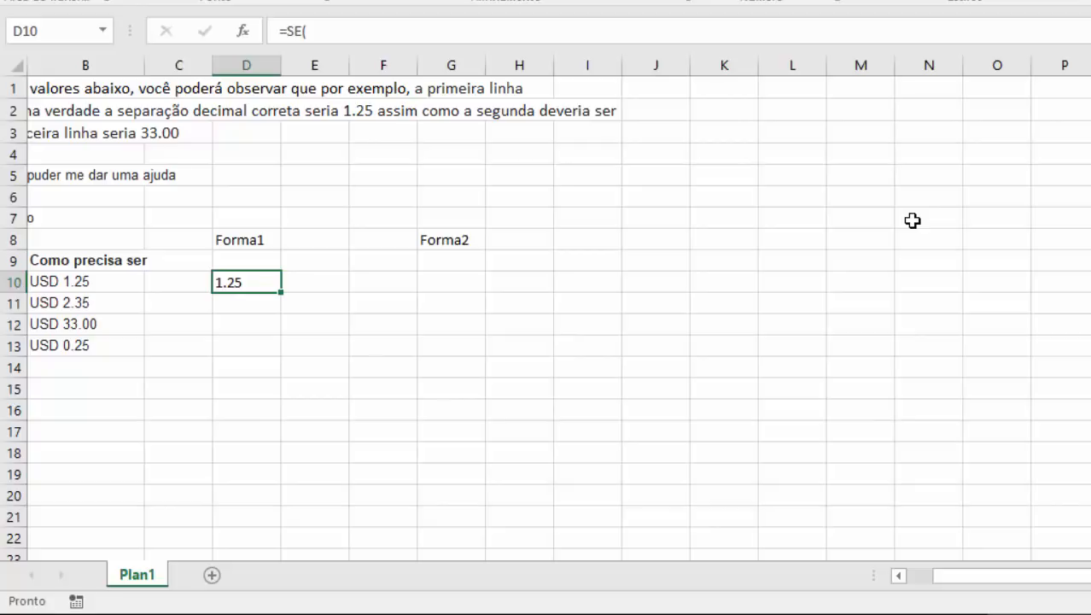
{"action": "key", "text": "Return"}
{"action": "key", "text": "Up"}
{"action": "key", "text": "ctrl+c"}
{"action": "key", "text": "Down"}
{"action": "key", "text": "ctrl+v"}
{"action": "key", "text": "Down"}
{"action": "key", "text": "ctrl+v"}
{"action": "key", "text": "Down"}
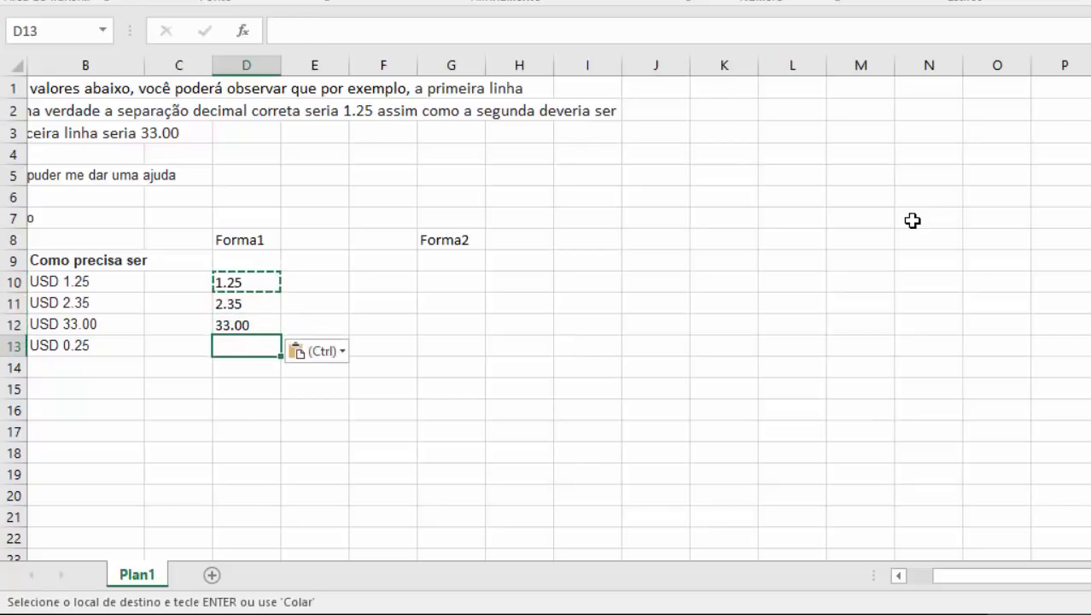
{"action": "key", "text": "ctrl+v"}
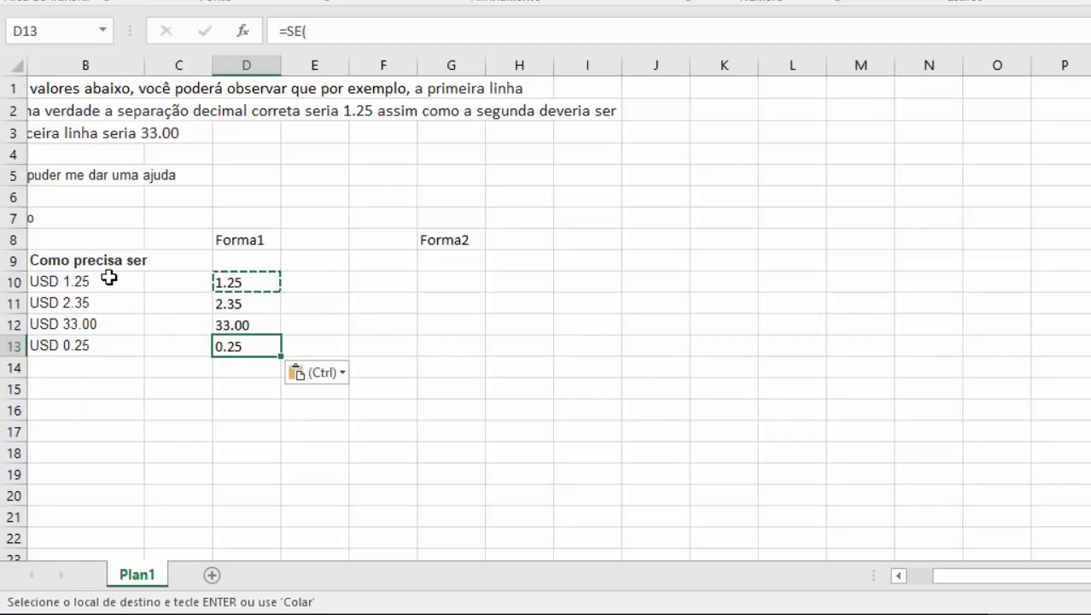
- Check the original values in the Como Está column, ending at A10, against the Forma1 results
{"action": "key", "text": "Left"}
{"action": "key", "text": "Left"}
{"action": "key", "text": "Left"}
{"action": "key", "text": "Up"}
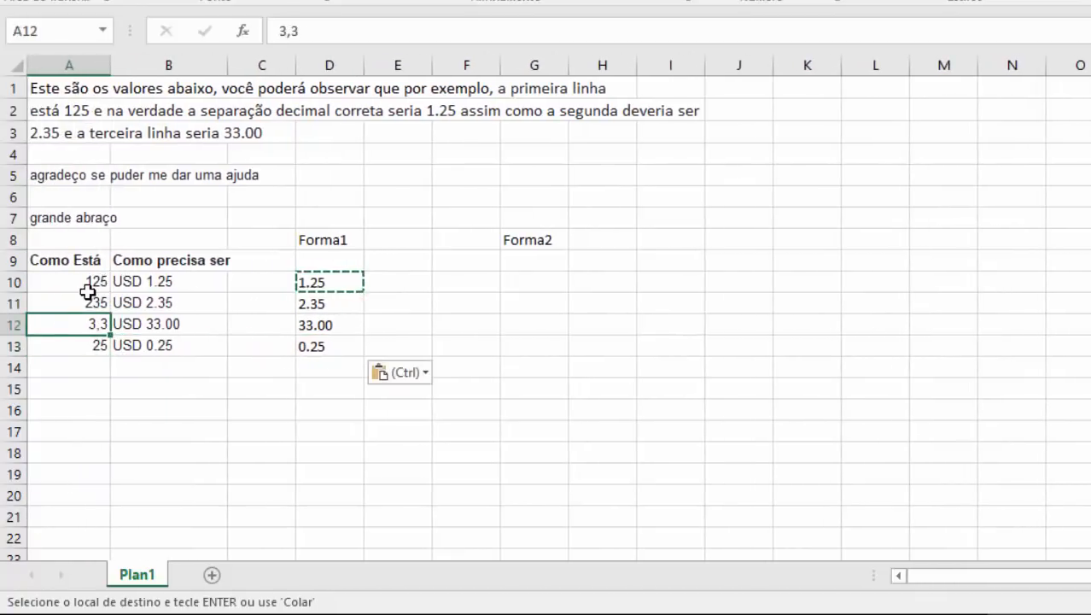
{"action": "left_click", "coordinate": [75, 283]}
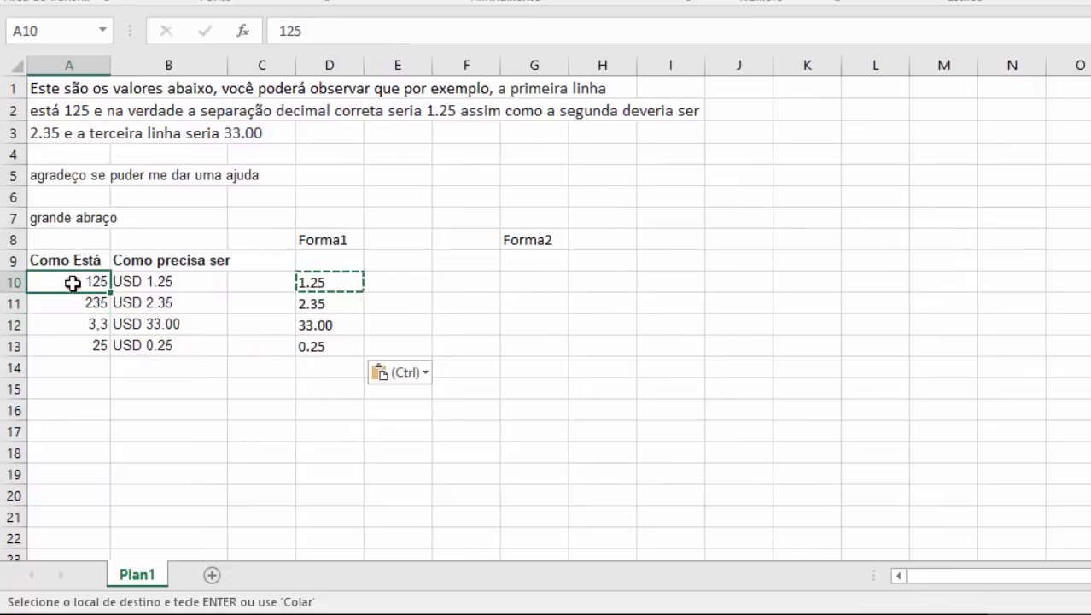
- Open formula evaluation for D10 and step through the ÉERRO and LOCALIZAR comma test on A10
{"action": "left_click", "coordinate": [337, 287]}
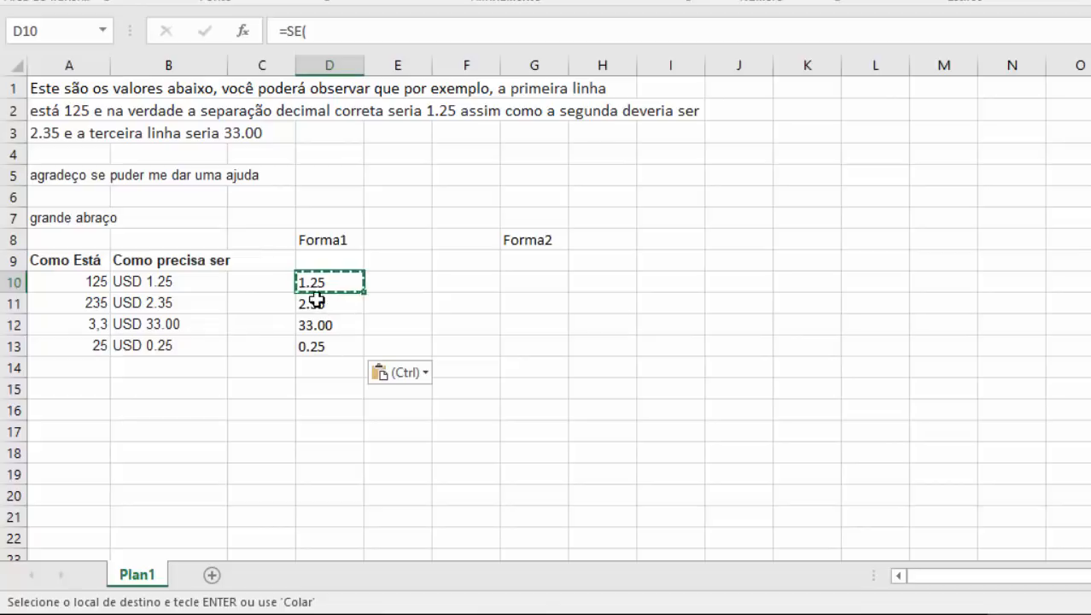
{"action": "key", "text": "Escape"}
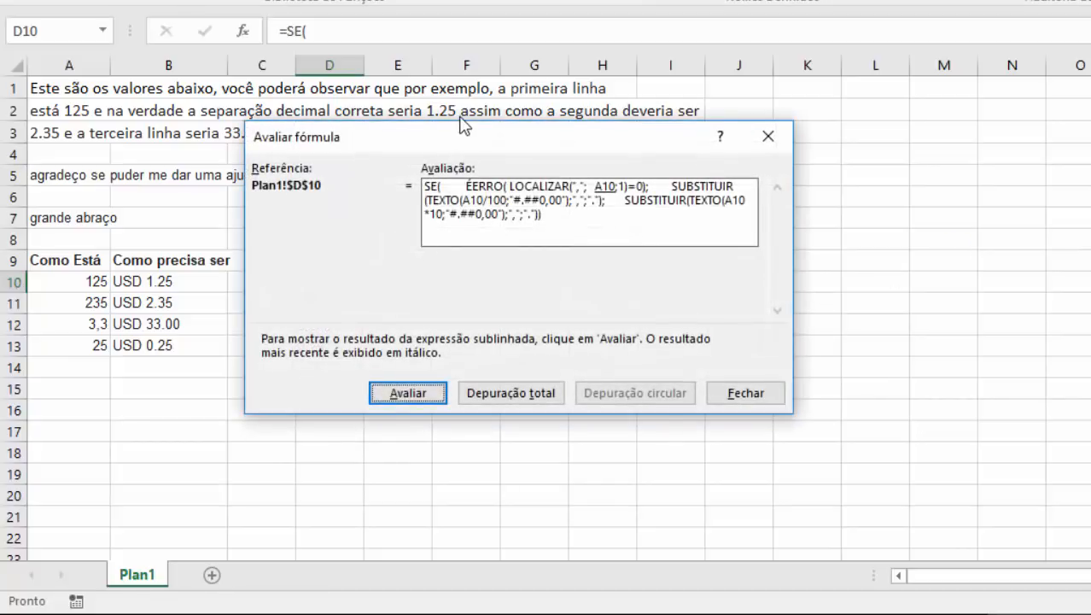
{"action": "left_click_drag", "start_coordinate": [466, 131], "coordinate": [856, 87]}
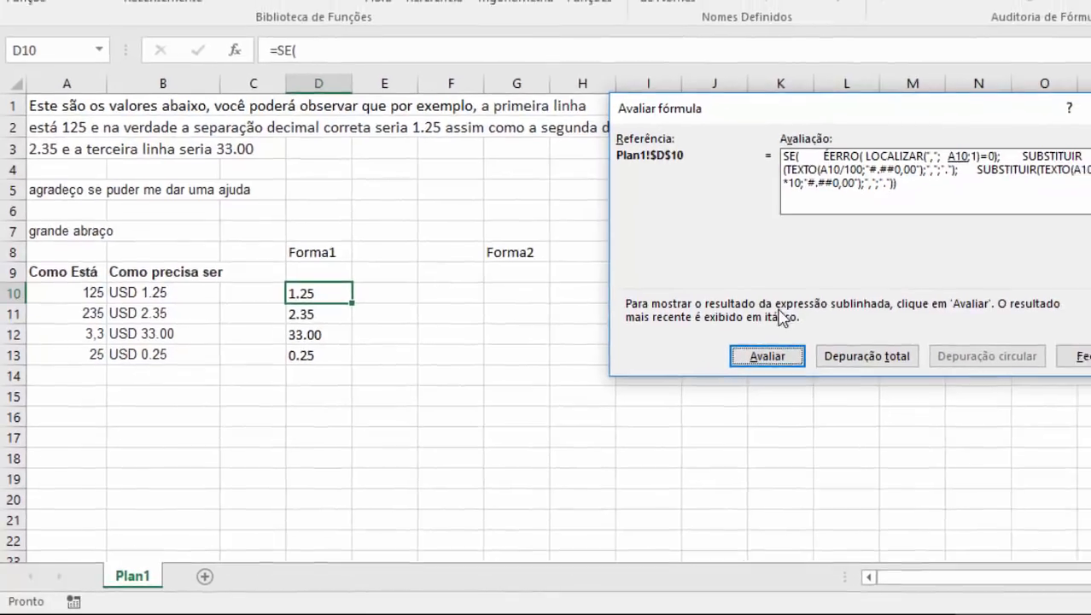
{"action": "left_click", "coordinate": [793, 346]}
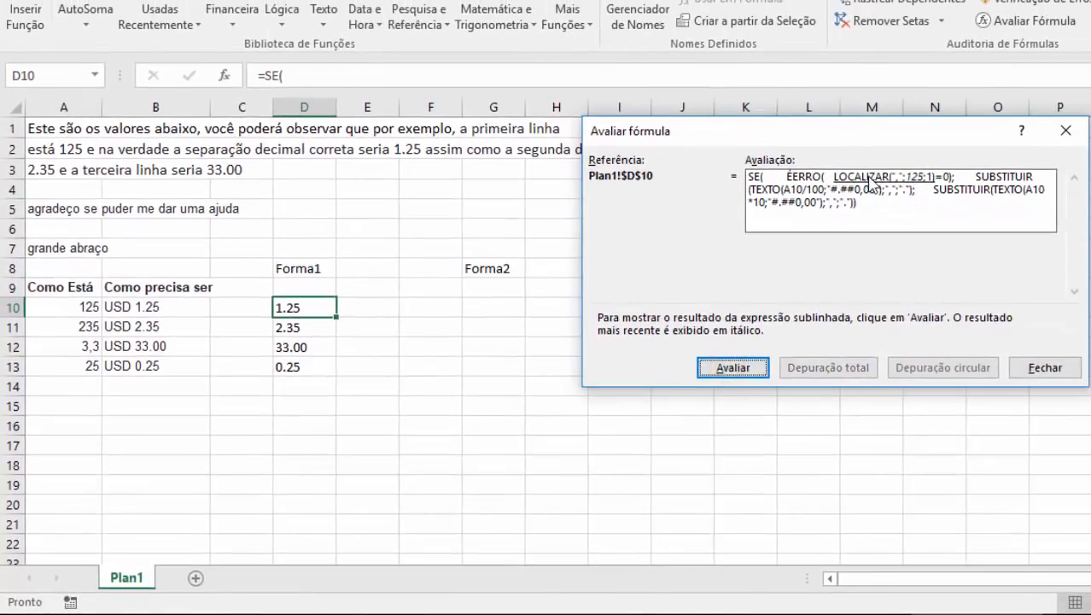
{"action": "left_click", "coordinate": [768, 369]}
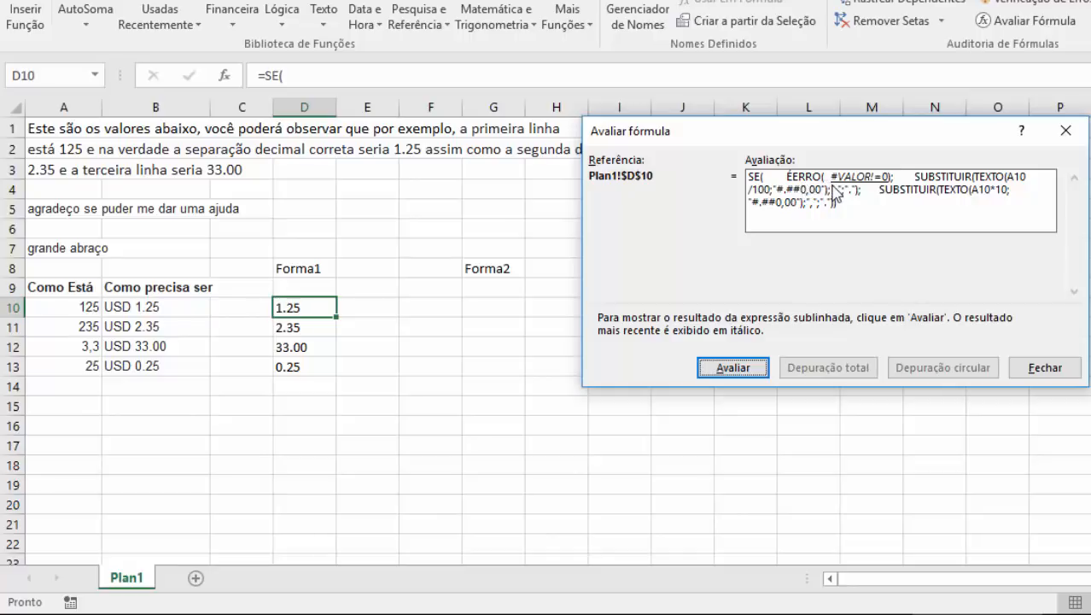
{"action": "left_click", "coordinate": [734, 368]}
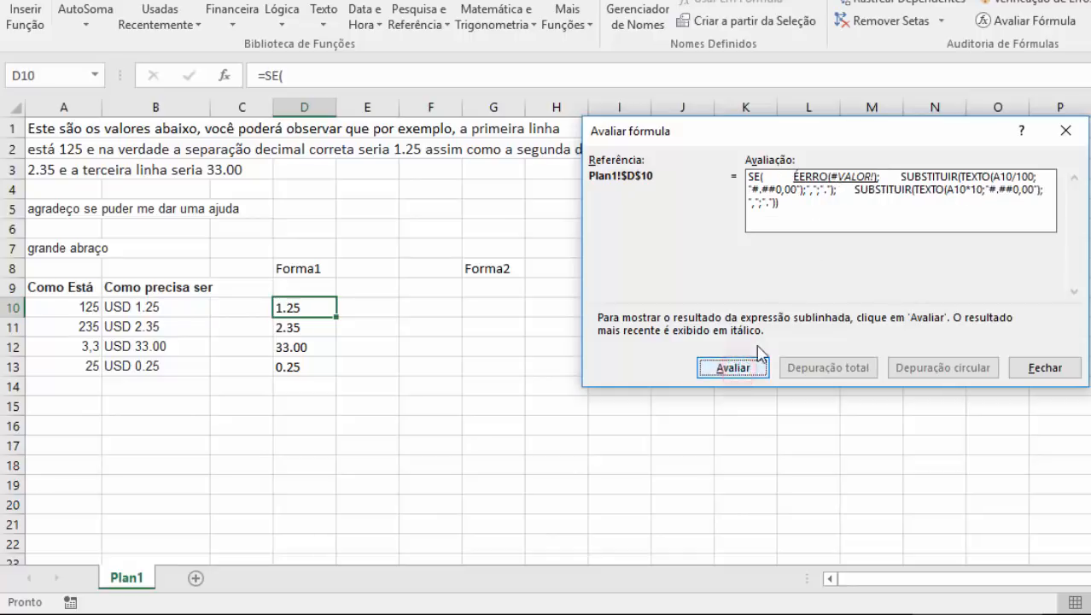
{"action": "left_click", "coordinate": [730, 370]}
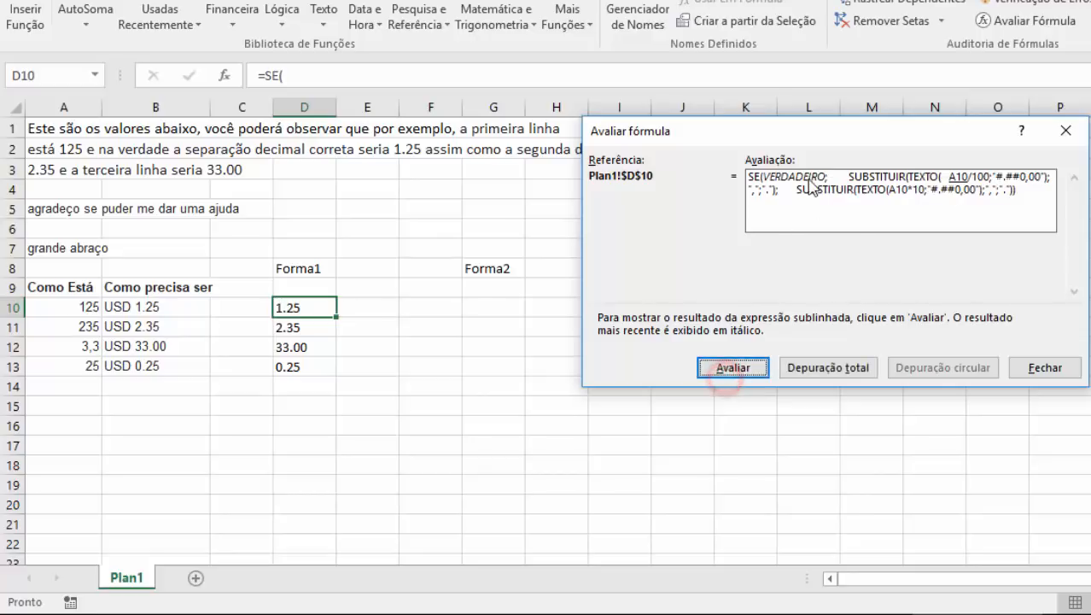
- Evaluate D10's true outcome through A10/100, TEXTO and SUBSTITUIR to the final result, and close the evaluation
{"action": "left_click", "coordinate": [730, 367]}
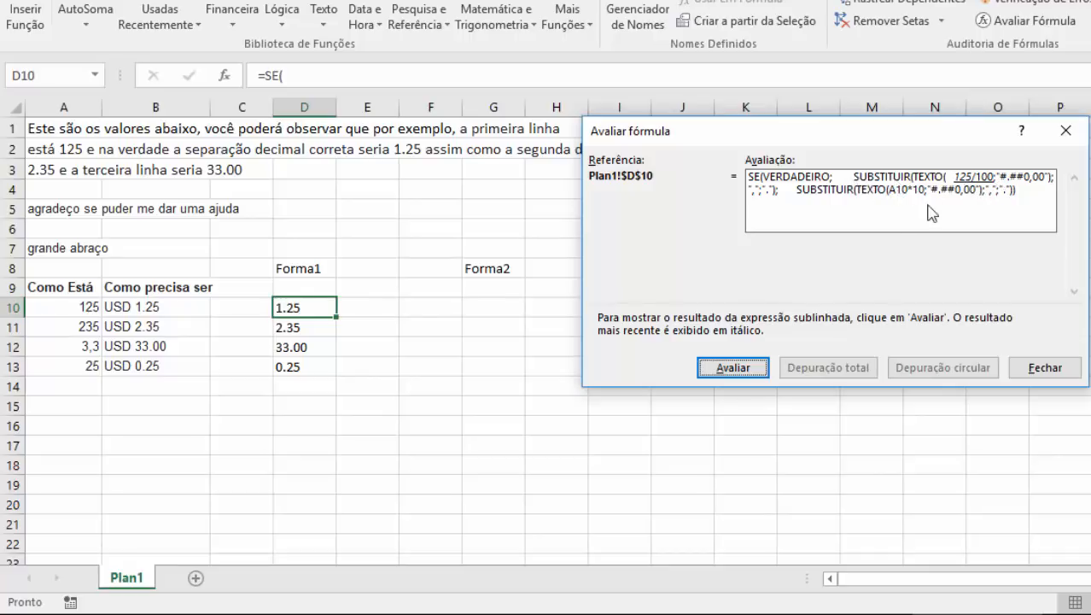
{"action": "left_click", "coordinate": [736, 367]}
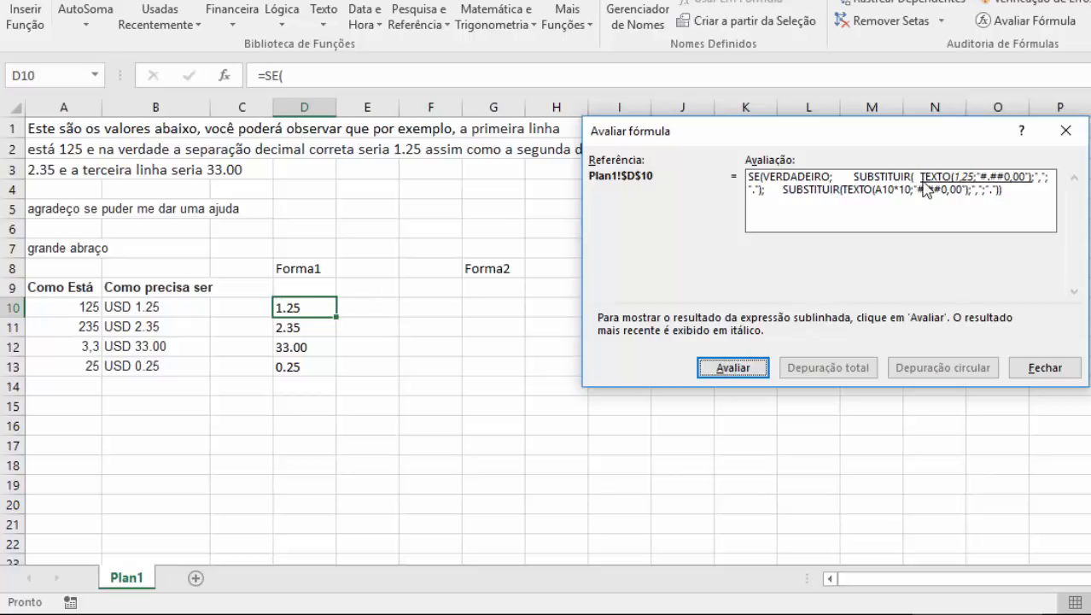
{"action": "left_click", "coordinate": [755, 369]}
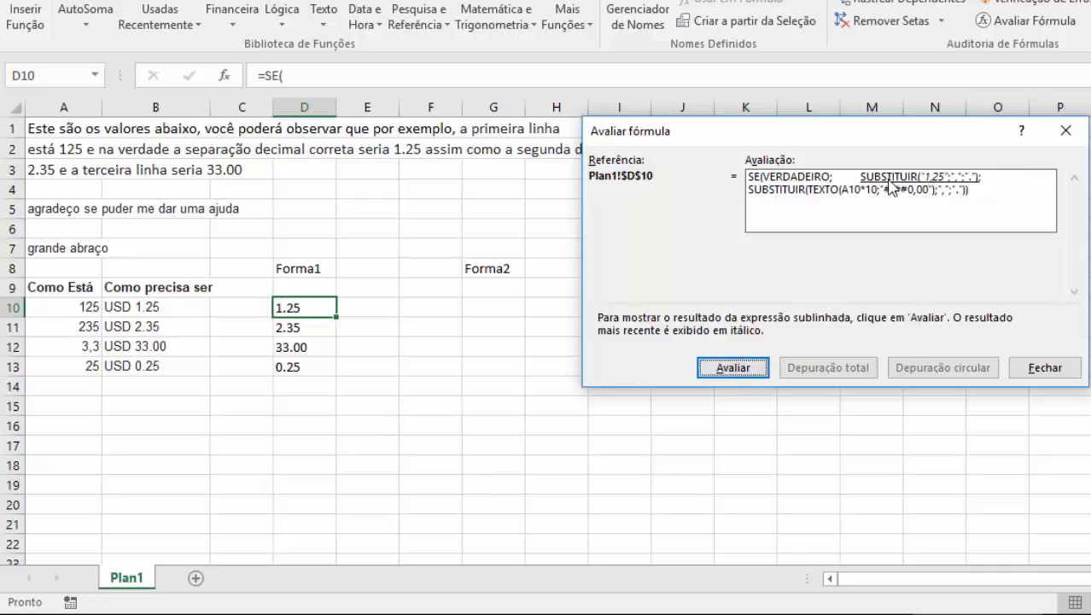
{"action": "left_click", "coordinate": [718, 366]}
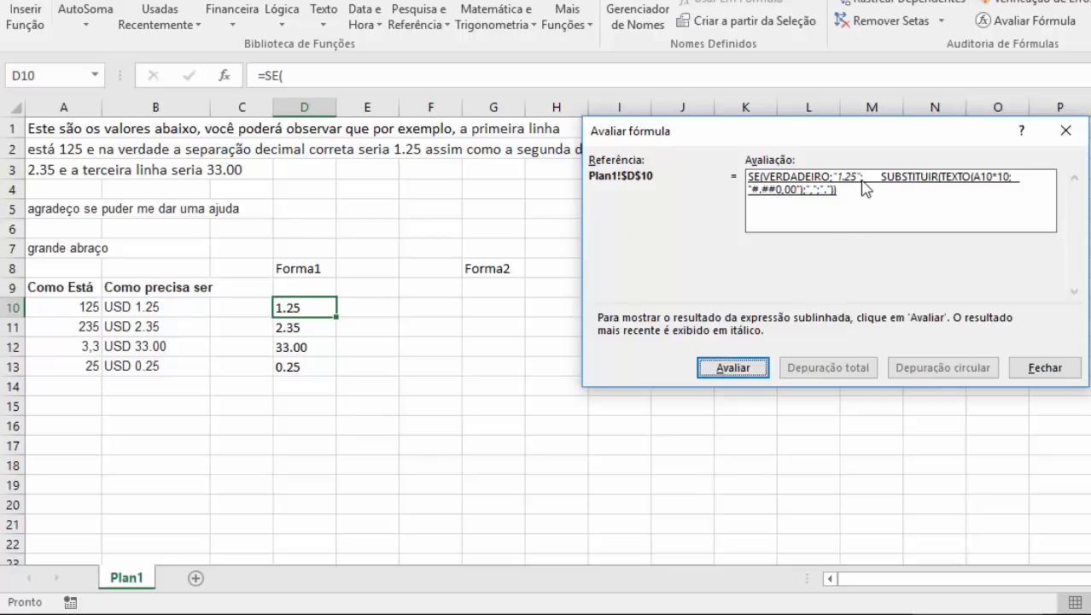
{"action": "left_click", "coordinate": [751, 369]}
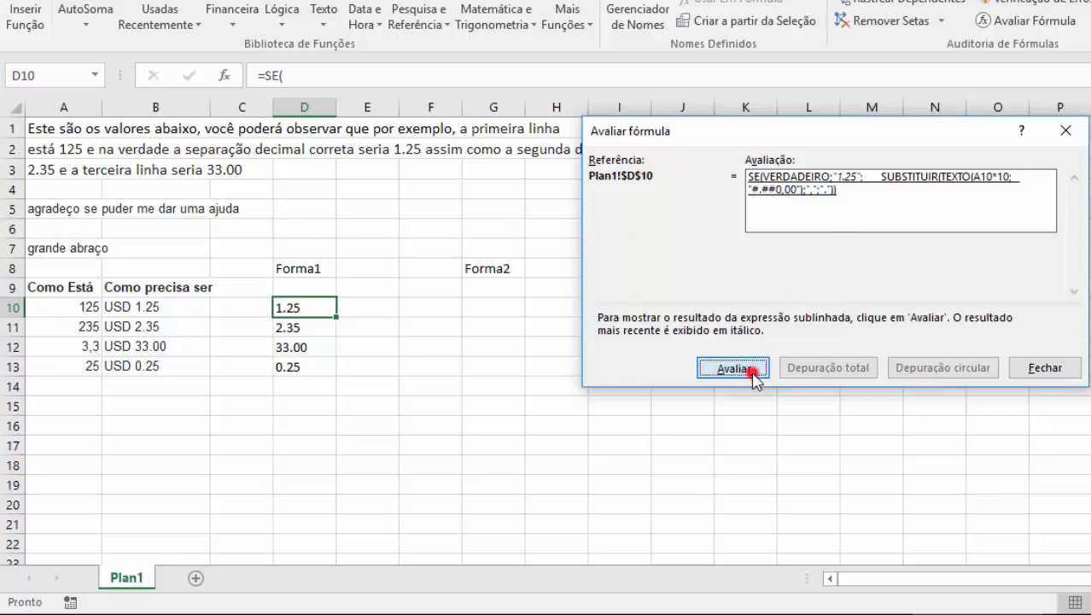
{"action": "left_click", "coordinate": [751, 369]}
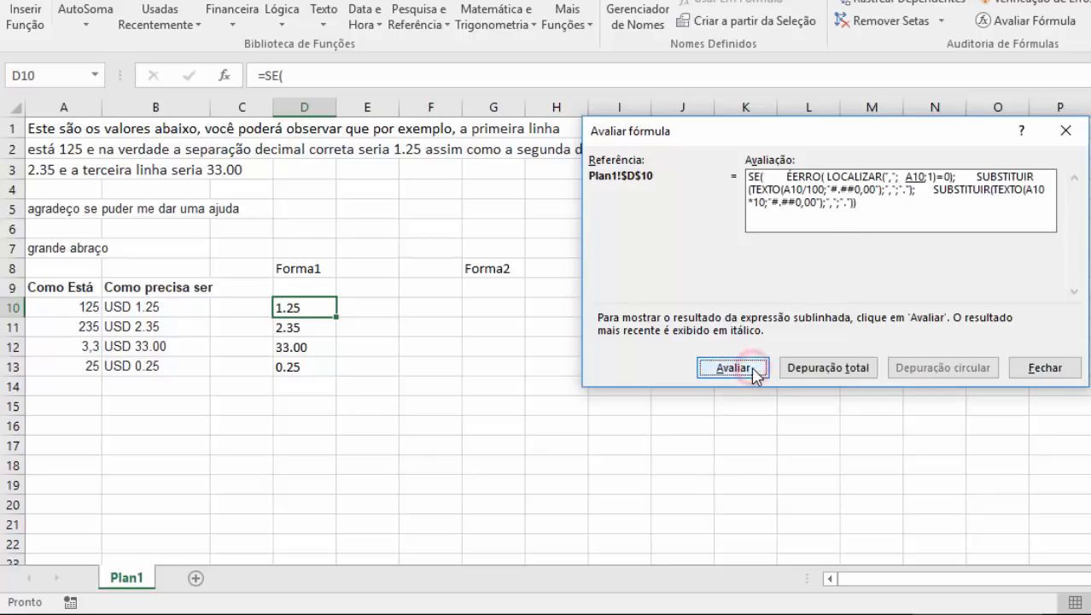
{"action": "left_click", "coordinate": [1020, 367]}
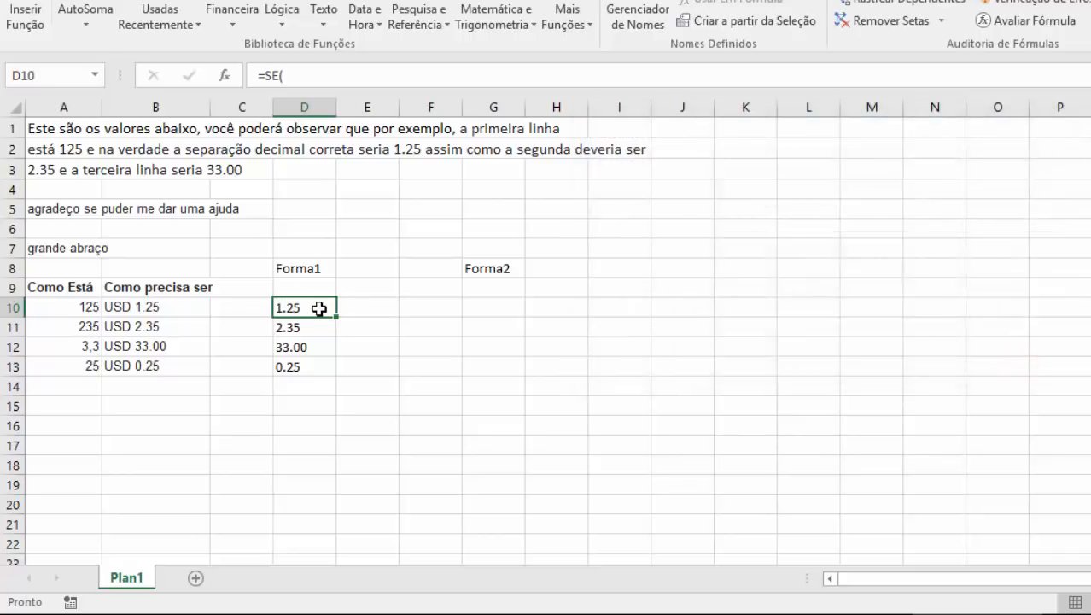
- Begin the Forma2 formula in G10 with =SE(SEERRO(LOCALIZAR(",";A10;1) to find a comma in A10
{"action": "left_click", "coordinate": [499, 307]}
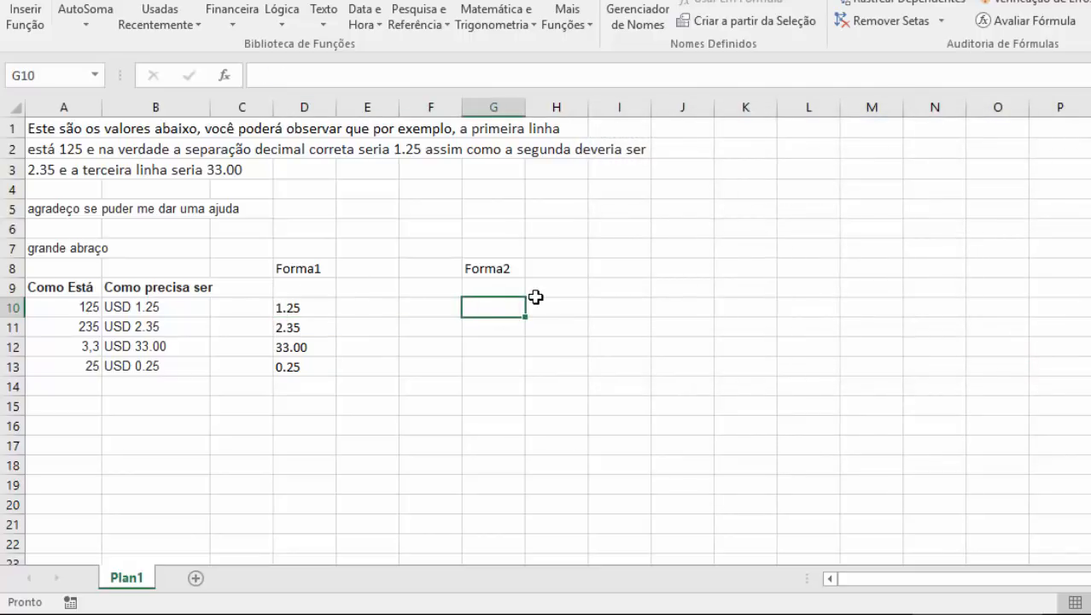
{"action": "type", "text": "="}
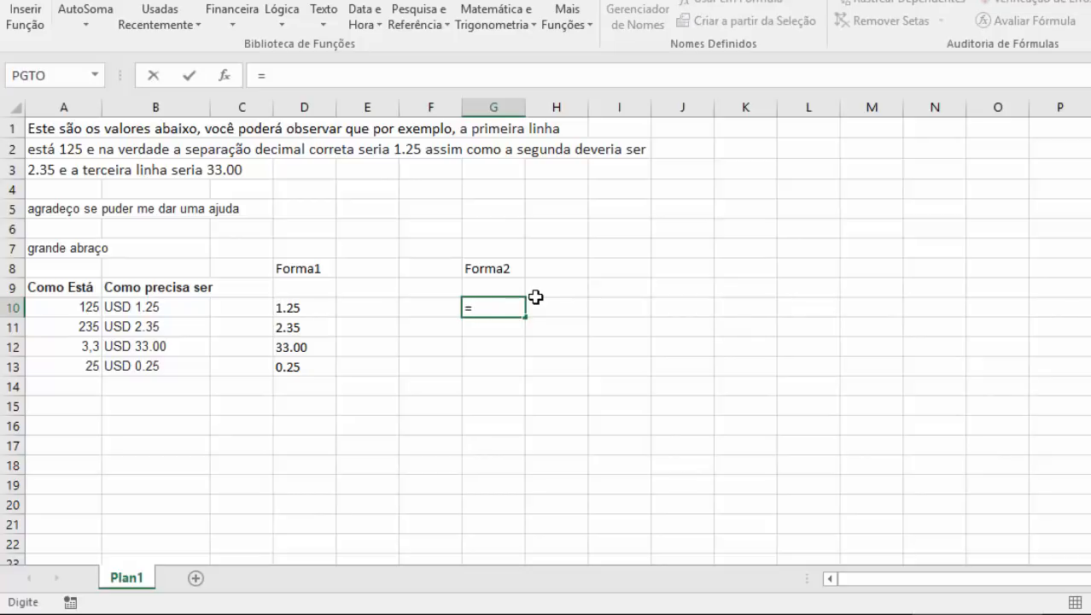
{"action": "type", "text": "SE(E"}
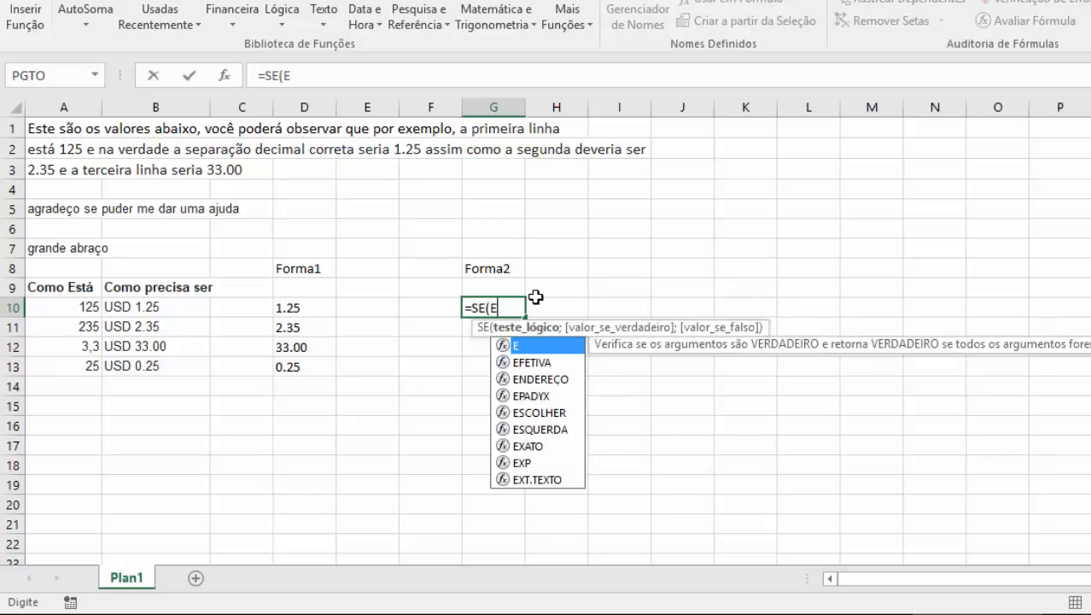
{"action": "key", "text": "BackSpace"}
{"action": "type", "text": "SE"}
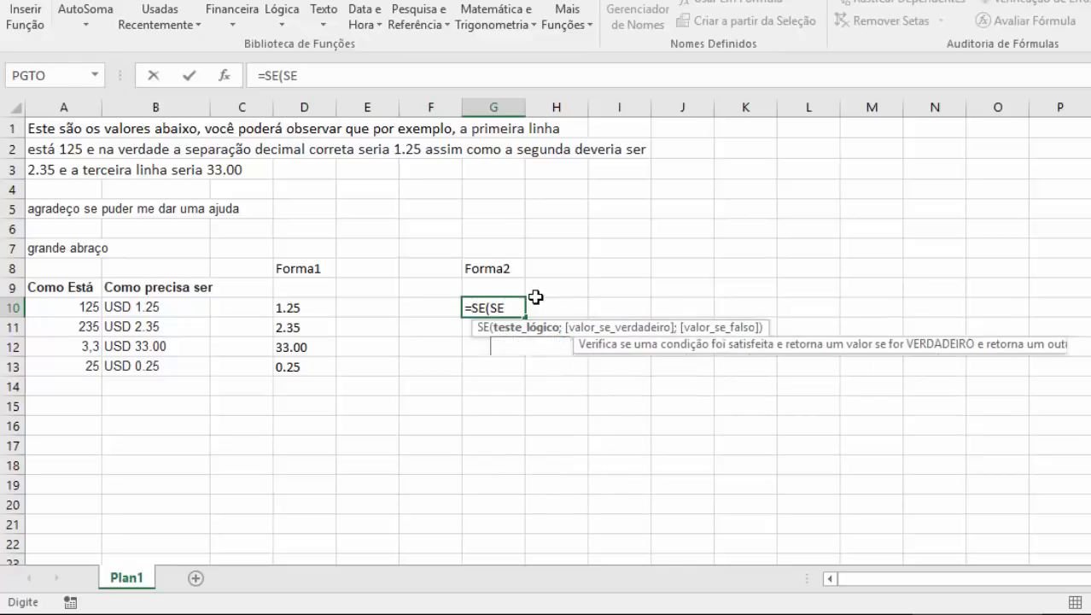
{"action": "type", "text": "ERRO"}
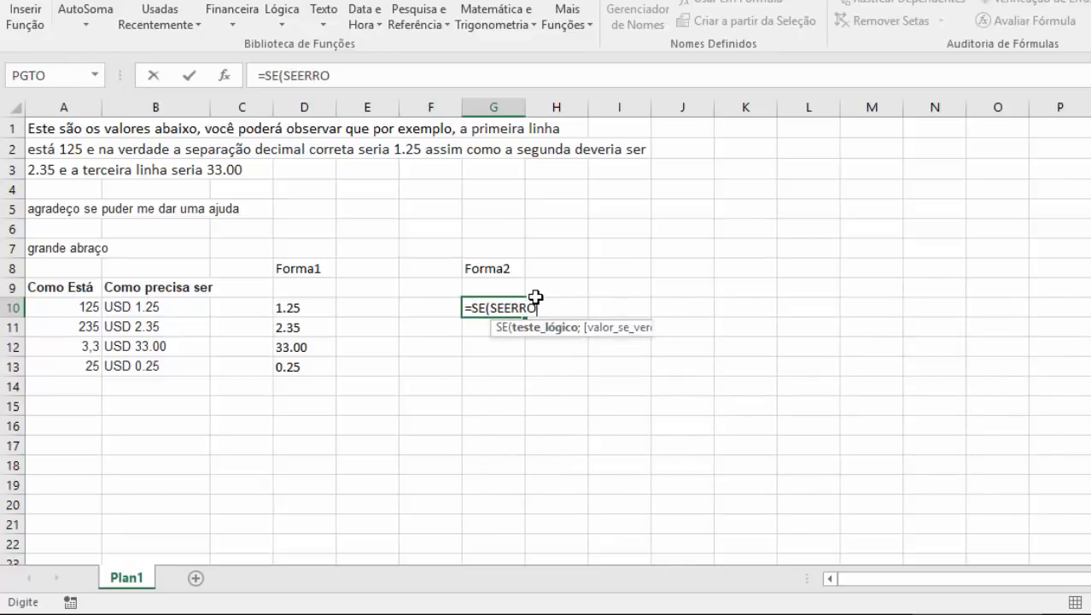
{"action": "type", "text": "(LOCALI"}
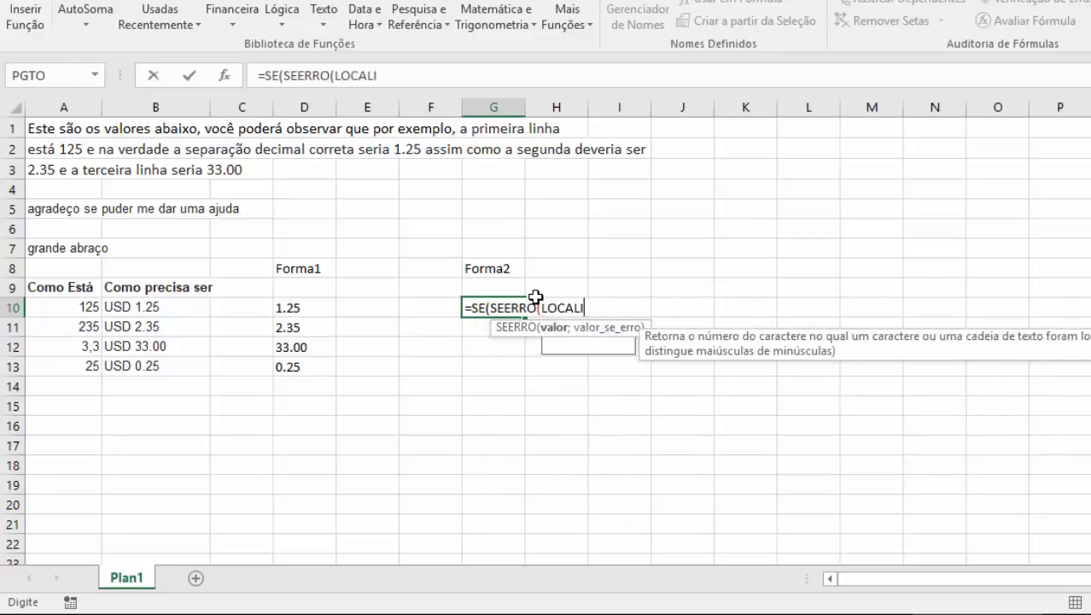
{"action": "type", "text": "ZAR("}
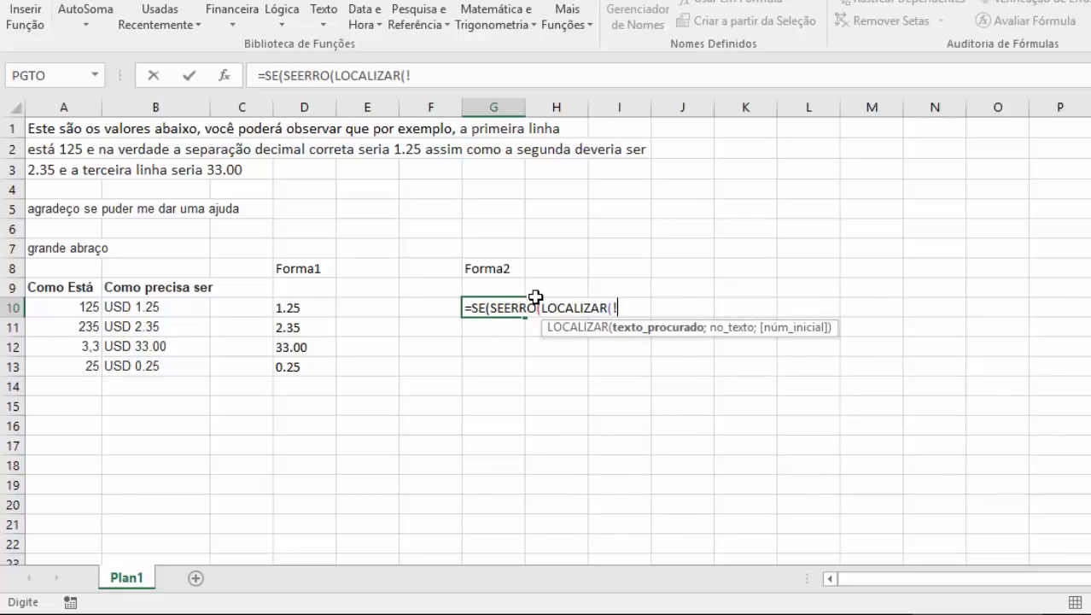
{"action": "type", "text": "\",\";"}
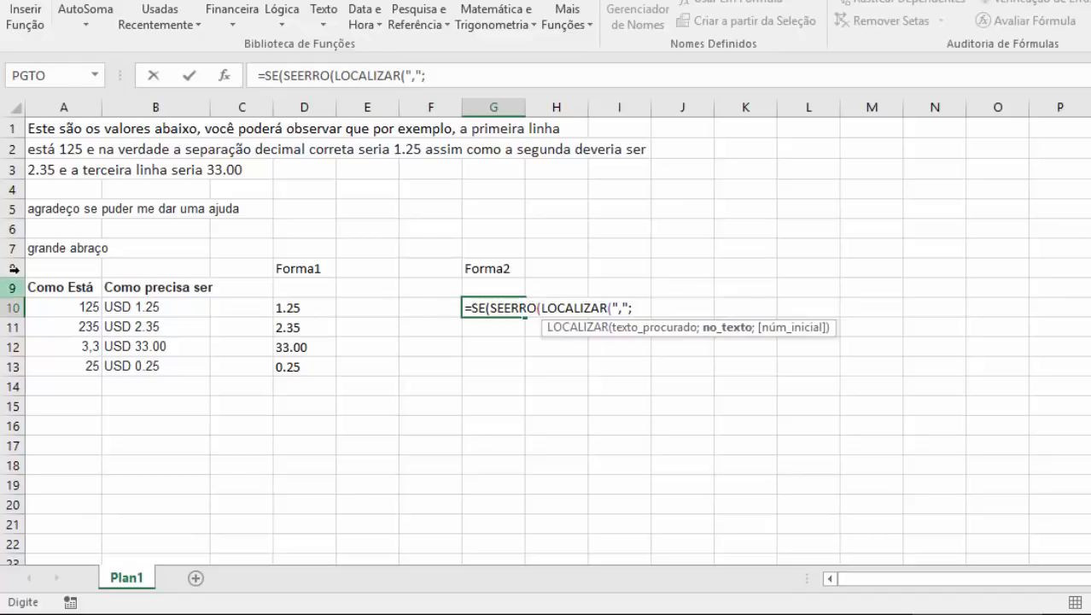
{"action": "left_click", "coordinate": [63, 306]}
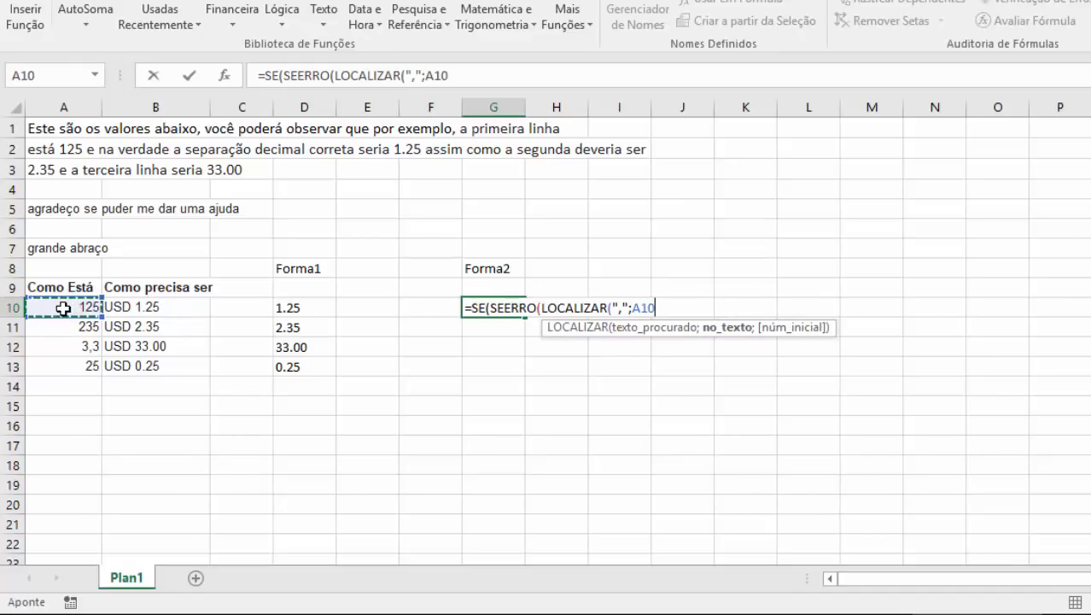
{"action": "type", "text": ";1)"}
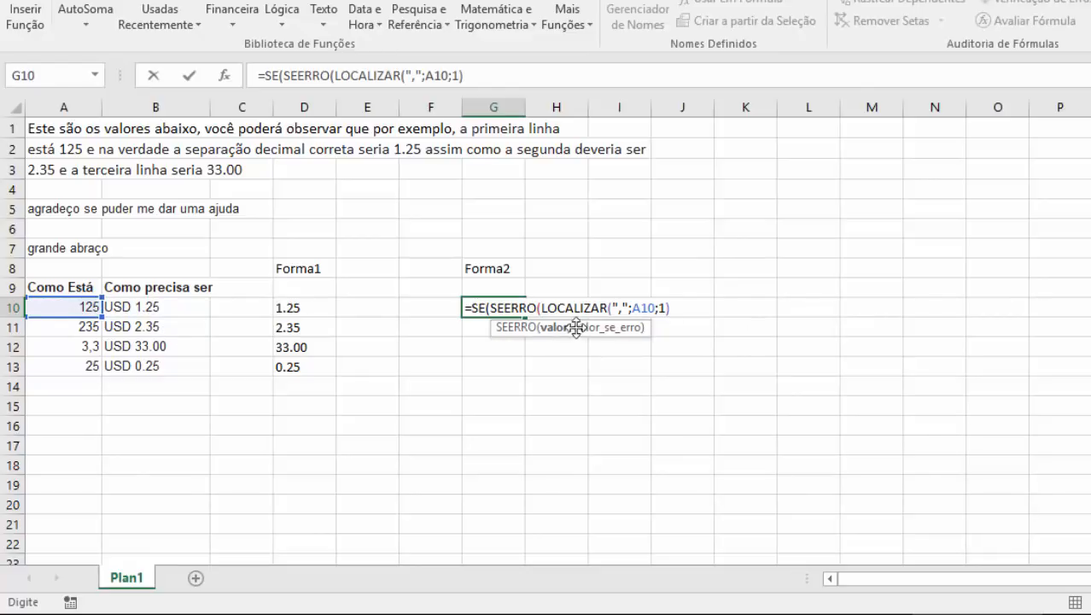
{"action": "left_click_drag", "start_coordinate": [536, 308], "coordinate": [662, 295]}
{"action": "left_click", "coordinate": [662, 295]}
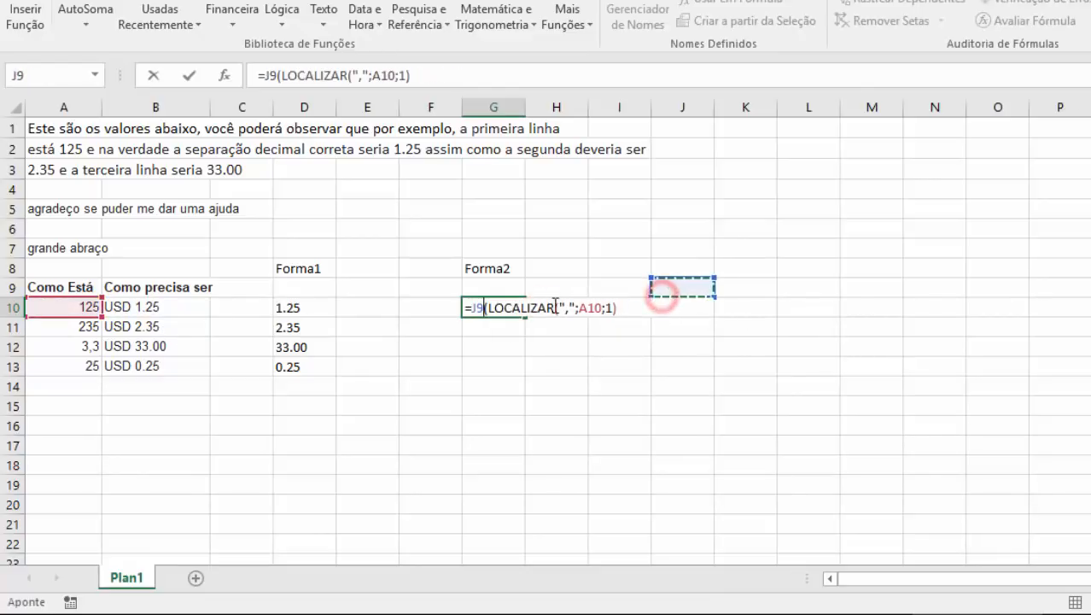
{"action": "key", "text": "ctrl+z"}
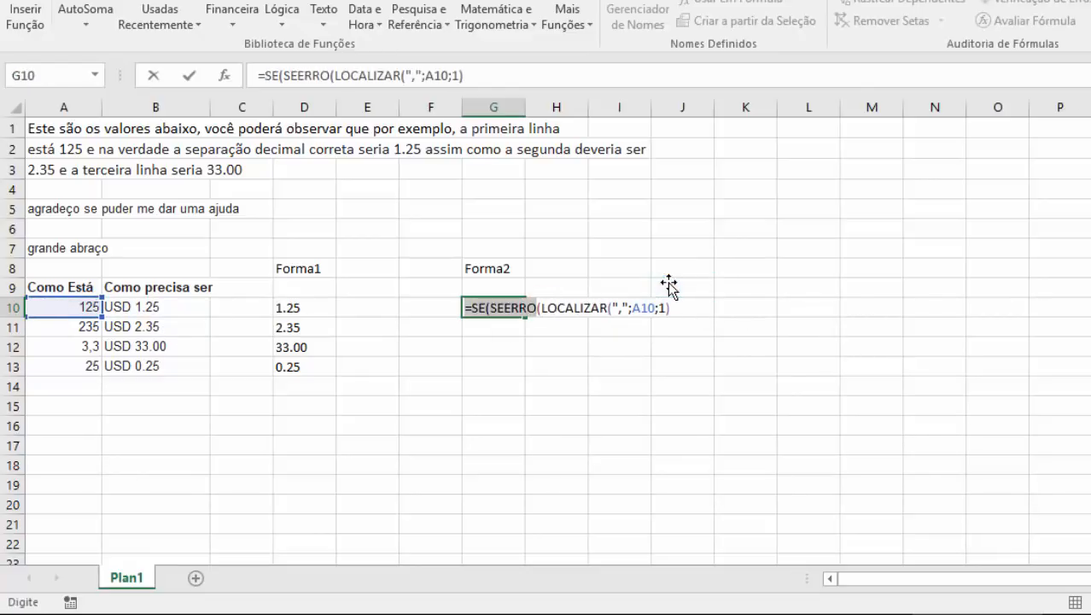
- Close the SEERRO function in the G10 formula with 0 as its value on error
{"action": "left_click", "coordinate": [672, 302]}
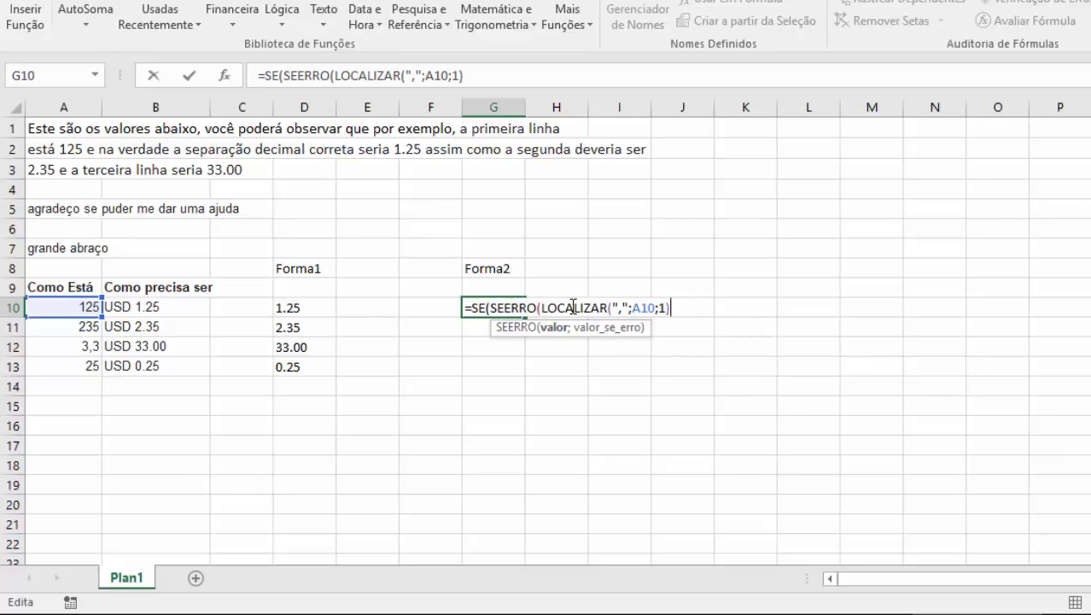
{"action": "type", "text": ";0)"}
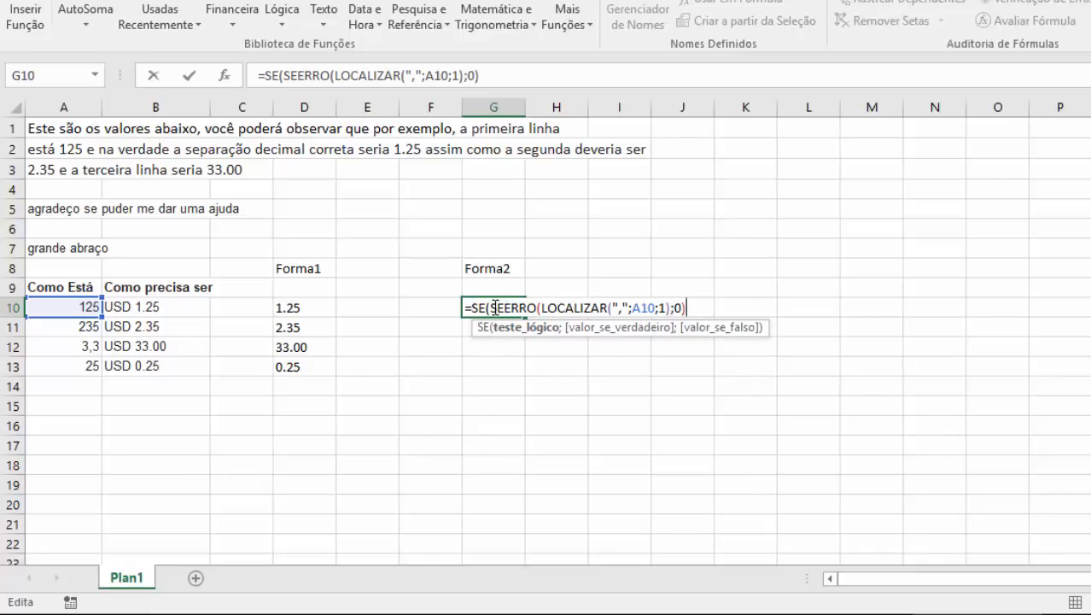
{"action": "left_click_drag", "start_coordinate": [494, 307], "coordinate": [580, 307]}
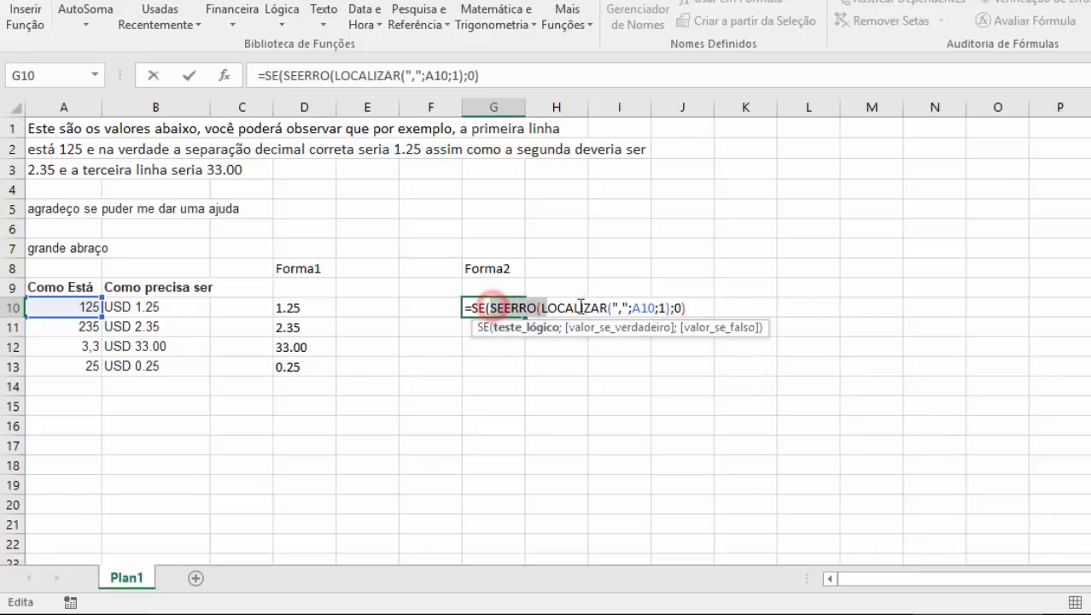
{"action": "left_click", "coordinate": [704, 307]}
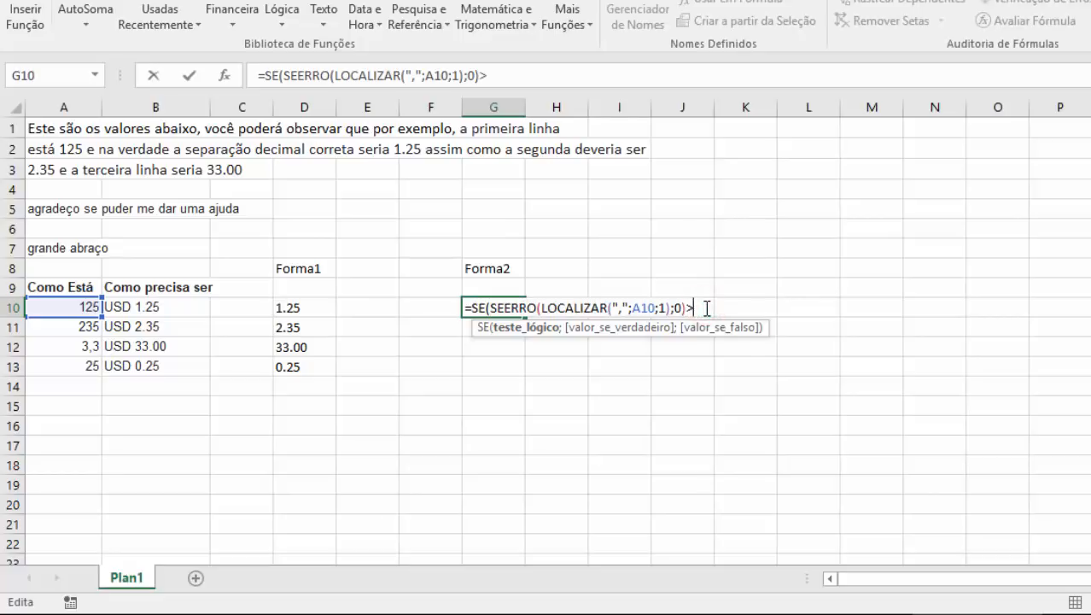
- Complete the G10 formula with the condition >0, A10*10 as true outcome and A10/100 as false outcome, and commit it
{"action": "type", "text": ">0;A10*1"}
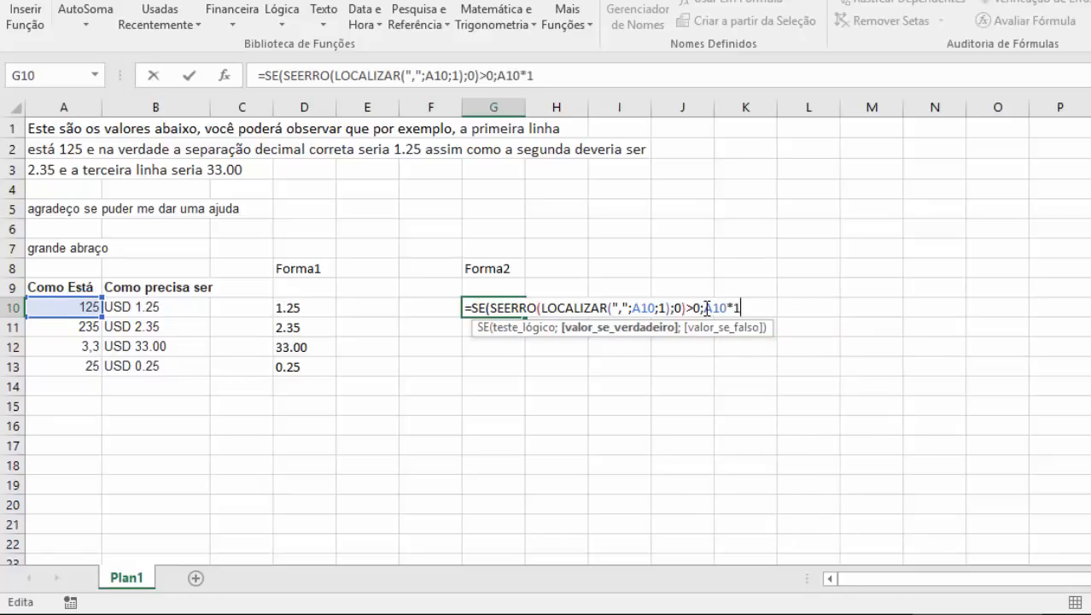
{"action": "type", "text": "0;"}
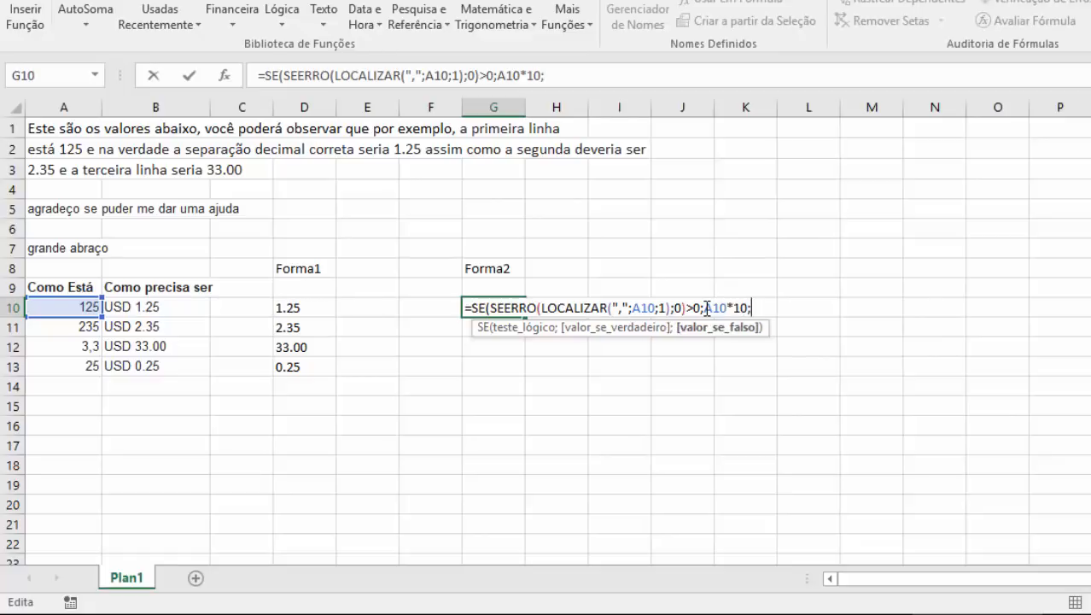
{"action": "type", "text": "A10/100"}
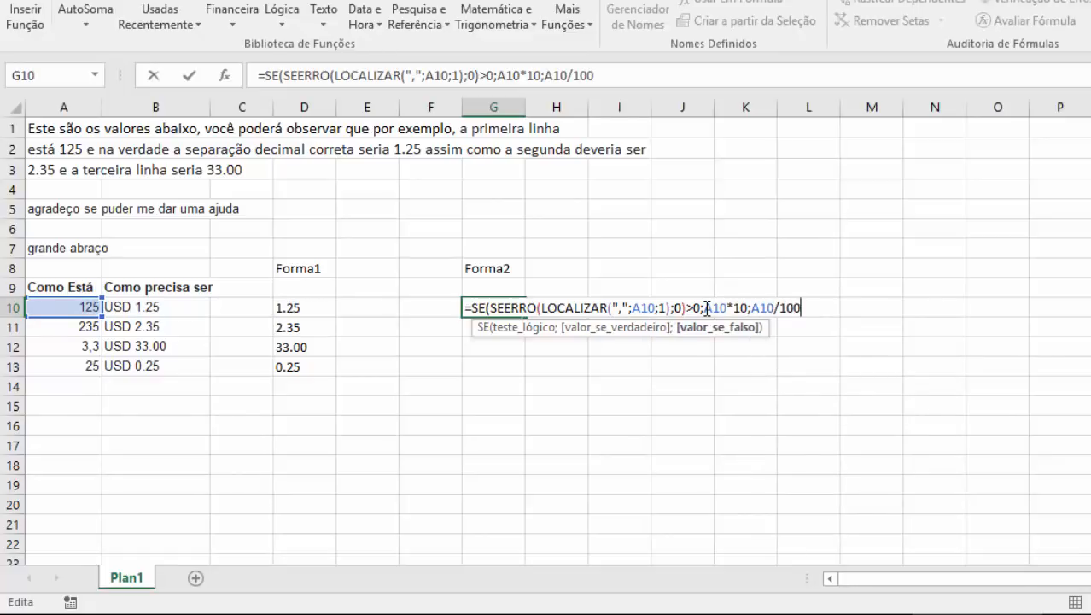
{"action": "type", "text": ")"}
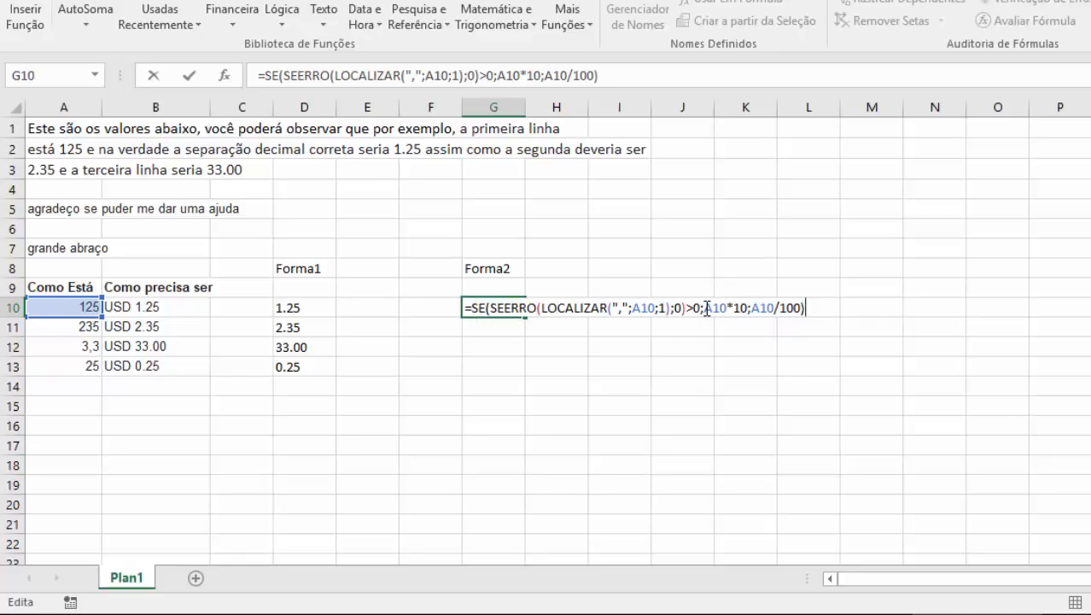
{"action": "key", "text": "Return"}
- Copy the Forma2 formula from G10 into G11, G12 and G13, and check the formula in each Forma2 cell
{"action": "key", "text": "Up"}
{"action": "key", "text": "ctrl+c"}
{"action": "key", "text": "Down"}
{"action": "key", "text": "ctrl+v"}
{"action": "key", "text": "Down"}
{"action": "key", "text": "ctrl+v"}
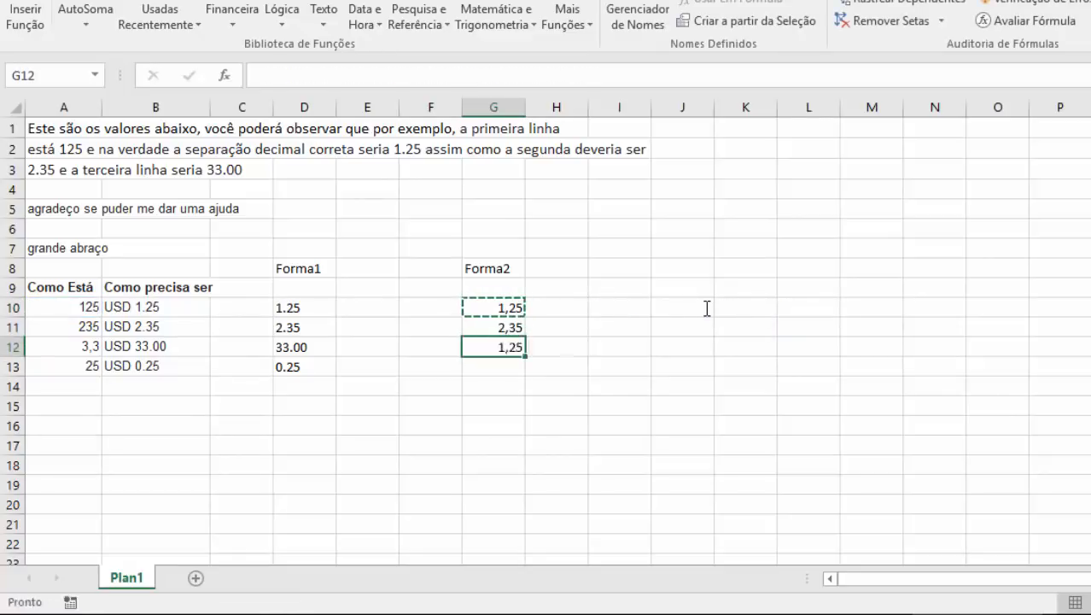
{"action": "key", "text": "Down"}
{"action": "key", "text": "ctrl+v"}
{"action": "key", "text": "Return"}
{"action": "key", "text": "Up"}
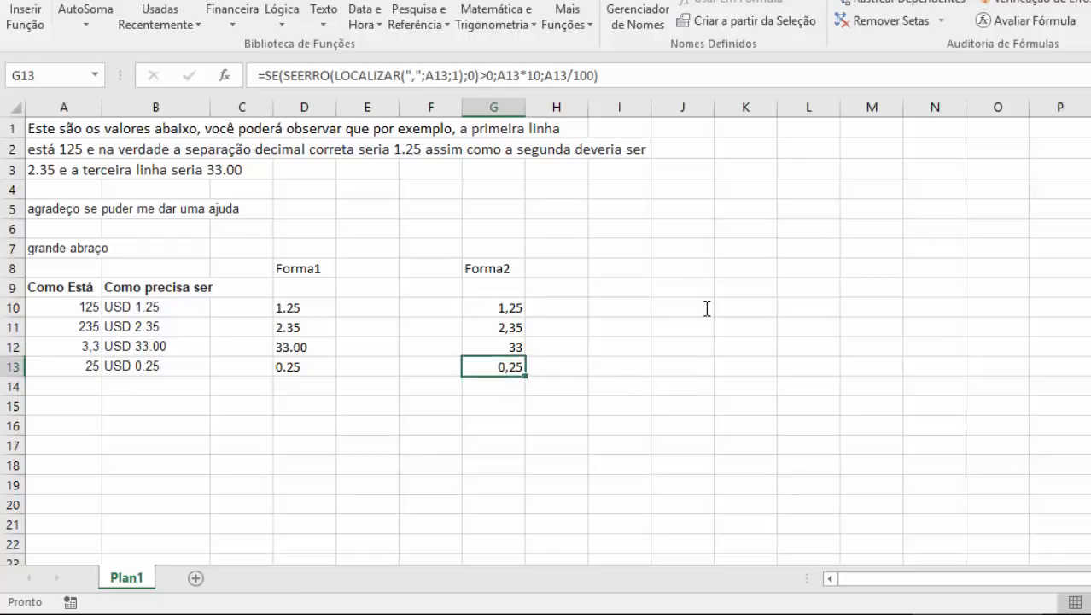
{"action": "key", "text": "Up"}
{"action": "left_click", "coordinate": [513, 307]}
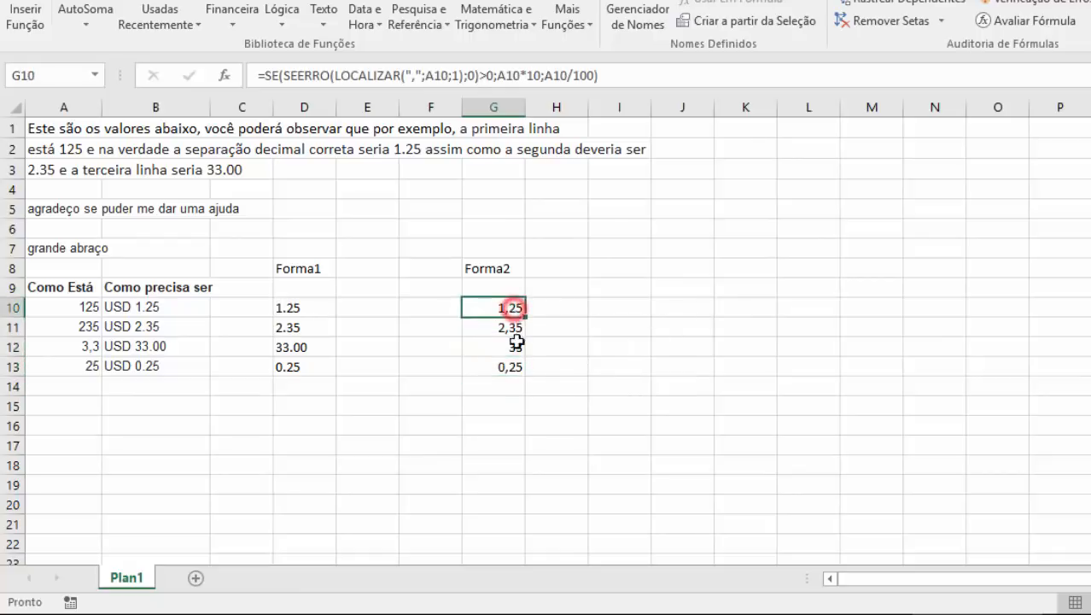
{"action": "left_click", "coordinate": [513, 328]}
{"action": "left_click", "coordinate": [512, 345]}
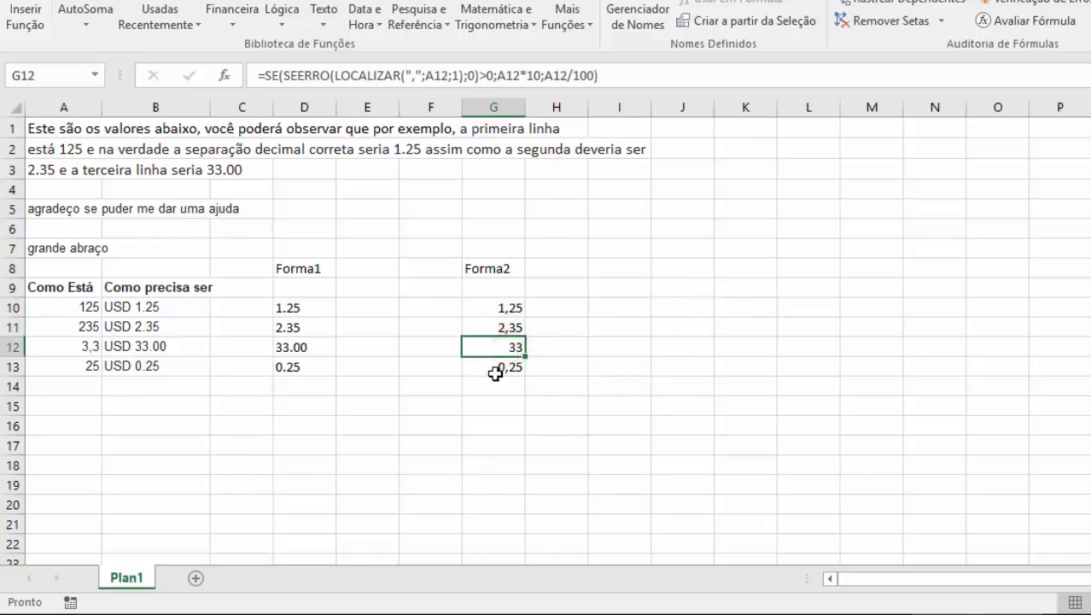
{"action": "left_click", "coordinate": [495, 369]}
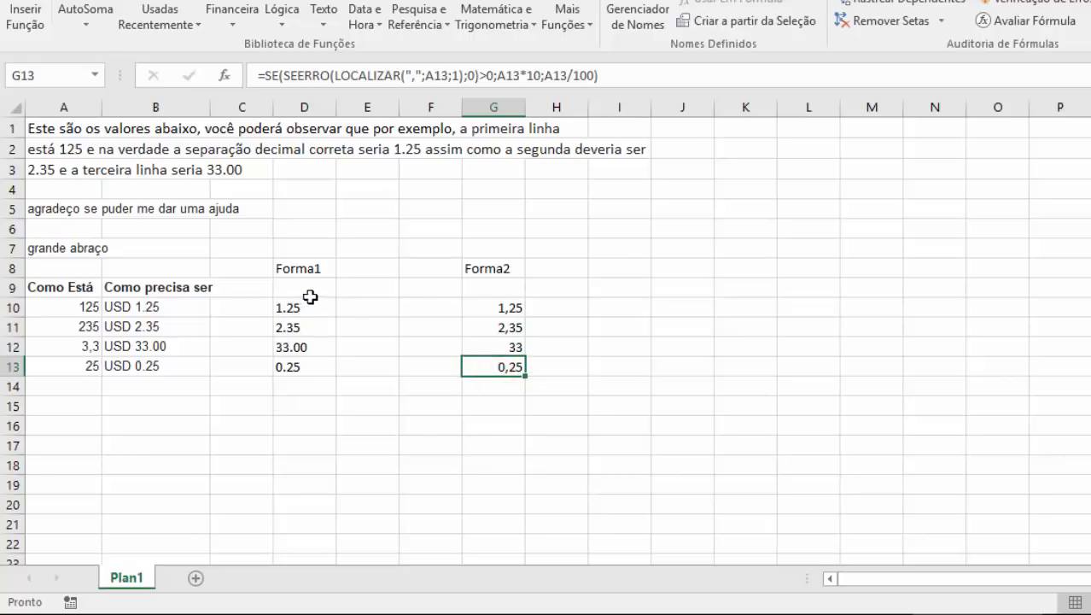
- Display the Forma1 formula from D13 as text in D14 using the FÓRMULATEXTO function
{"action": "left_click", "coordinate": [360, 308]}
{"action": "left_click", "coordinate": [298, 386]}
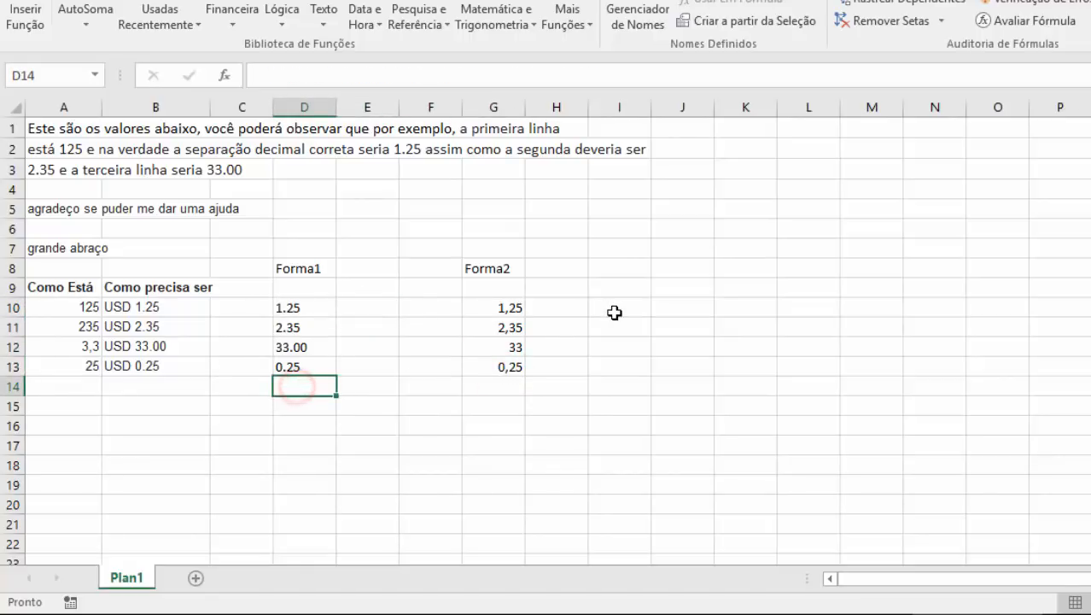
{"action": "type", "text": "=FÓR"}
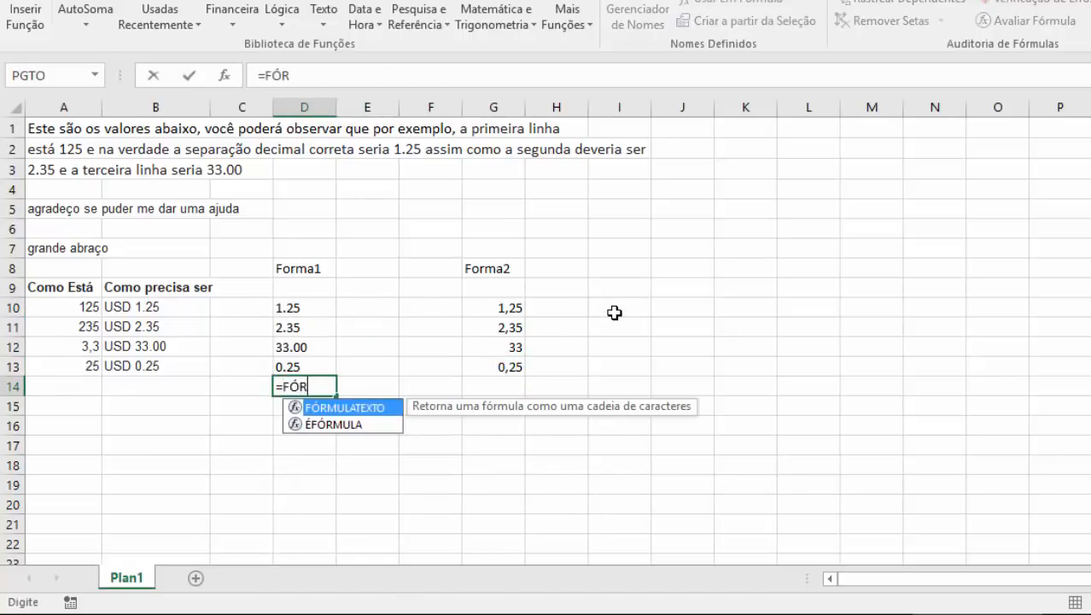
{"action": "key", "text": "Tab"}
{"action": "key", "text": "Up"}
{"action": "key", "text": "Return"}
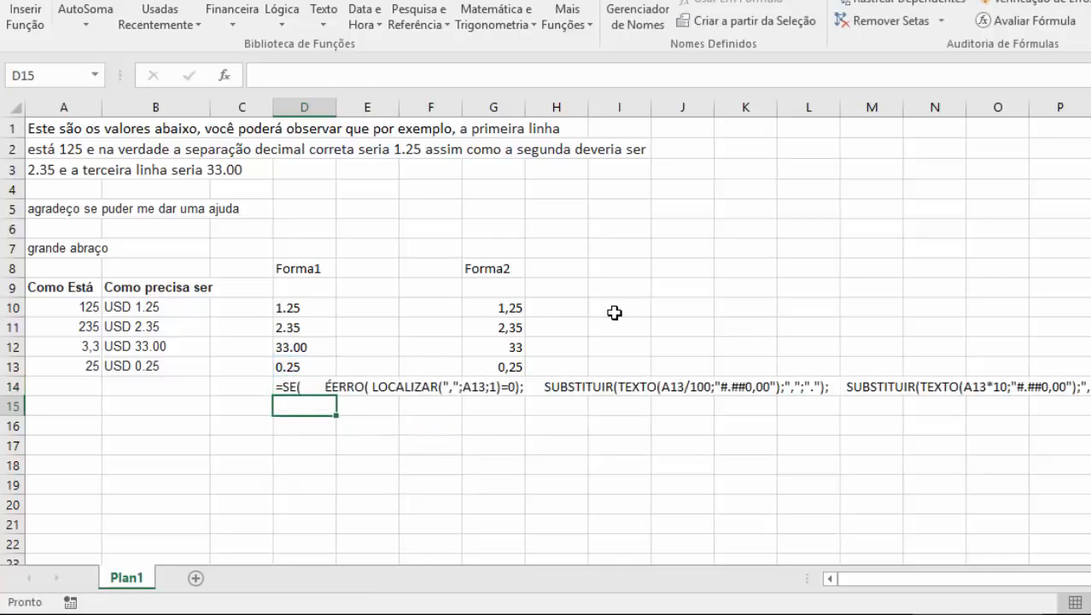
- Display the Forma2 formula from G10 as text in H10 with the FÓRMULATEXTO function
{"action": "key", "text": "Up"}
{"action": "key", "text": "Right"}
{"action": "key", "text": "Right"}
{"action": "key", "text": "Right"}
{"action": "key", "text": "Up"}
{"action": "key", "text": "Up"}
{"action": "key", "text": "Up"}
{"action": "key", "text": "Up"}
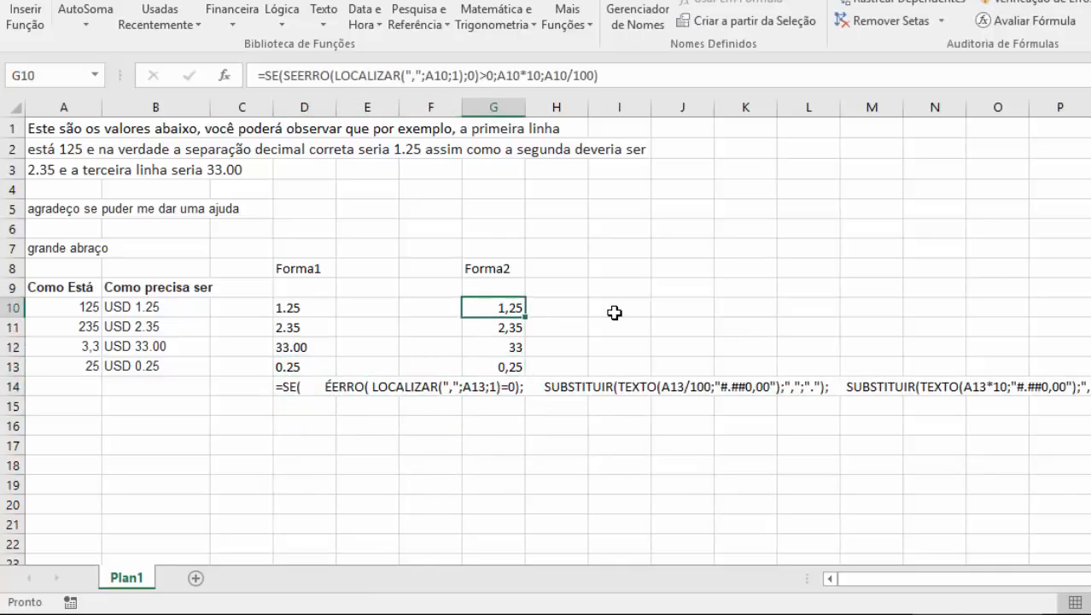
{"action": "key", "text": "Right"}
{"action": "type", "text": "=FO"}
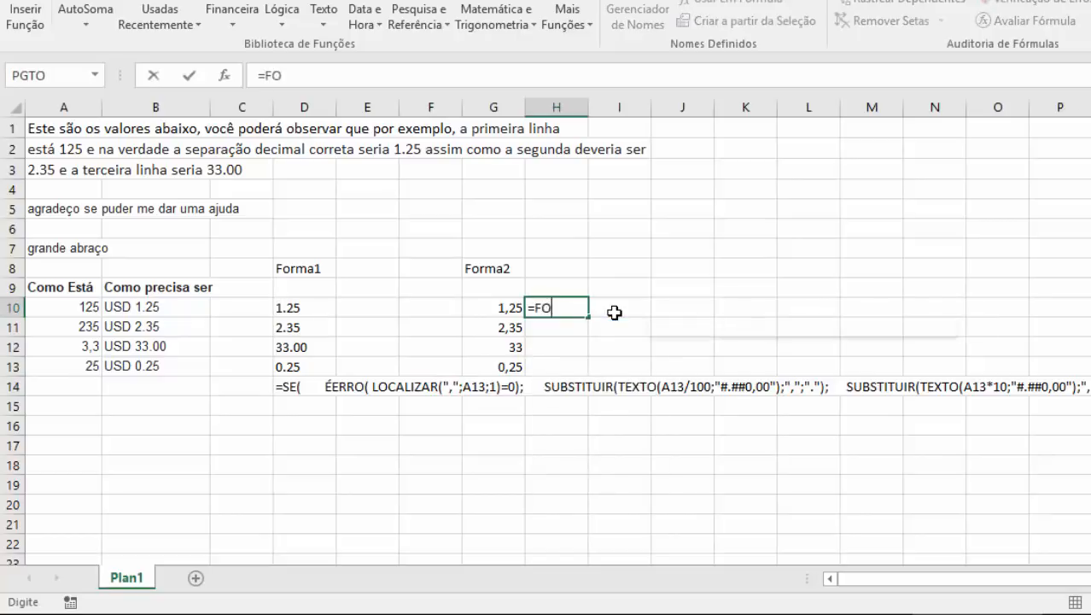
{"action": "key", "text": "BackSpace"}
{"action": "type", "text": "P"}
{"action": "key", "text": "BackSpace"}
{"action": "type", "text": "ÓR"}
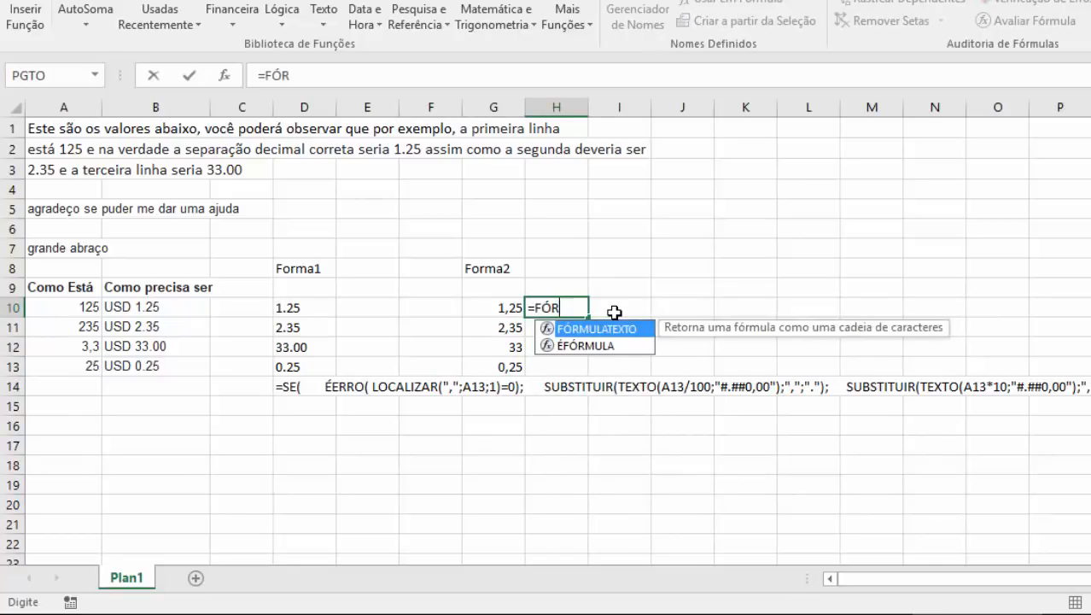
{"action": "key", "text": "Tab"}
{"action": "key", "text": "Left"}
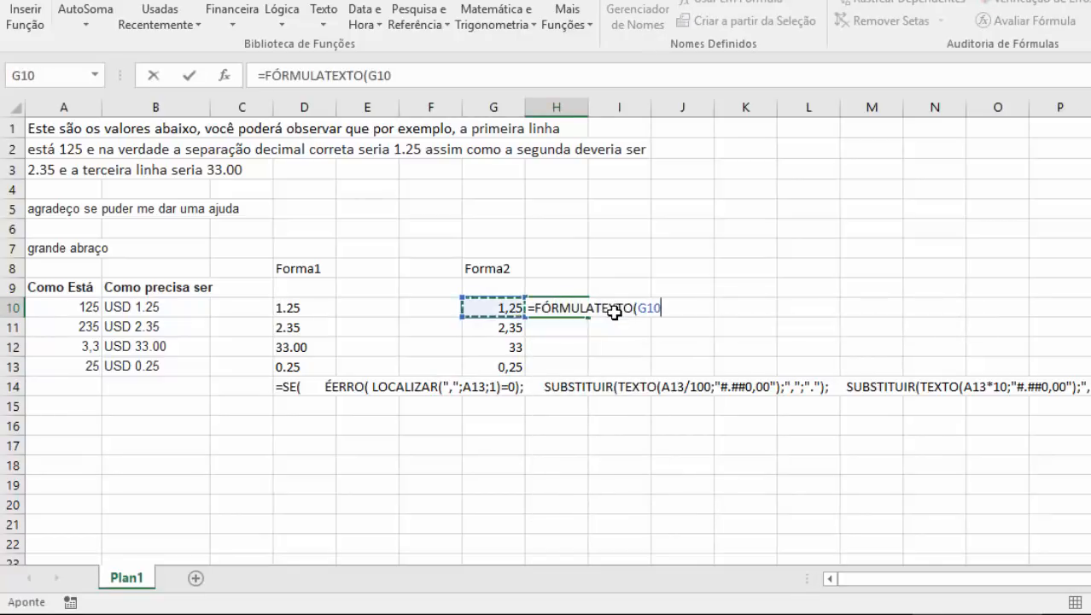
{"action": "key", "text": "Return"}
- Format G10:G13 as Moeda with the symbol $ Inglês (Estados Unidos) and two decimal places
{"action": "key", "text": "Up"}
{"action": "key", "text": "Left"}
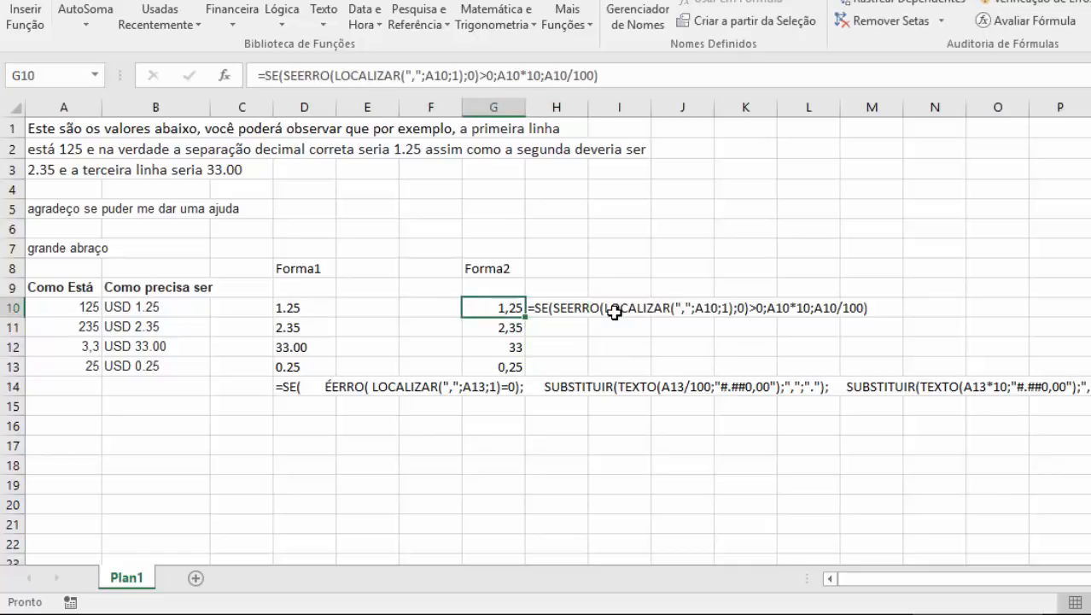
{"action": "left_click_drag", "start_coordinate": [501, 308], "coordinate": [504, 365]}
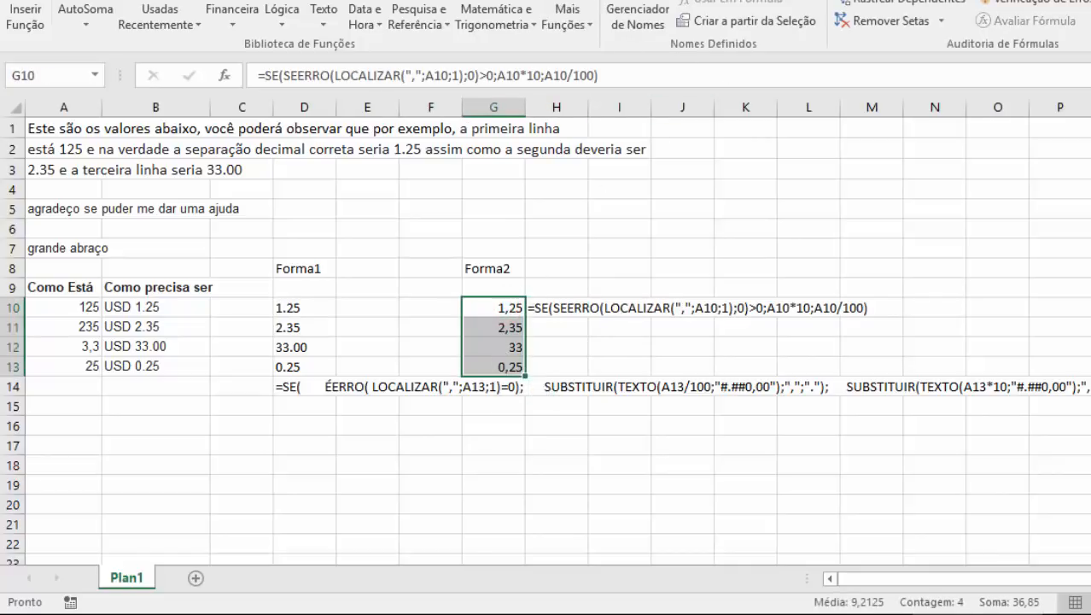
{"action": "left_click", "coordinate": [162, 0]}
{"action": "left_click", "coordinate": [90, 0]}
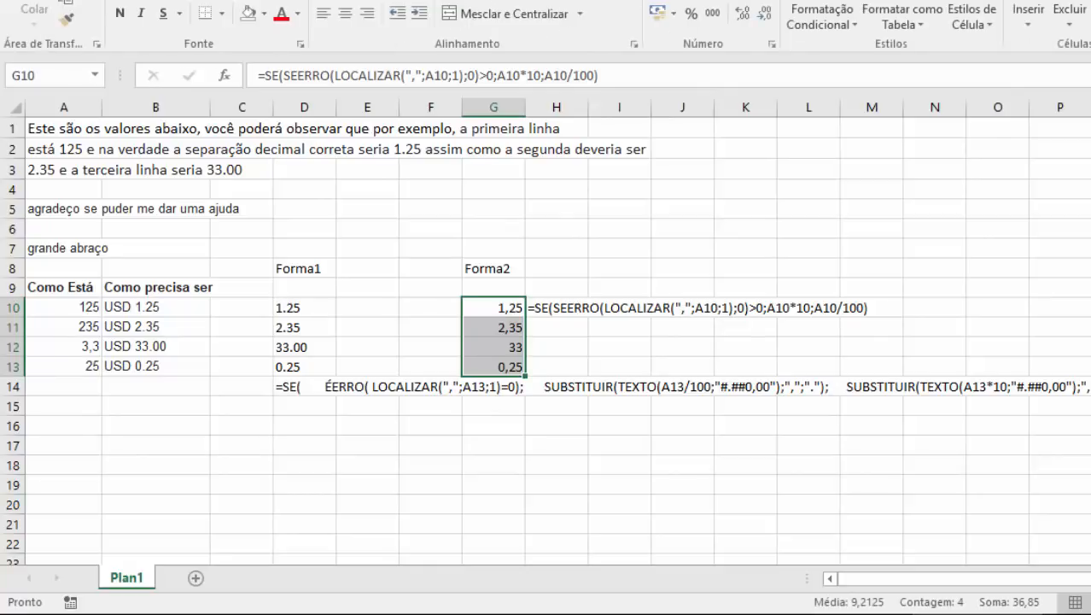
{"action": "left_click", "coordinate": [778, 2]}
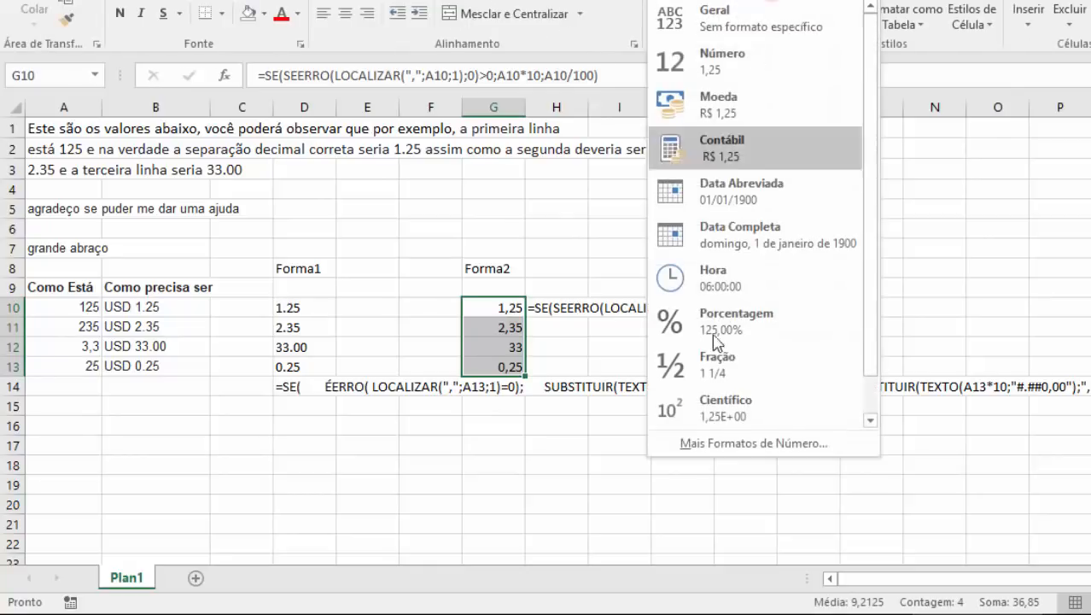
{"action": "left_click", "coordinate": [719, 451]}
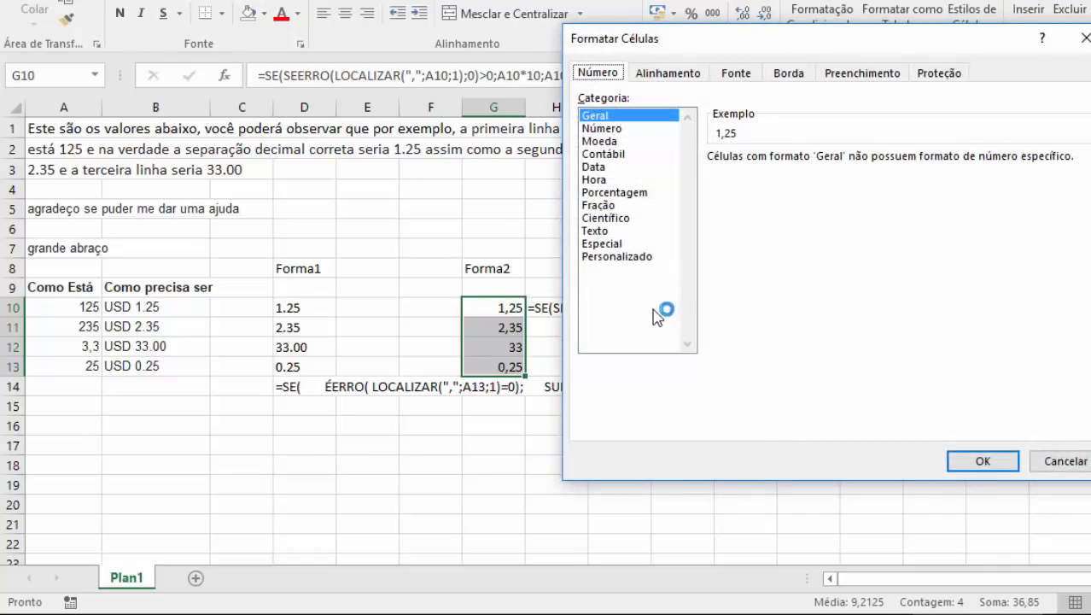
{"action": "left_click", "coordinate": [636, 257]}
{"action": "left_click", "coordinate": [756, 171]}
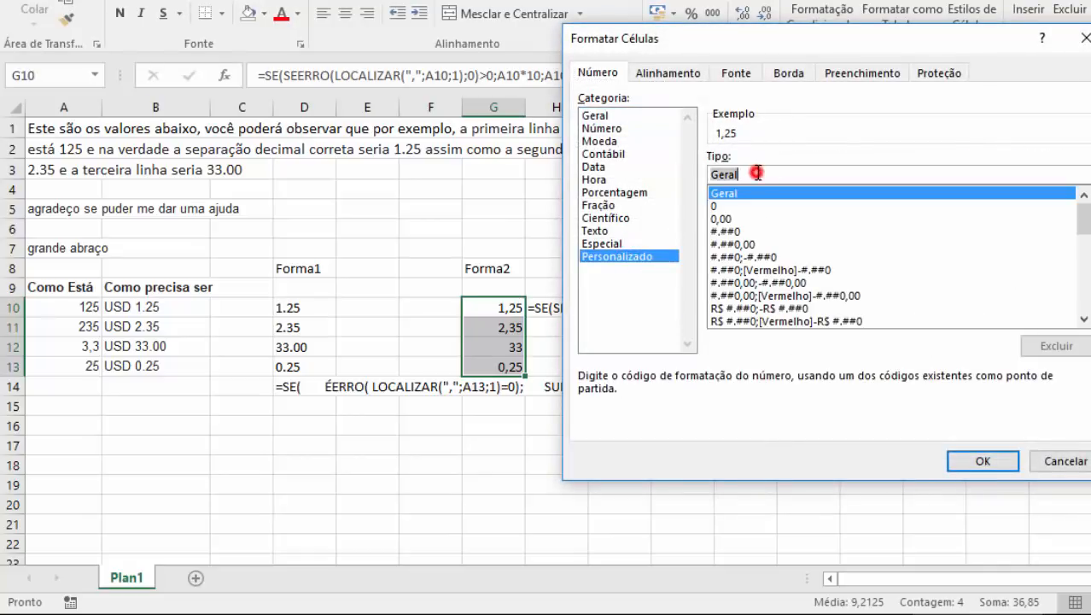
{"action": "left_click", "coordinate": [600, 141]}
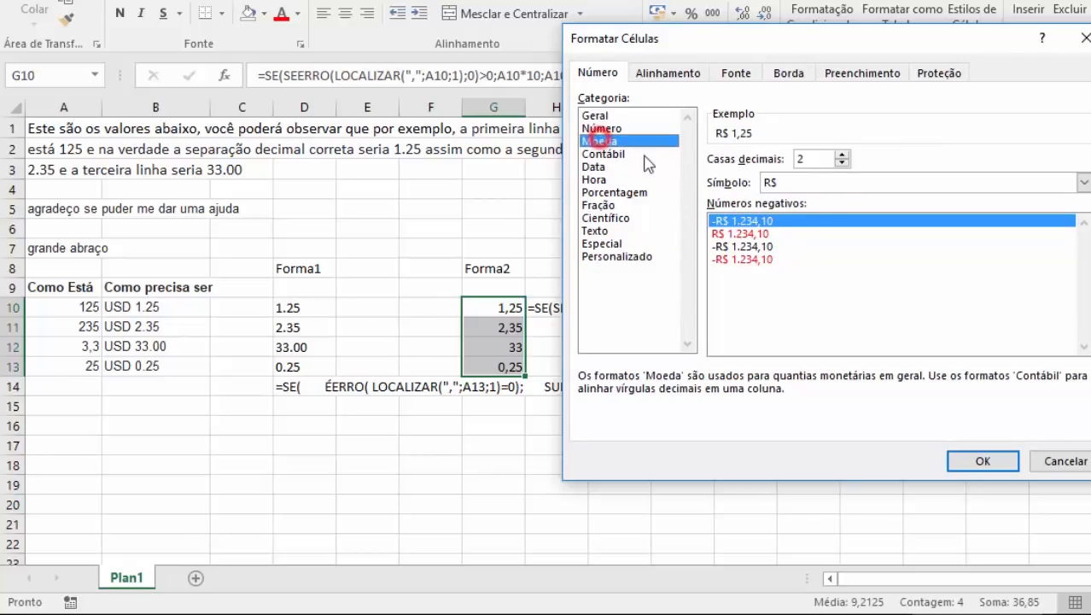
{"action": "left_click", "coordinate": [850, 182]}
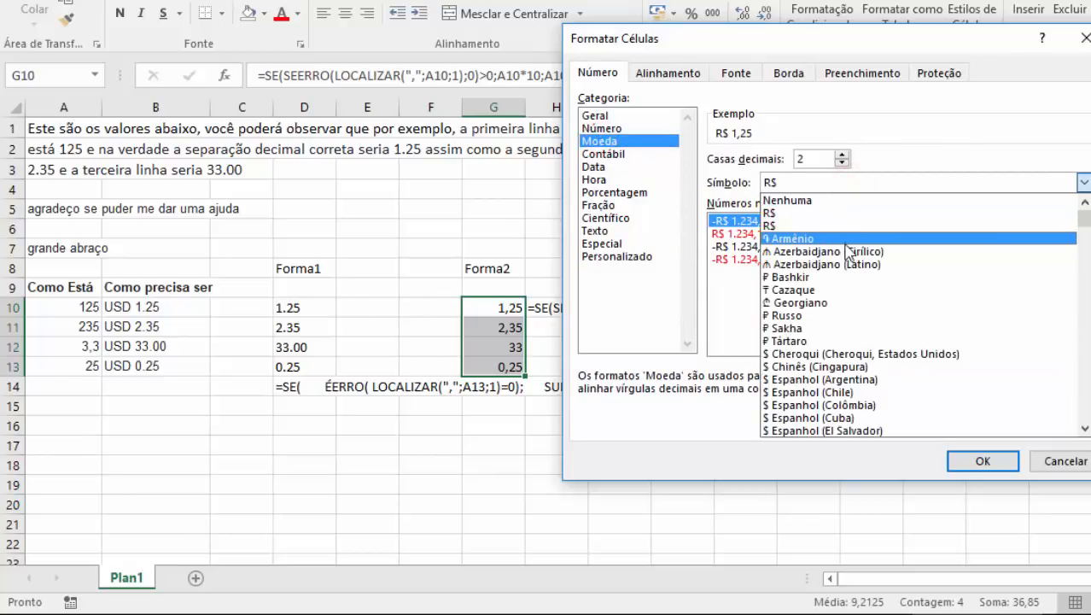
{"action": "scroll", "coordinate": [856, 316], "scroll_direction": "down", "scroll_amount": 1}
{"action": "scroll", "coordinate": [856, 316], "scroll_direction": "down", "scroll_amount": 6}
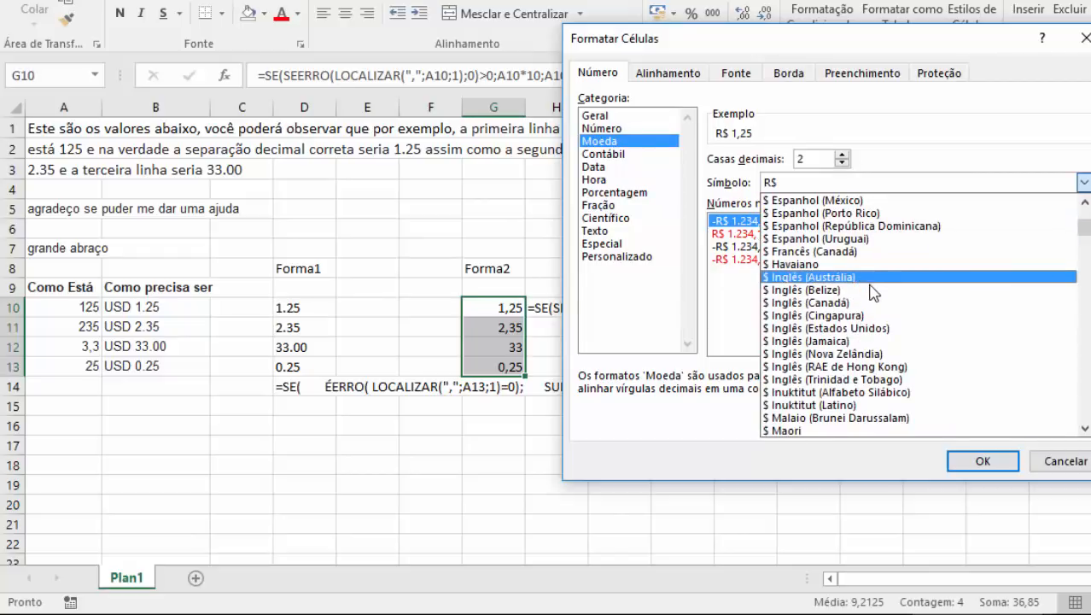
{"action": "left_click", "coordinate": [875, 328]}
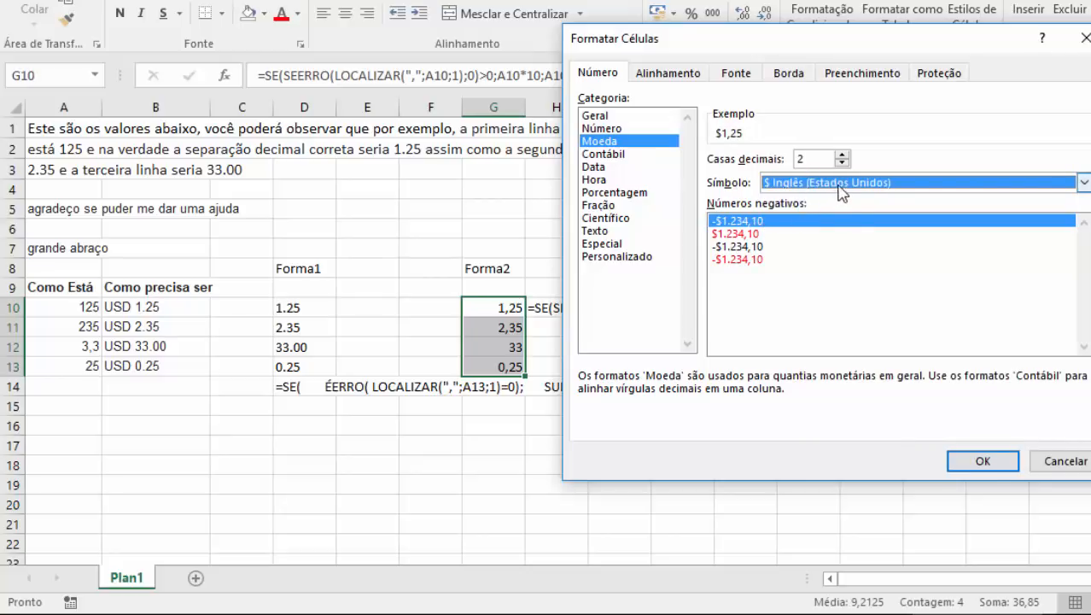
{"action": "left_click", "coordinate": [983, 461]}
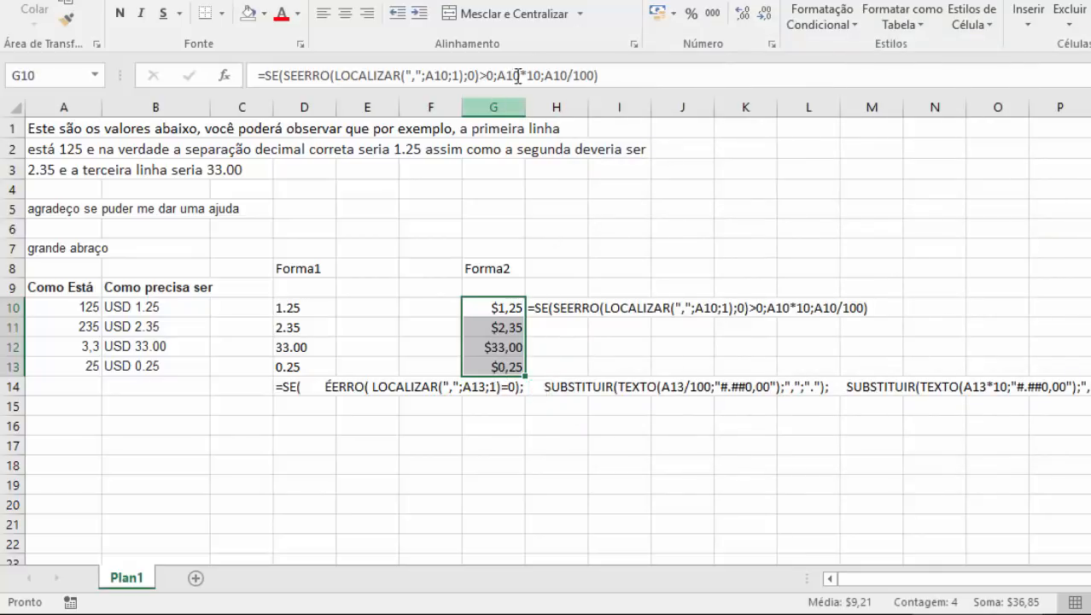
- Add a space after the currency symbol in G10:G13 with the custom number format [$$-en-US] #.##0,00
{"action": "left_click", "coordinate": [664, 12]}
{"action": "left_click", "coordinate": [767, 441]}
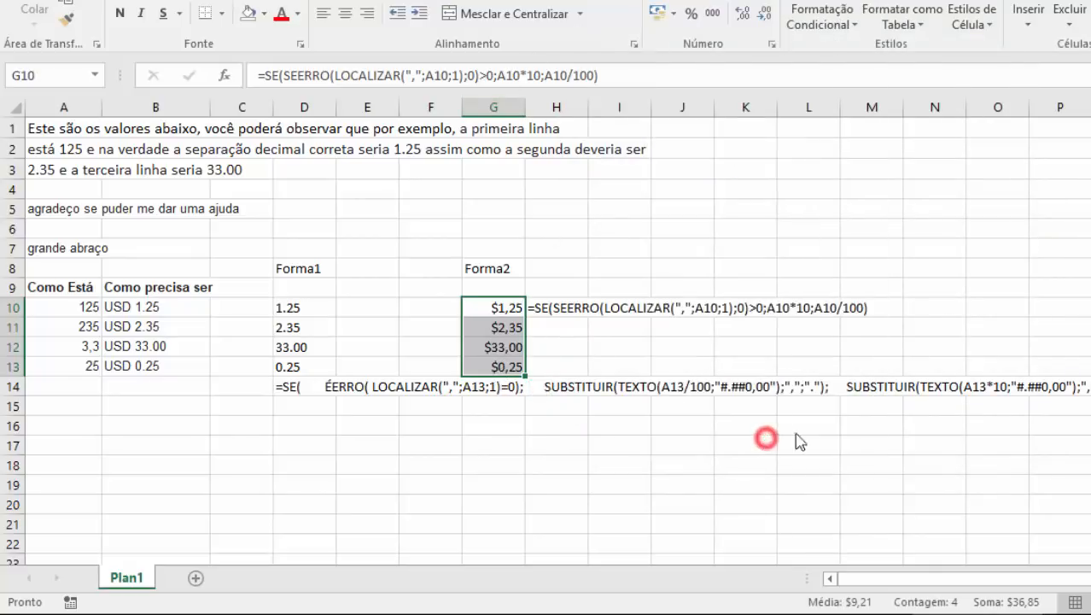
{"action": "left_click", "coordinate": [616, 256]}
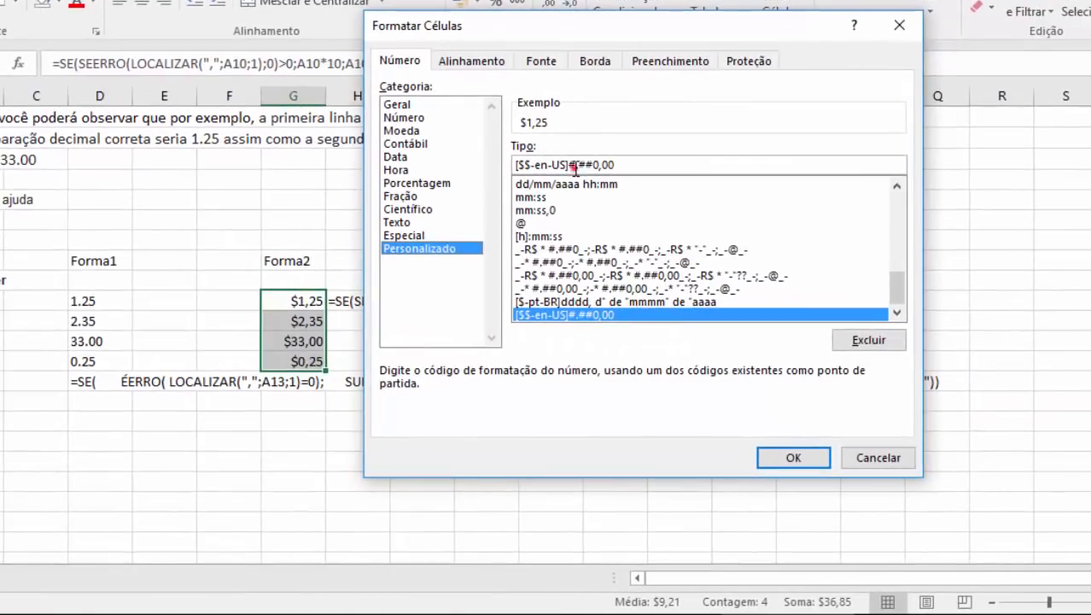
{"action": "left_click", "coordinate": [615, 167]}
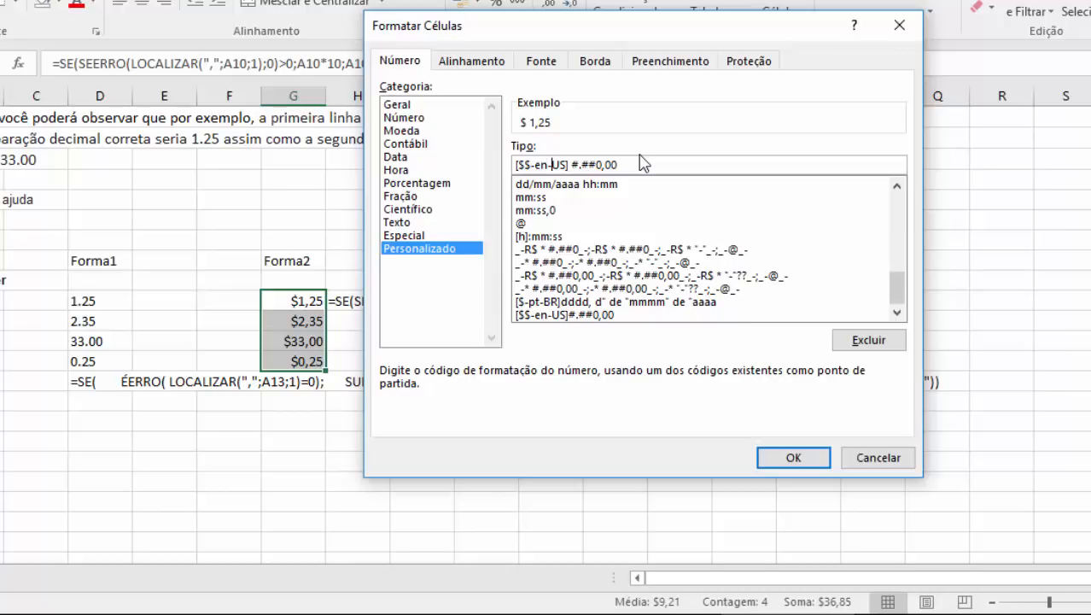
{"action": "key", "text": "Return"}
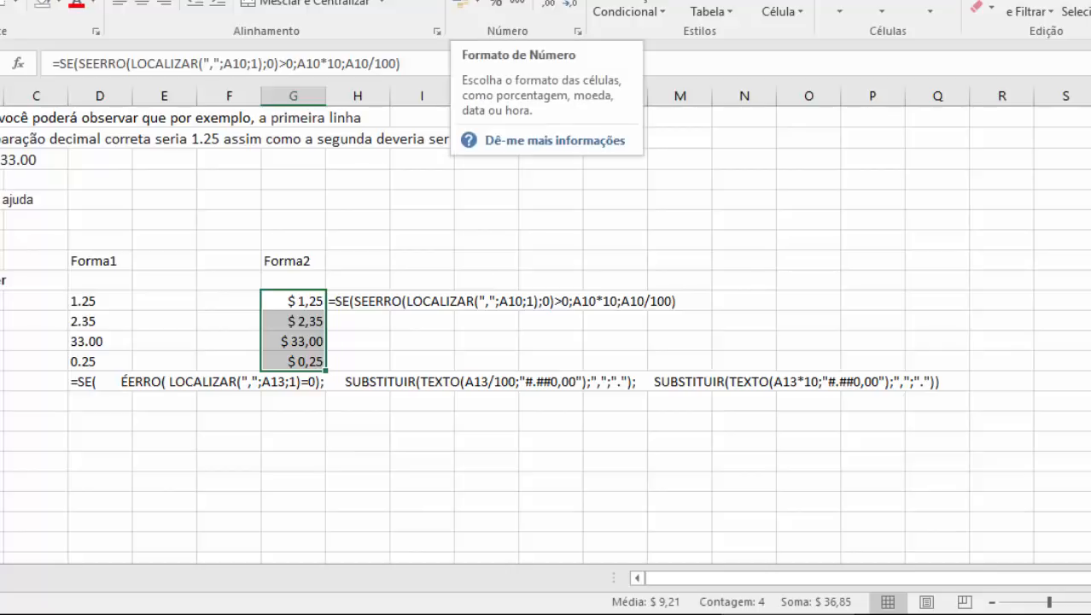
- Change the custom number format of G10:G13 to "USD" #.##0,00
{"action": "left_click", "coordinate": [570, 0]}
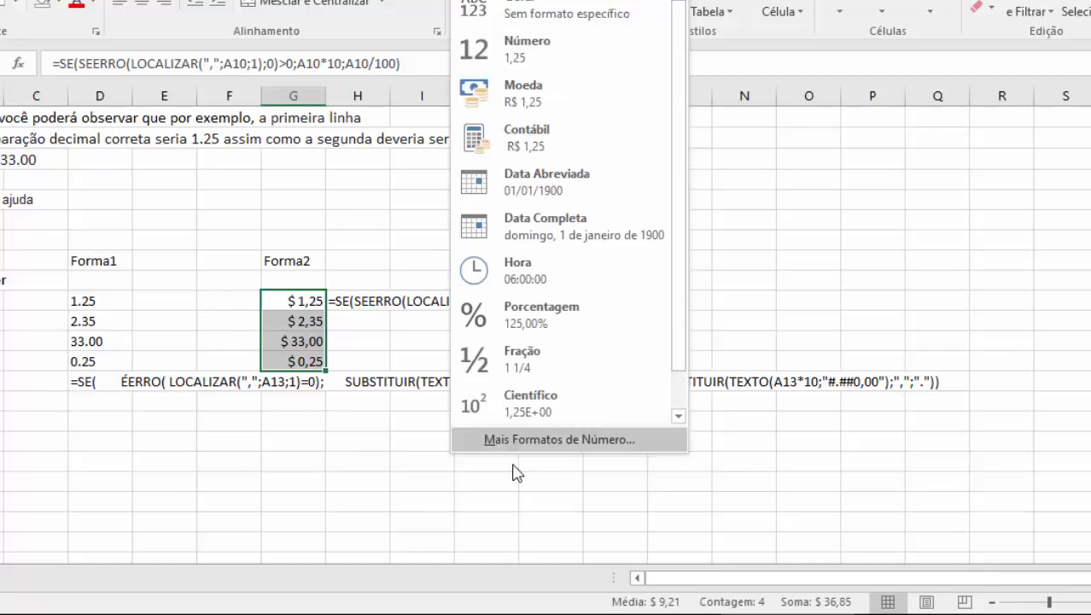
{"action": "left_click", "coordinate": [533, 441]}
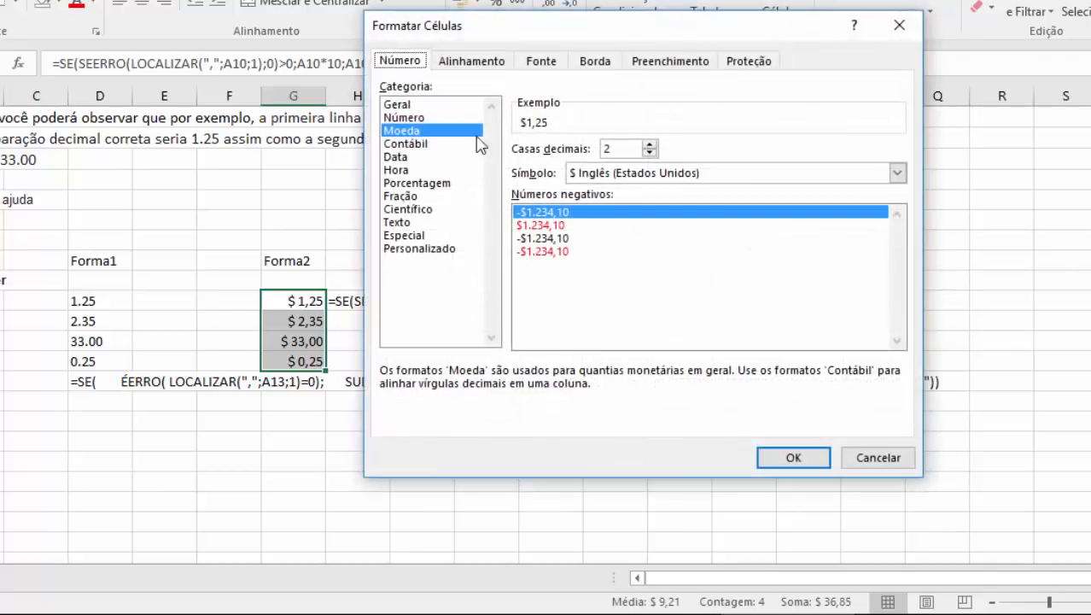
{"action": "left_click", "coordinate": [422, 249]}
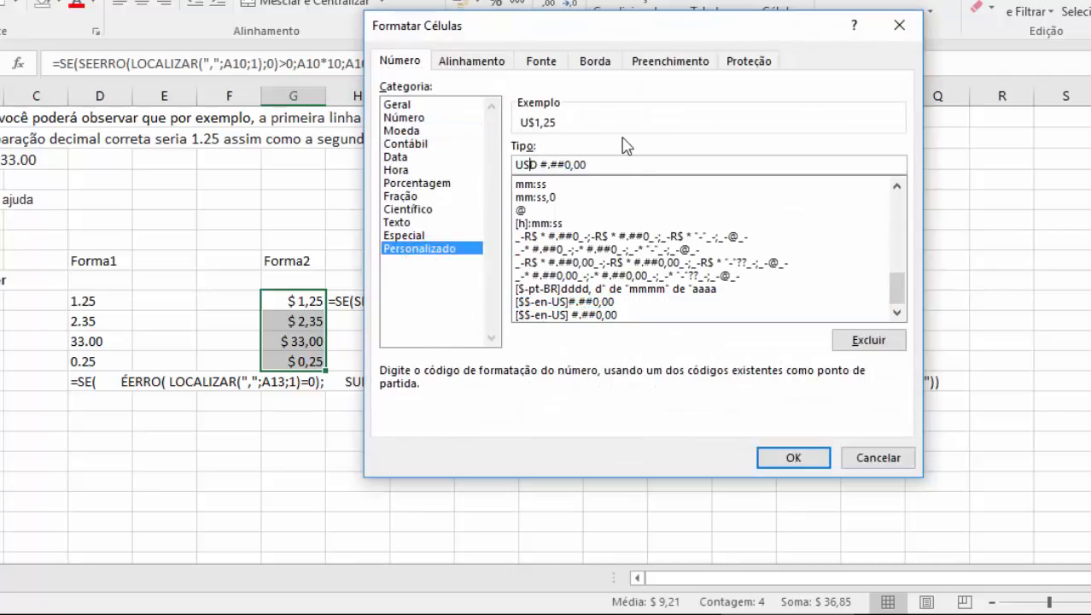
{"action": "key", "text": "Home"}
{"action": "type", "text": "\""}
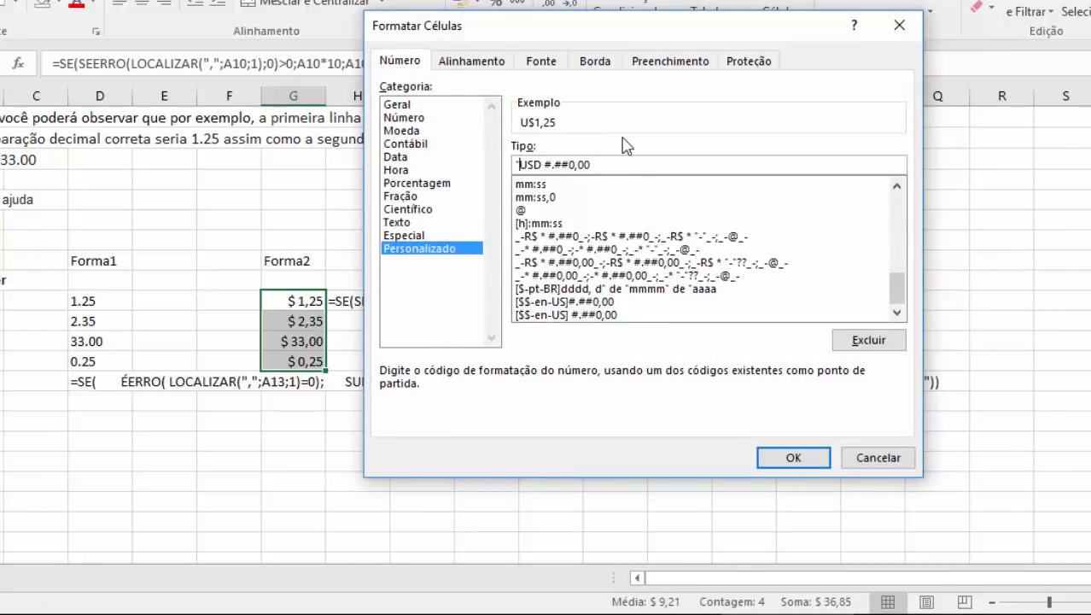
{"action": "key", "text": "Right"}
{"action": "type", "text": "\""}
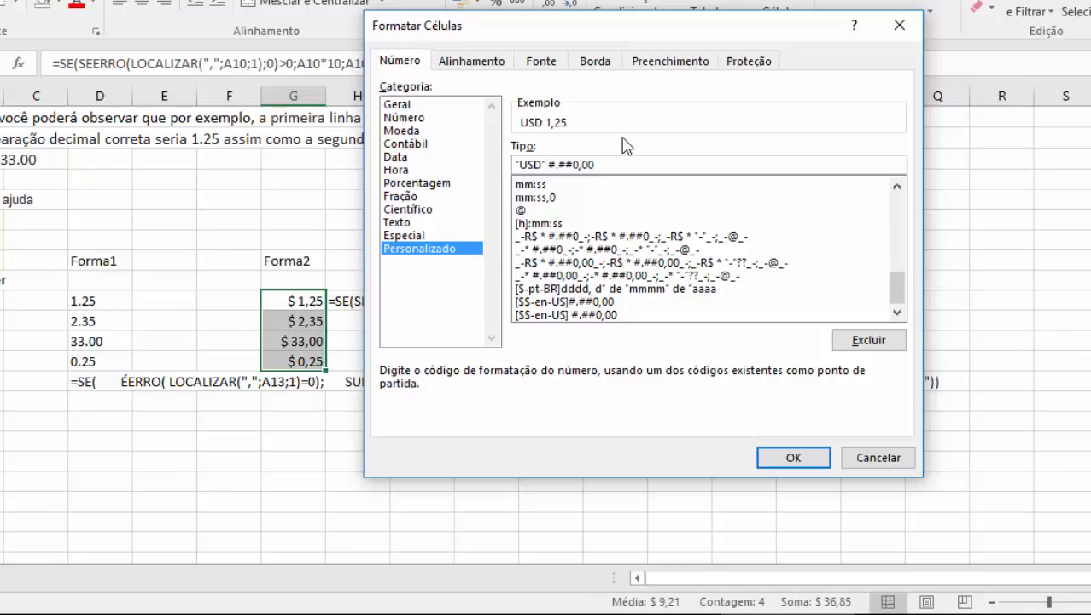
{"action": "key", "text": "Return"}
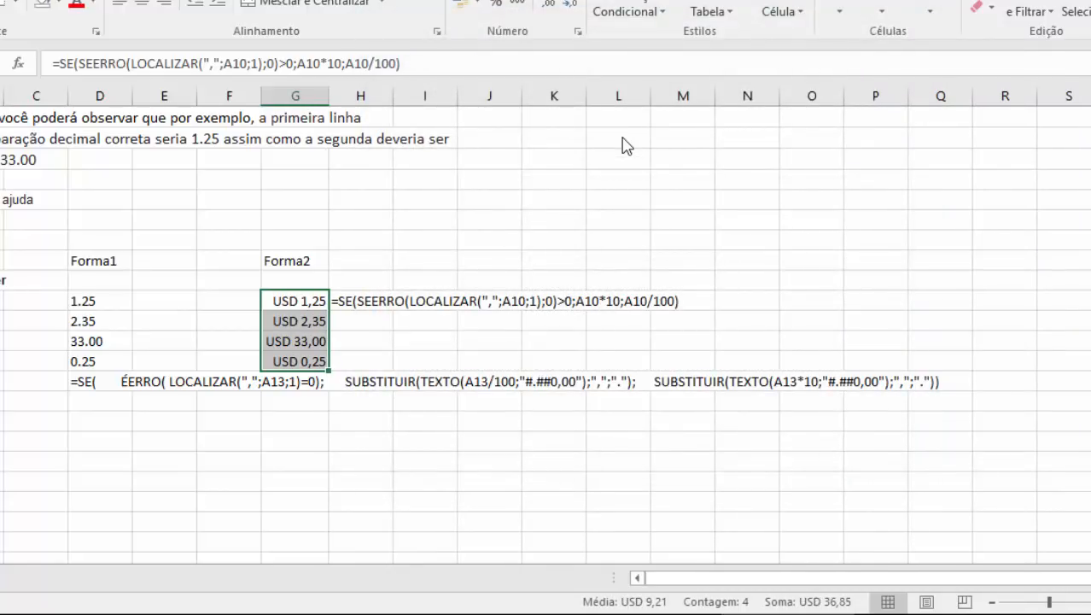
- Total the Forma2 values in G10:G13 with a SOMA formula in G16
{"action": "key", "text": "Down"}
{"action": "key", "text": "Down"}
{"action": "key", "text": "Down"}
{"action": "key", "text": "Down"}
{"action": "key", "text": "Down"}
{"action": "key", "text": "Down"}
{"action": "key", "text": "Down"}
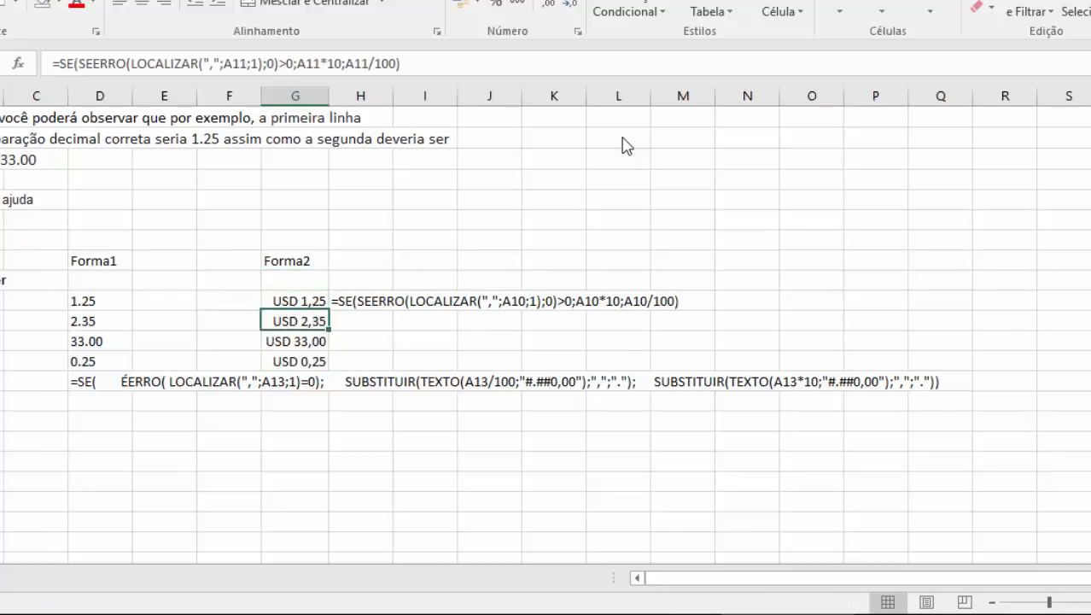
{"action": "key", "text": "Up"}
{"action": "key", "text": "F2"}
{"action": "type", "text": "=SOMA("}
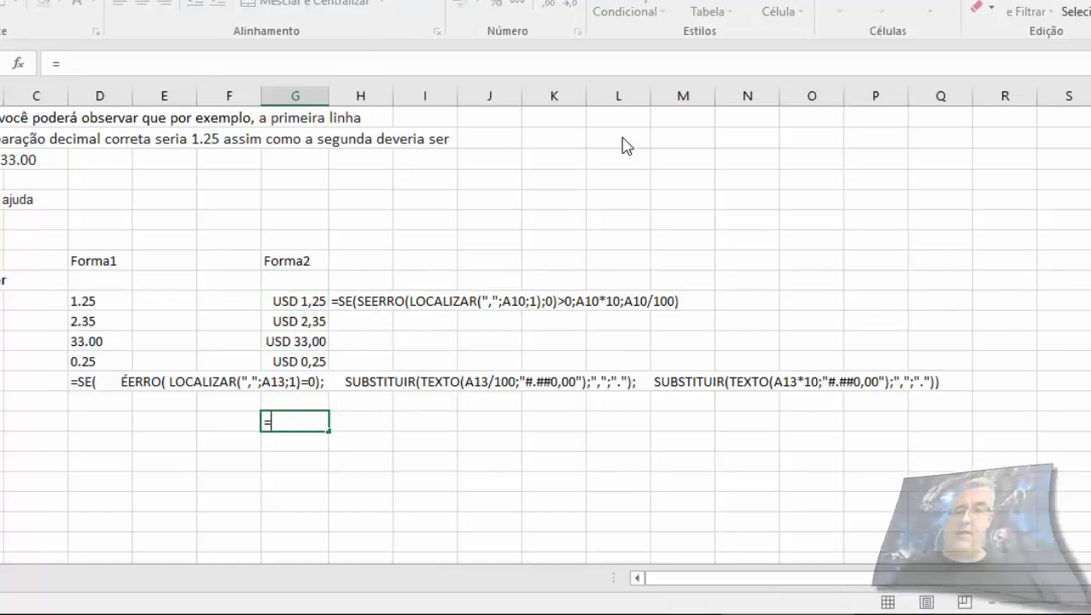
{"action": "key", "text": "Up"}
{"action": "key", "text": "Up"}
{"action": "key", "text": "Up"}
{"action": "key", "text": "shift+Up"}
{"action": "key", "text": "shift+Up"}
{"action": "key", "text": "shift+Up"}
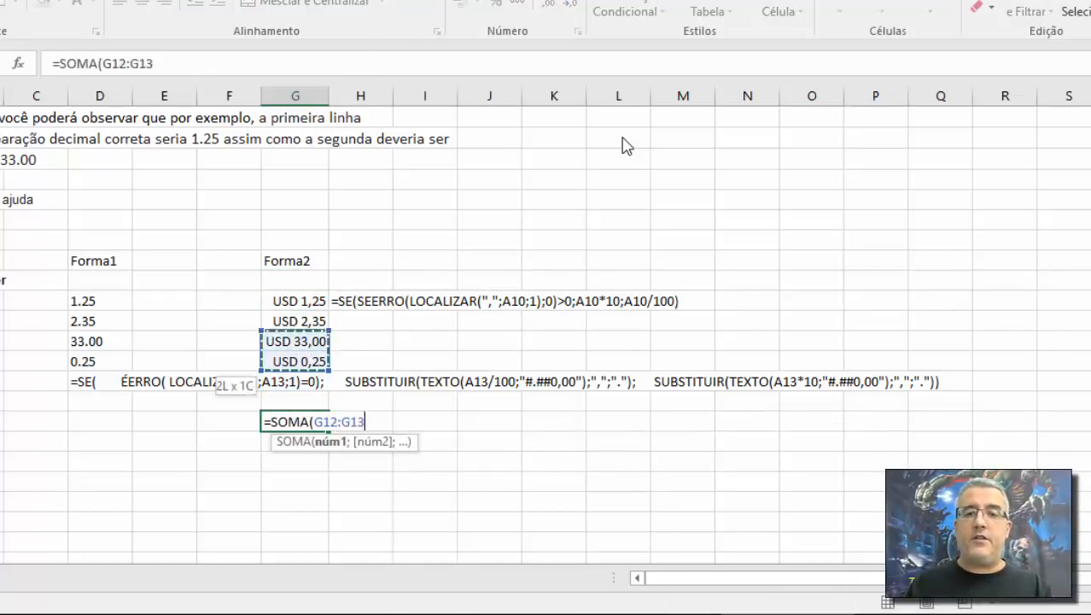
{"action": "key", "text": "Return"}
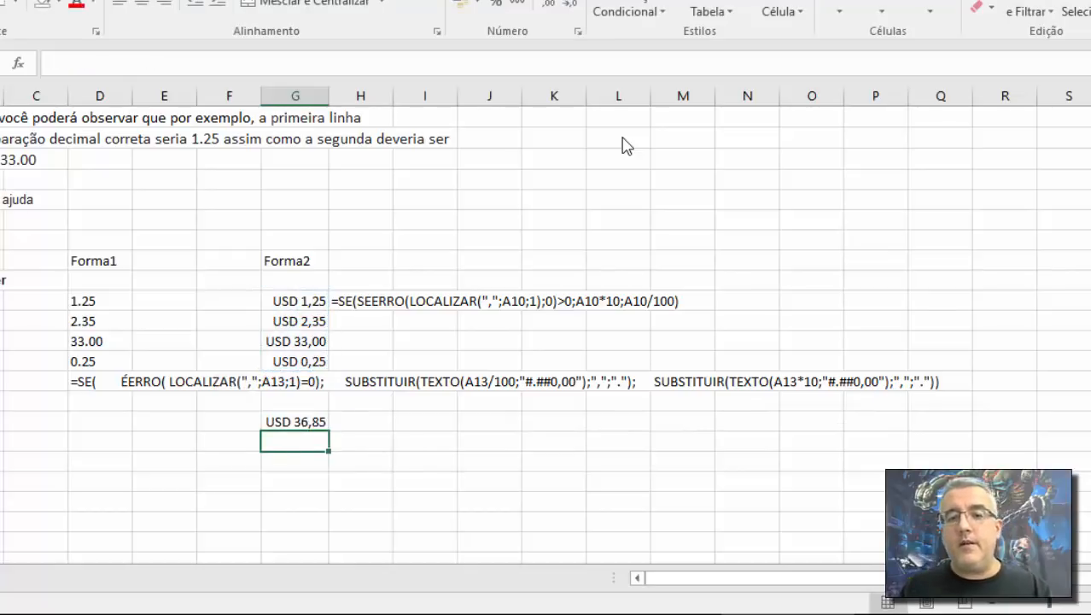
{"action": "key", "text": "Up"}
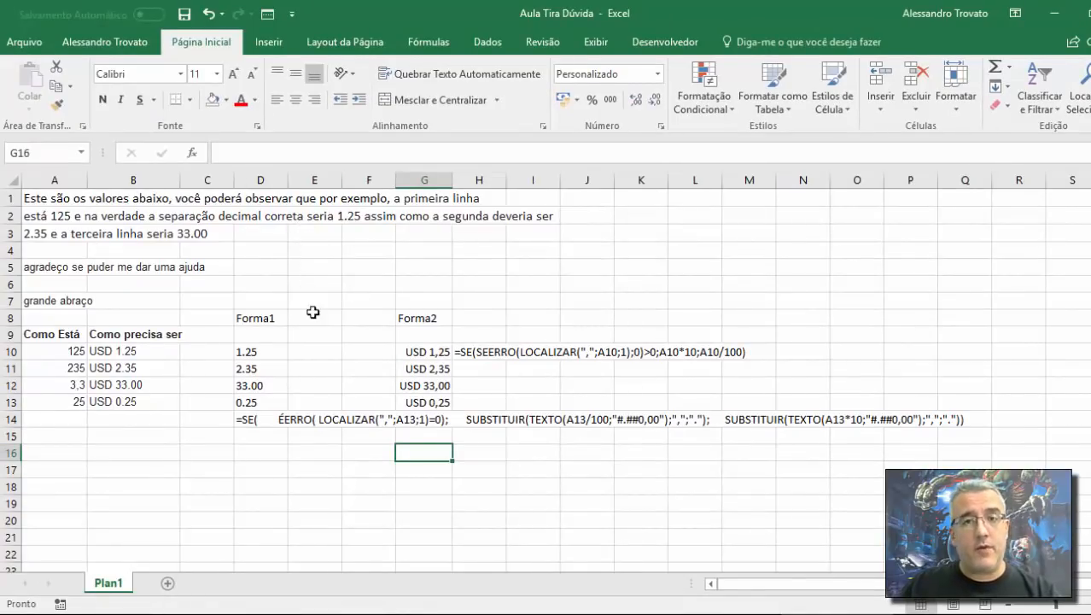
- Examine the Forma2 formula text in H10 and the full Forma1 formula in D10
{"action": "left_click", "coordinate": [472, 349]}
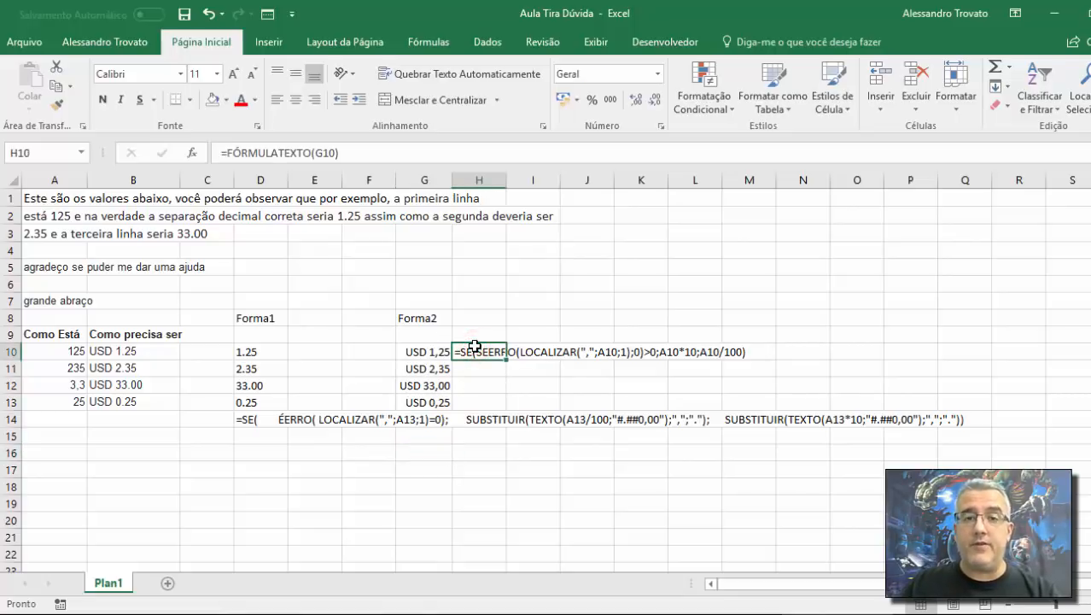
{"action": "left_click", "coordinate": [264, 339]}
{"action": "left_click", "coordinate": [267, 350]}
{"action": "key", "text": "F2"}
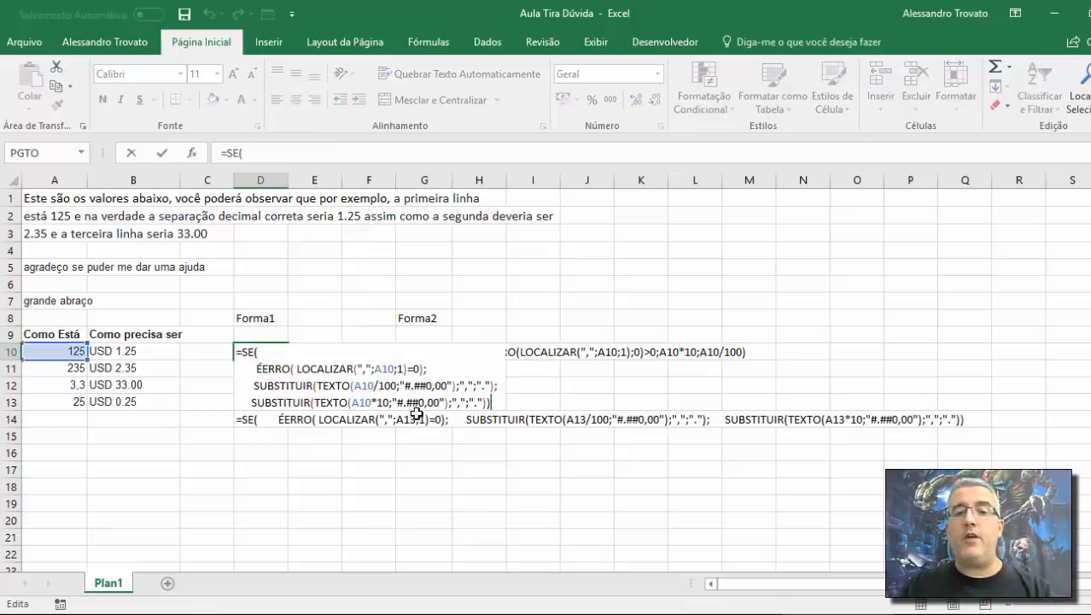
{"action": "key", "text": "Escape"}
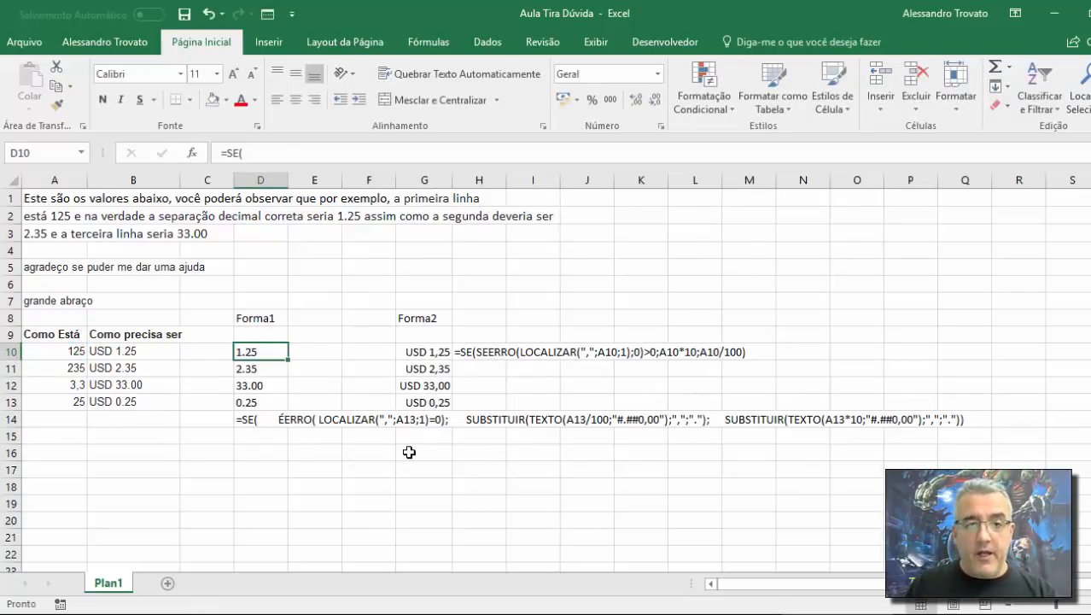
{"action": "key", "text": "Down"}
{"action": "key", "text": "Down"}
{"action": "key", "text": "Down"}
{"action": "key", "text": "Up"}
{"action": "key", "text": "Up"}
{"action": "key", "text": "Up"}
- Prefix the result of the Forma1 formula in D10 with the currency text by inserting "USD " & before SE
{"action": "key", "text": "F2"}
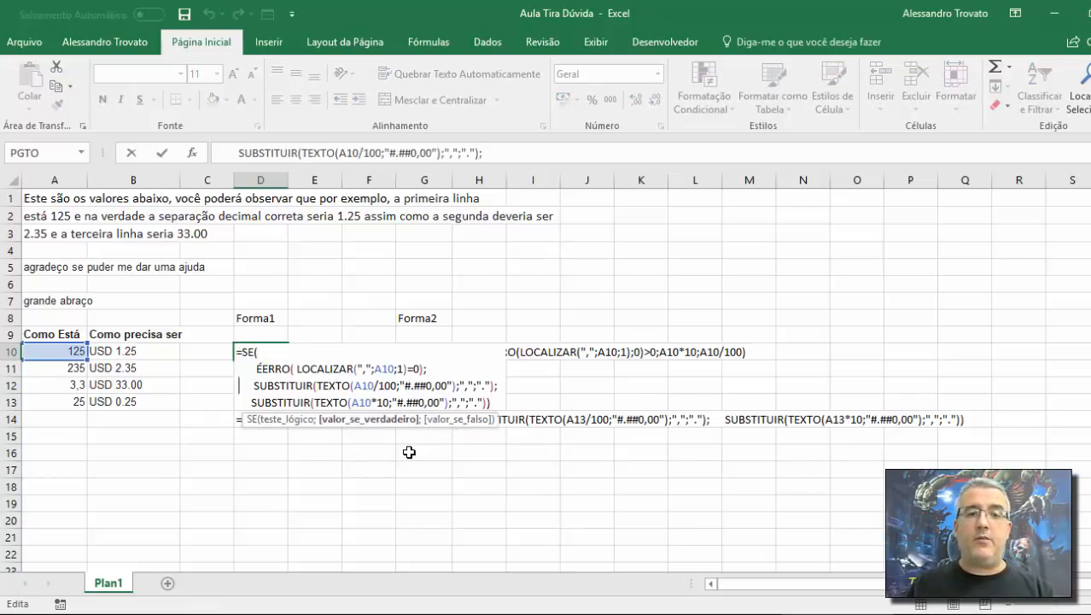
{"action": "key", "text": "Up"}
{"action": "key", "text": "Up"}
{"action": "type", "text": "\"USD "}
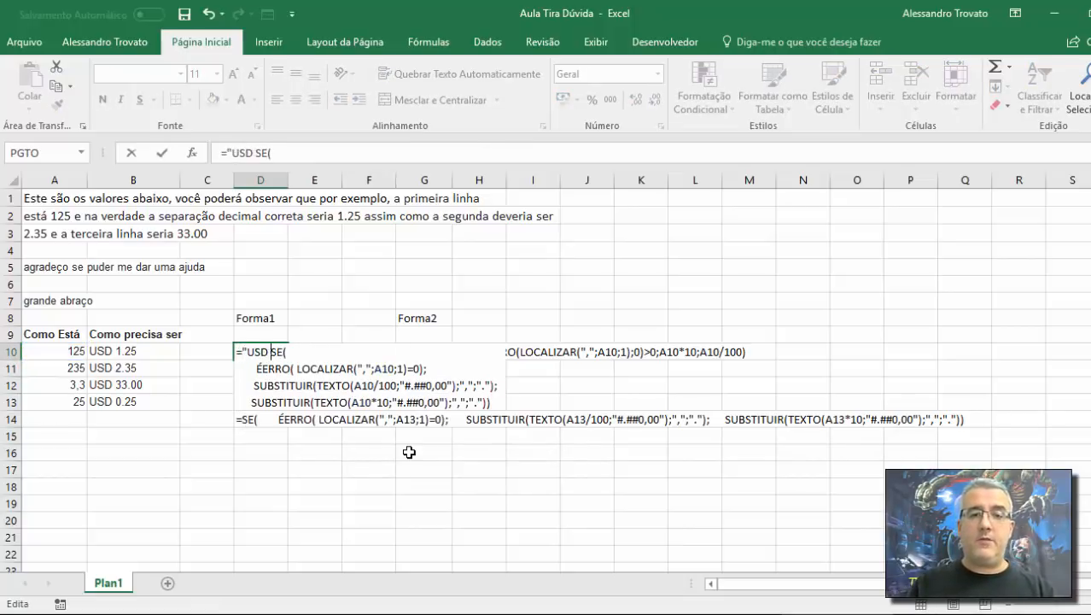
{"action": "type", "text": "\" &"}
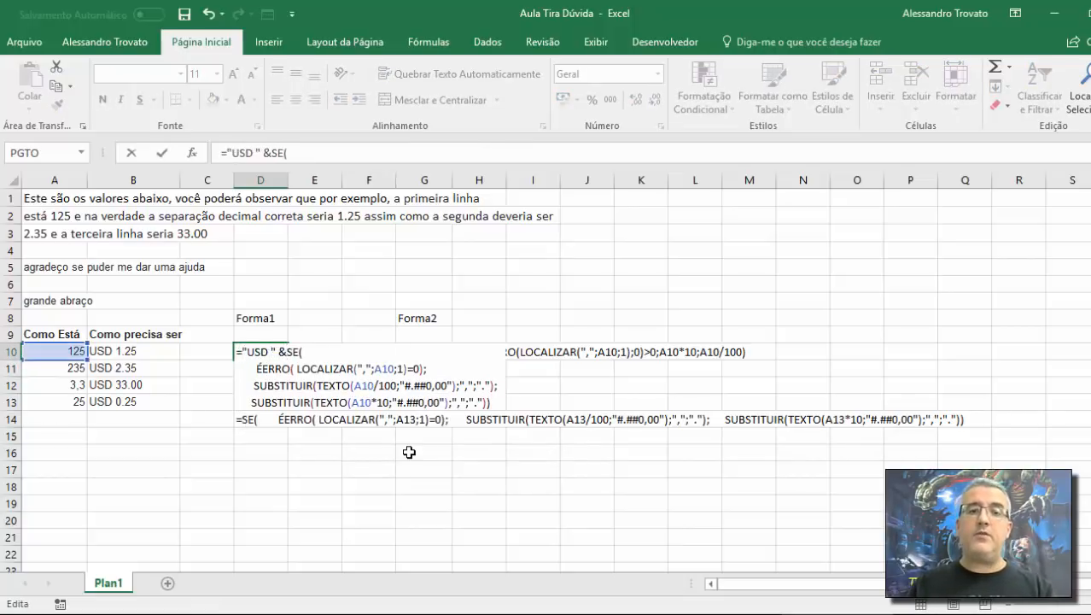
{"action": "key", "text": "Return"}
- Copy the updated Forma1 formula from D10 into D11, D12 and D13
{"action": "key", "text": "Up"}
{"action": "key", "text": "ctrl+c"}
{"action": "key", "text": "Down"}
{"action": "key", "text": "ctrl+v"}
{"action": "key", "text": "Down"}
{"action": "key", "text": "ctrl+v"}
{"action": "key", "text": "Down"}
{"action": "key", "text": "ctrl+v"}
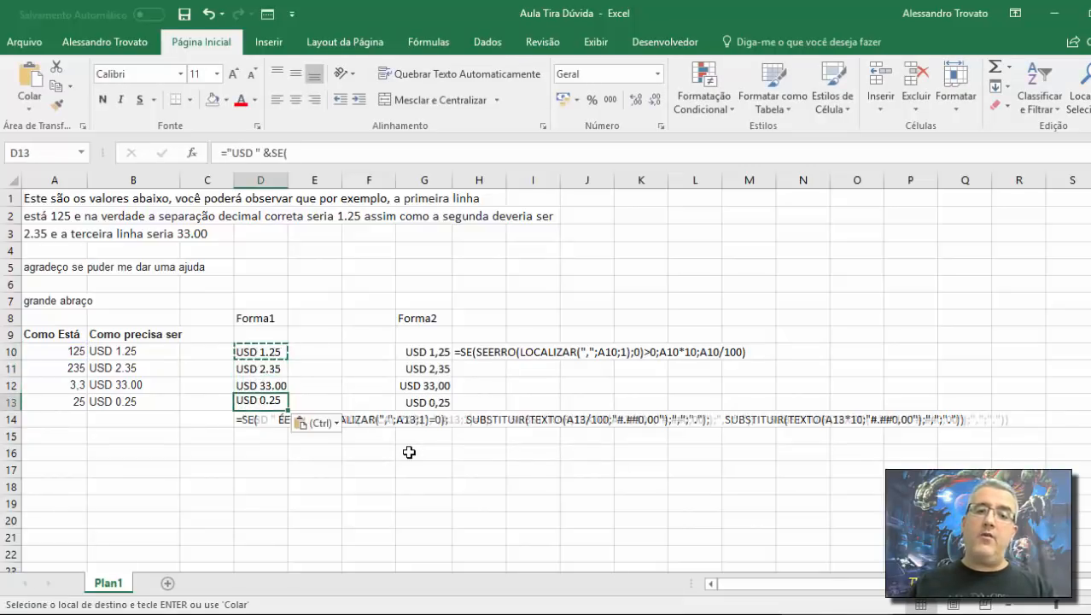
{"action": "key", "text": "Up"}
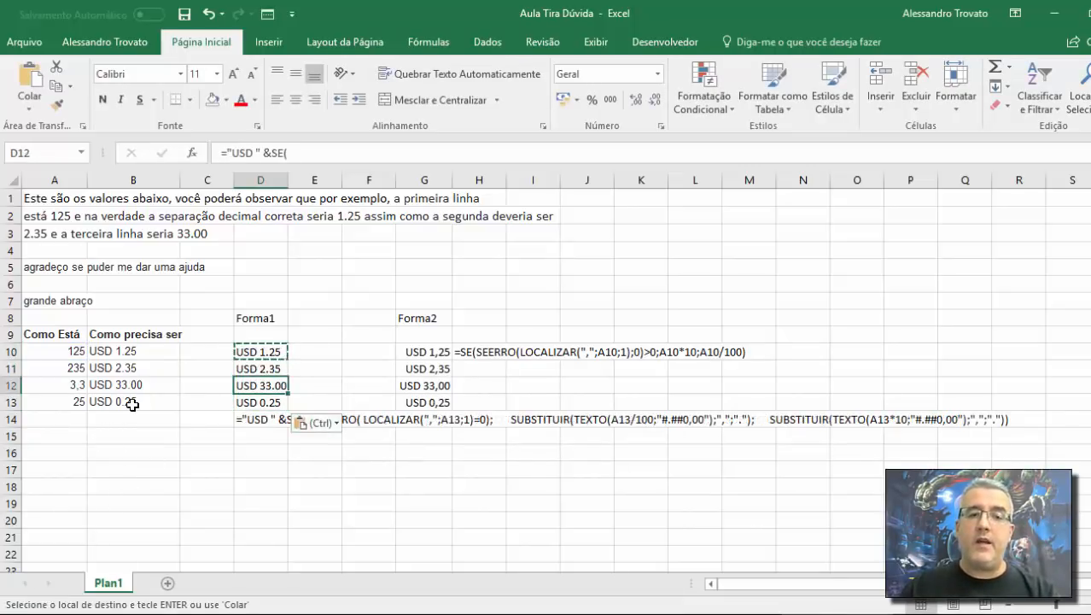
{"action": "left_click", "coordinate": [209, 452]}
{"action": "left_click", "coordinate": [619, 456]}
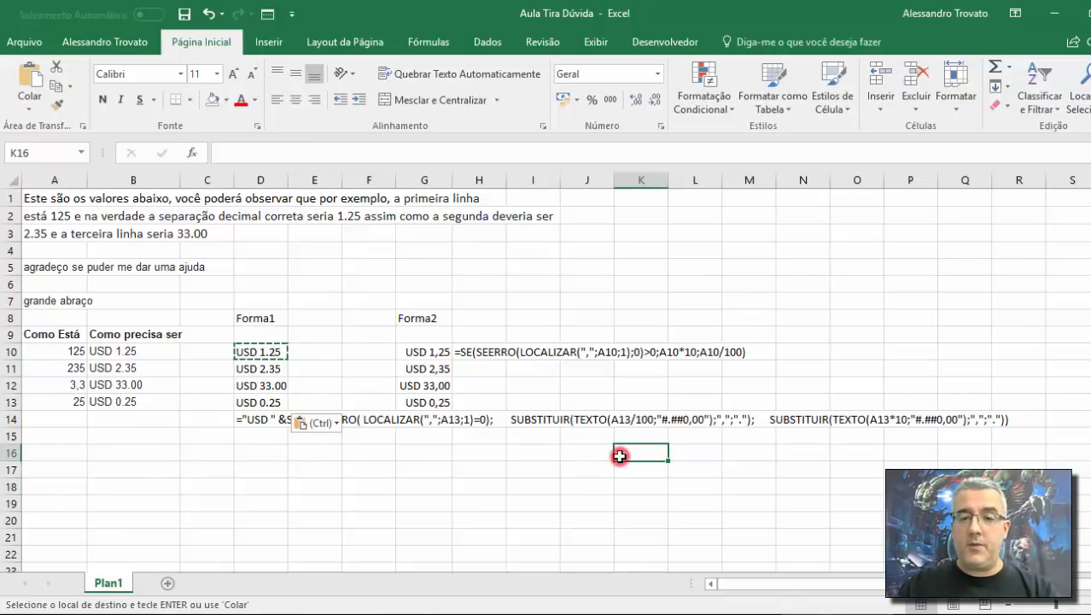
{"action": "left_click", "coordinate": [1052, 17]}
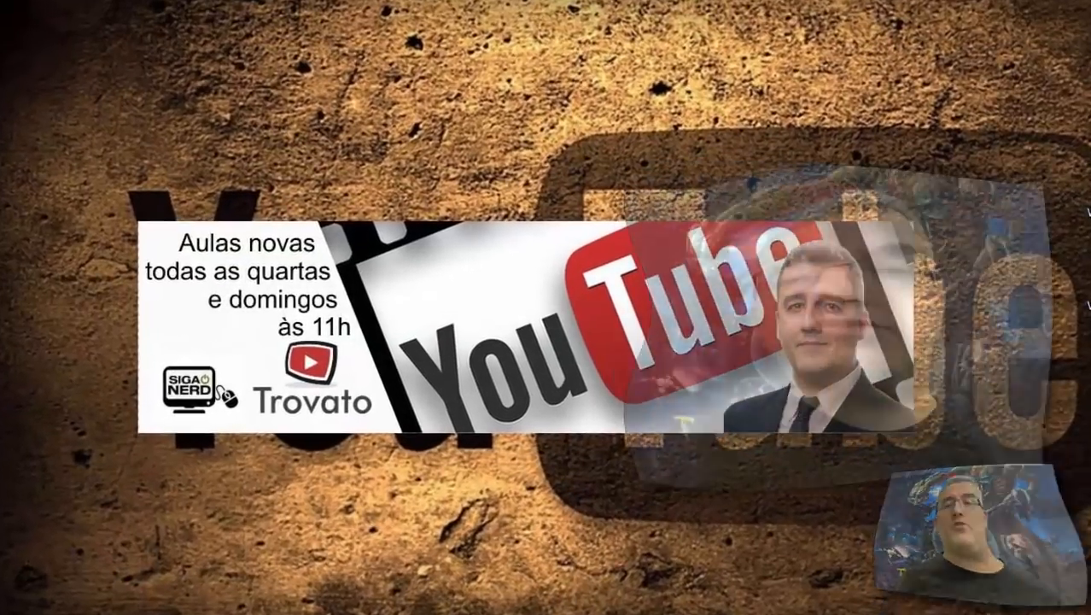